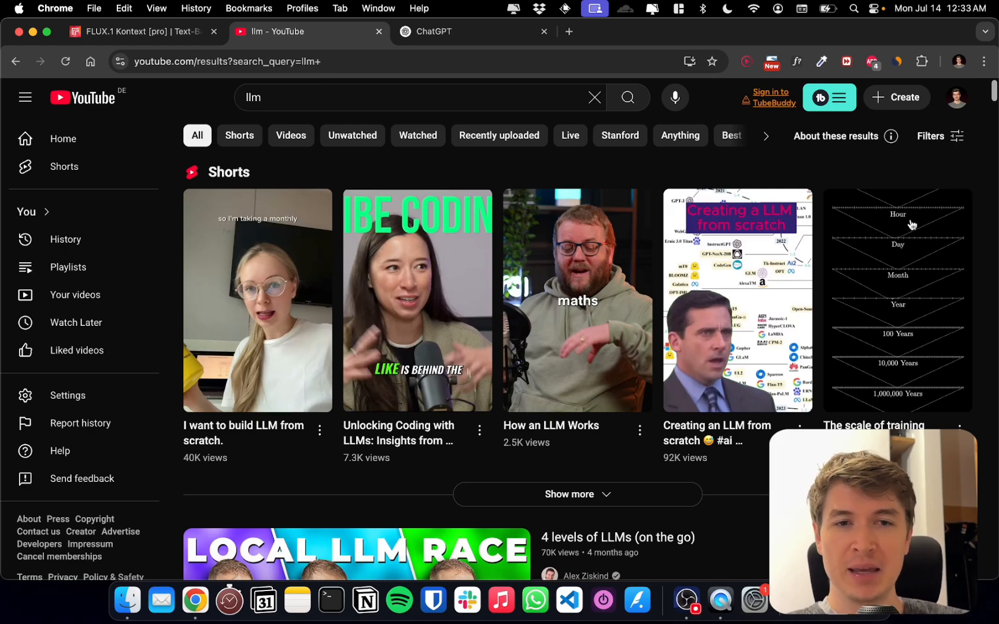
# Browse the YouTube search results for "llm" to find a thumbnail whose style can serve as a reference
pyautogui.scroll(-10, 720, 254)
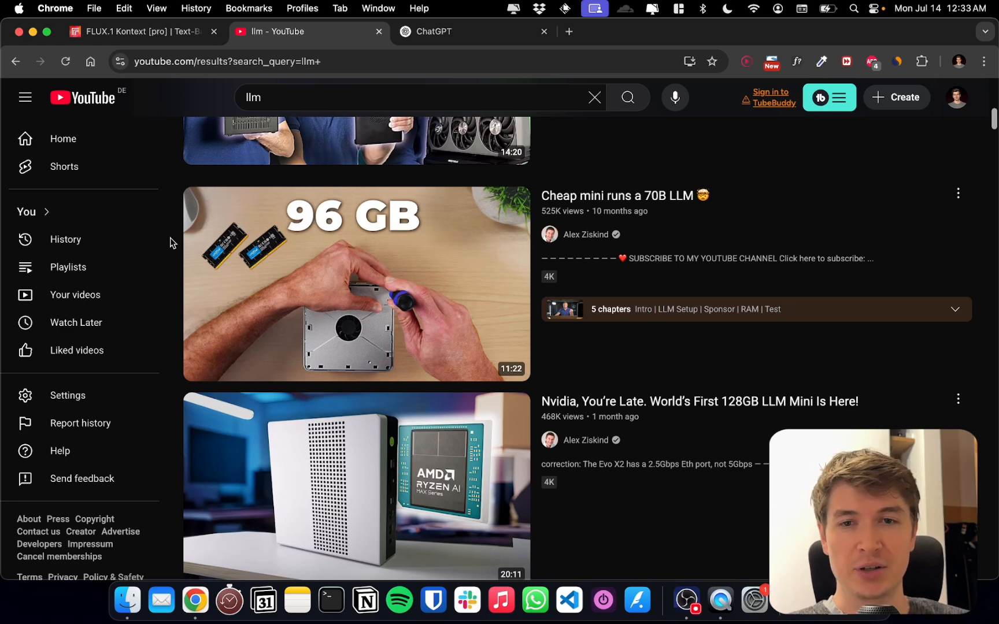
pyautogui.scroll(-3, 177, 252)
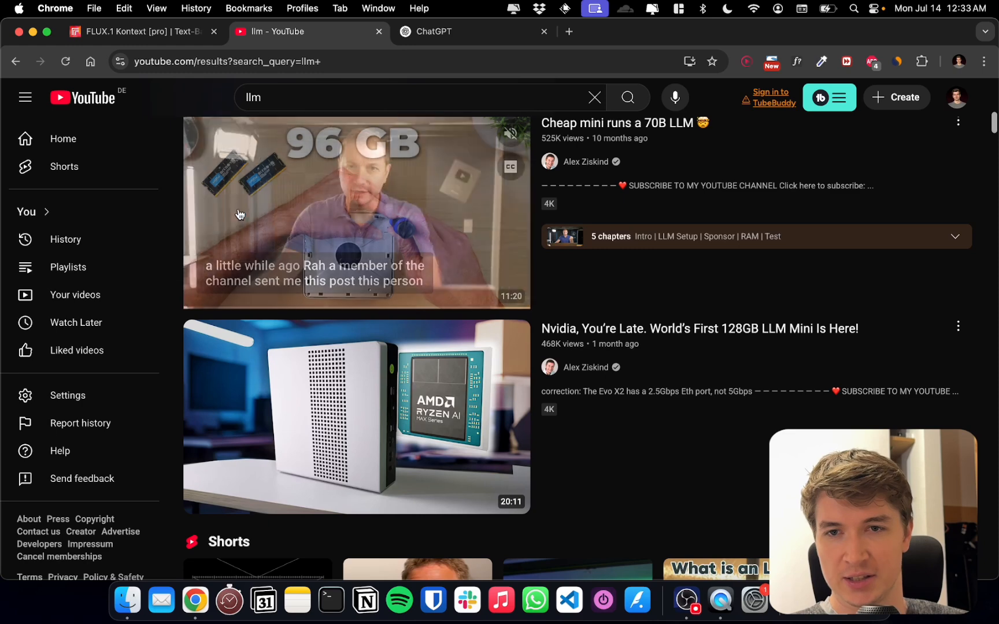
pyautogui.scroll(-4, 190, 233)
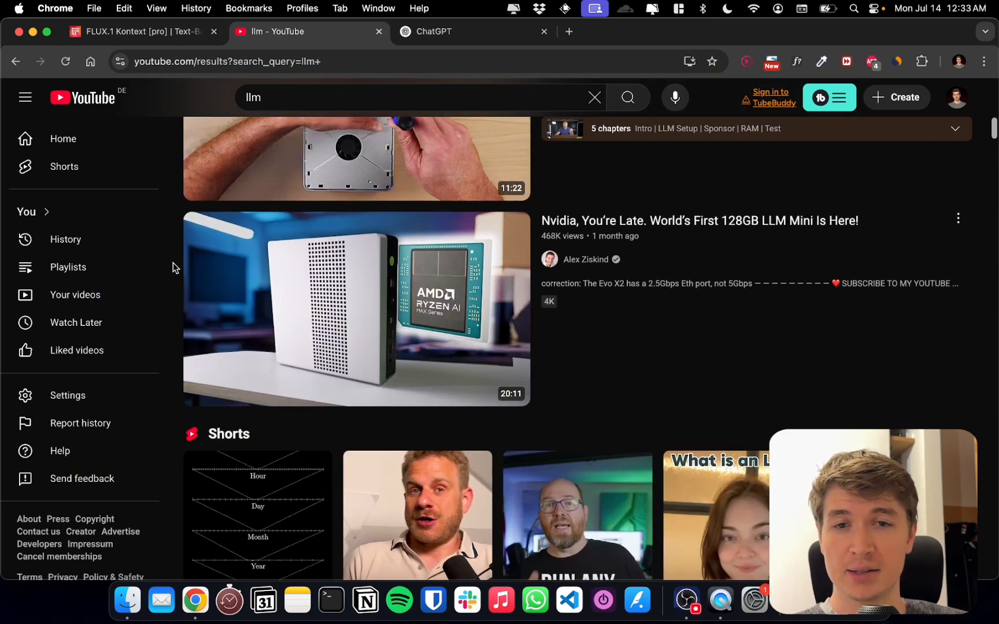
pyautogui.scroll(-1, 173, 263)
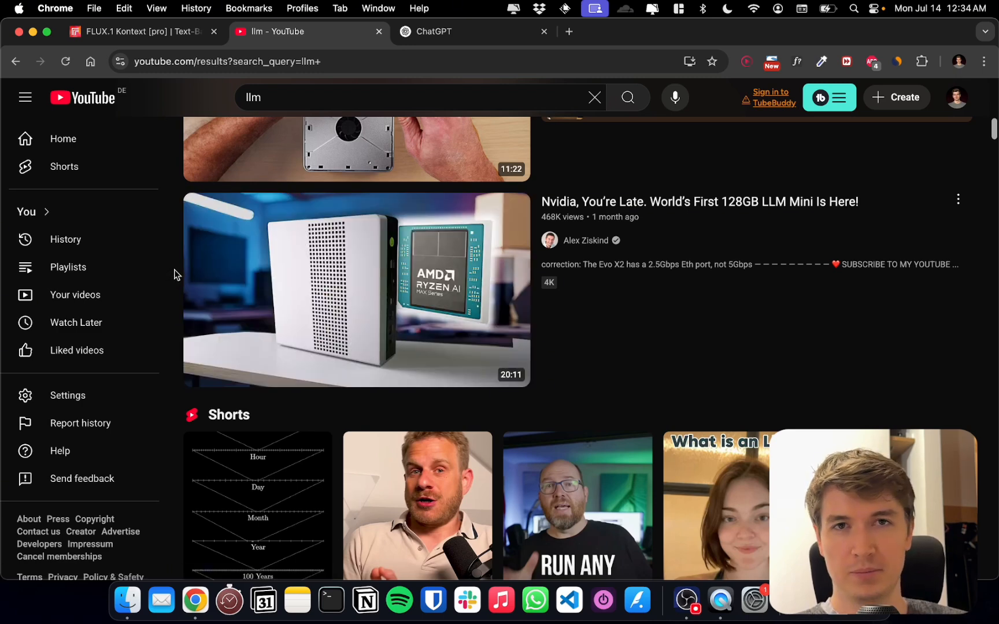
pyautogui.scroll(-4, 174, 269)
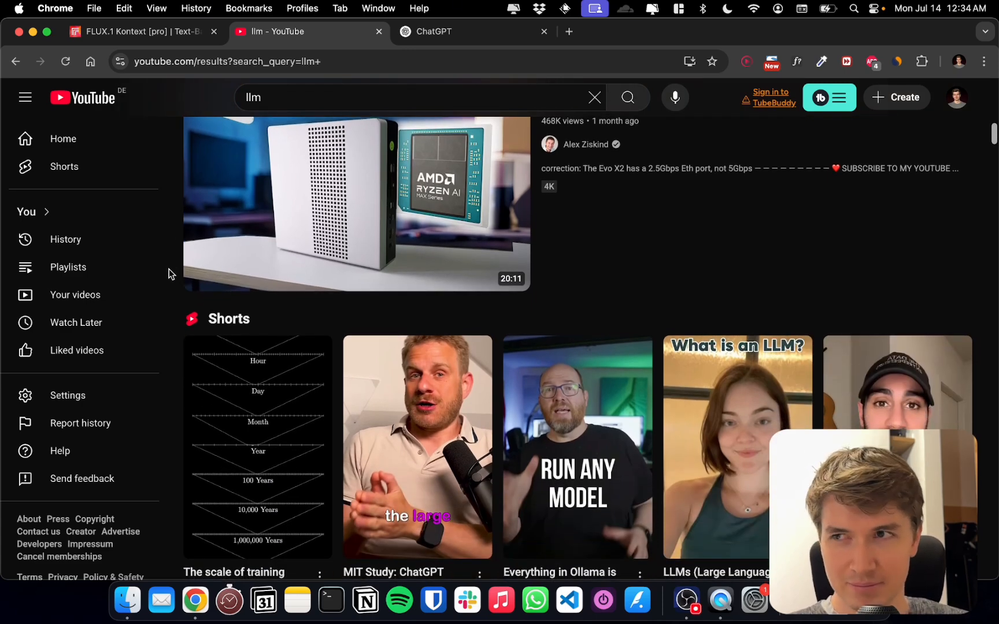
pyautogui.scroll(-10, 169, 269)
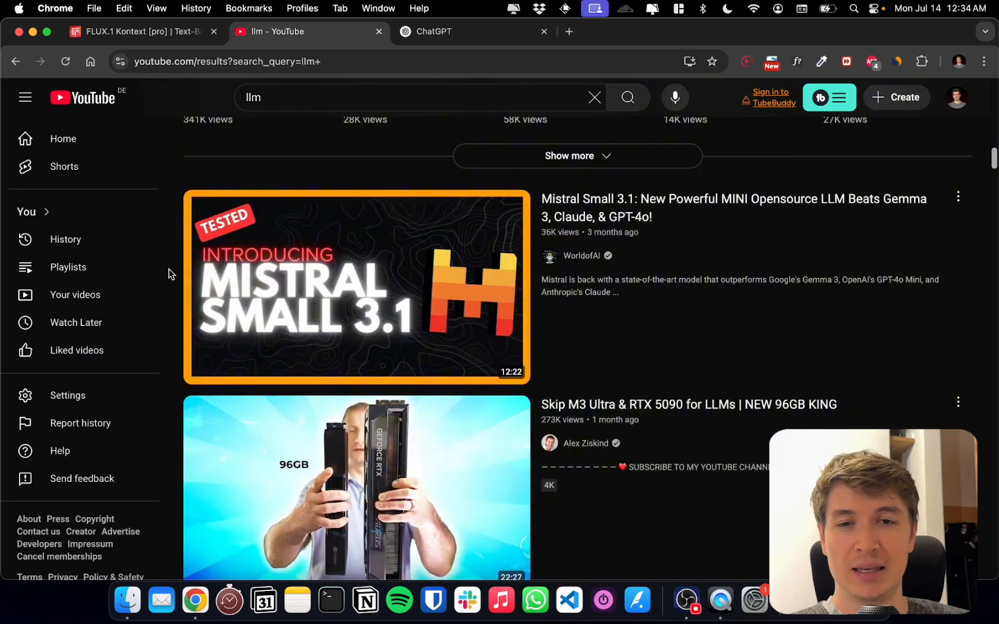
pyautogui.scroll(-15, 169, 269)
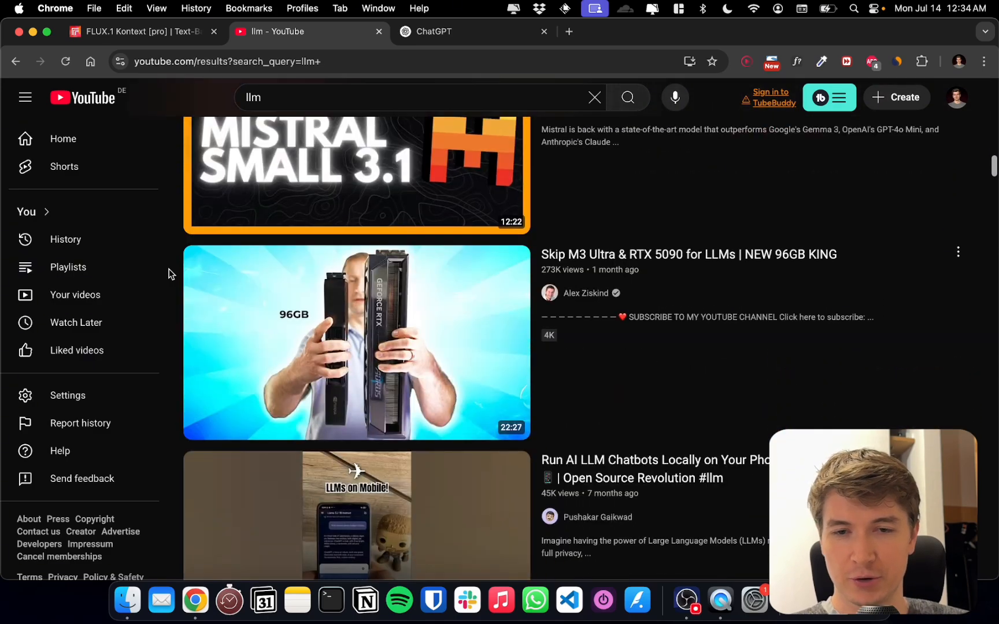
pyautogui.scroll(-20, 169, 268)
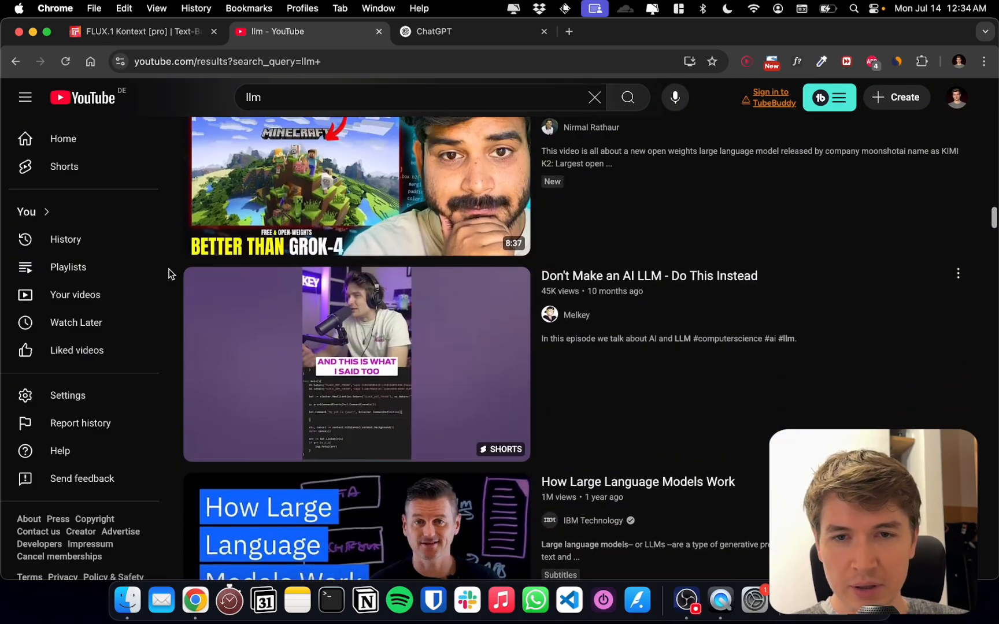
pyautogui.scroll(-20, 169, 268)
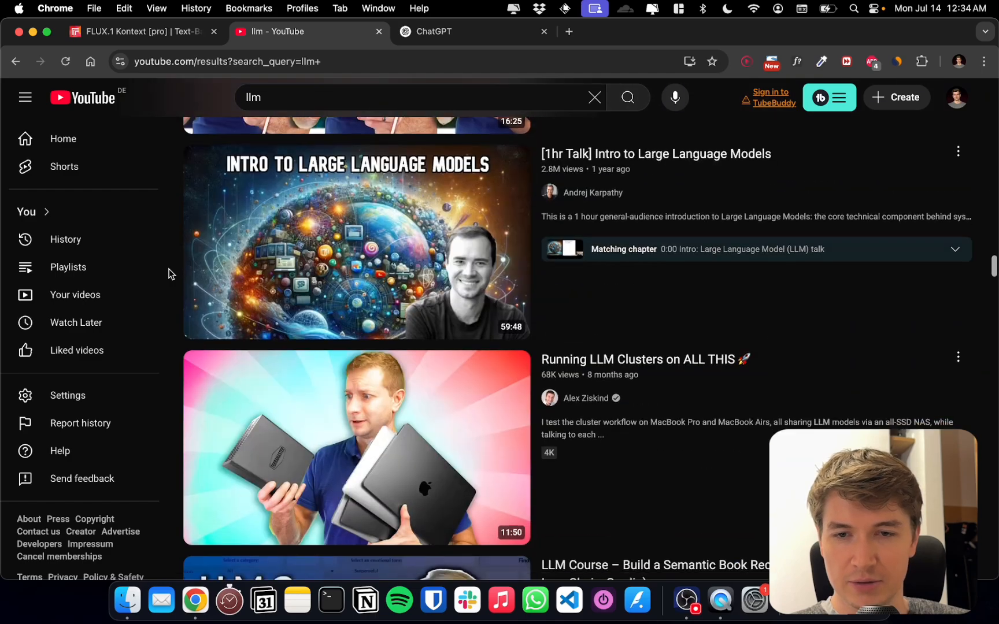
pyautogui.scroll(-20, 169, 268)
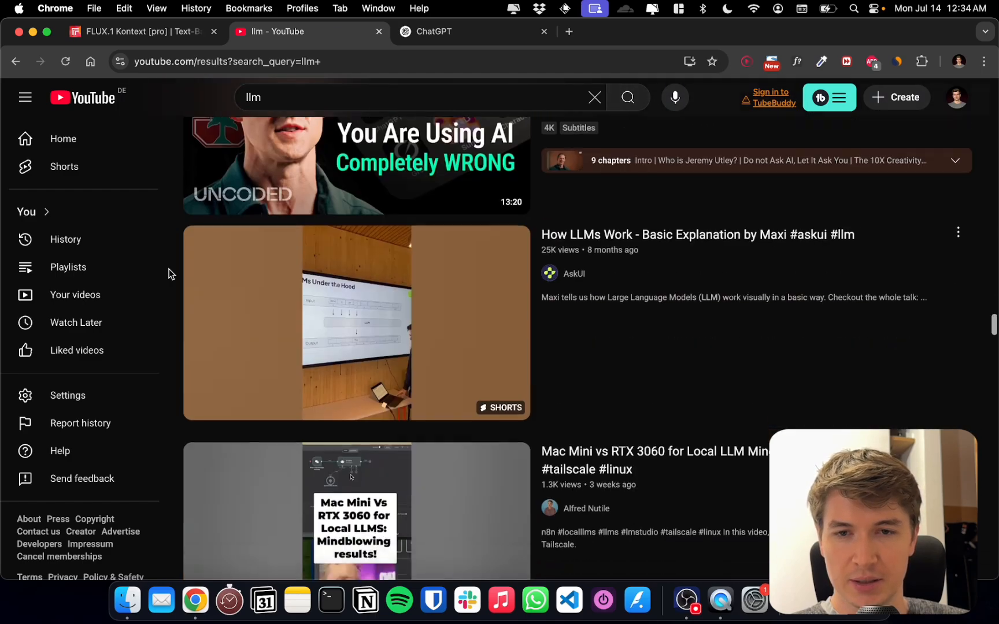
pyautogui.scroll(-20, 169, 268)
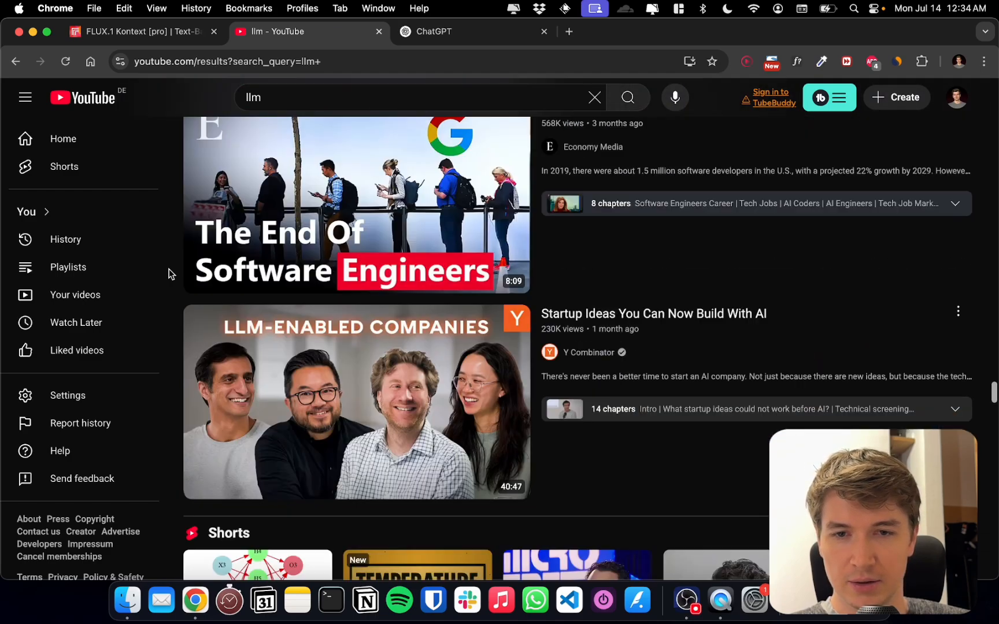
pyautogui.scroll(-10, 169, 268)
pyautogui.scroll(4, 169, 268)
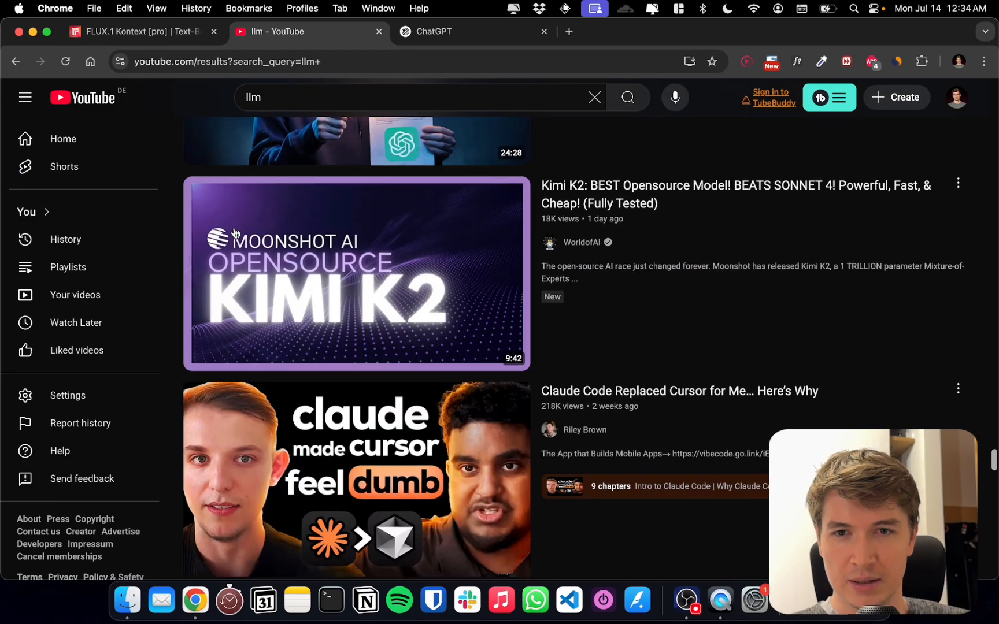
pyautogui.scroll(2, 293, 197)
pyautogui.scroll(-3, 312, 191)
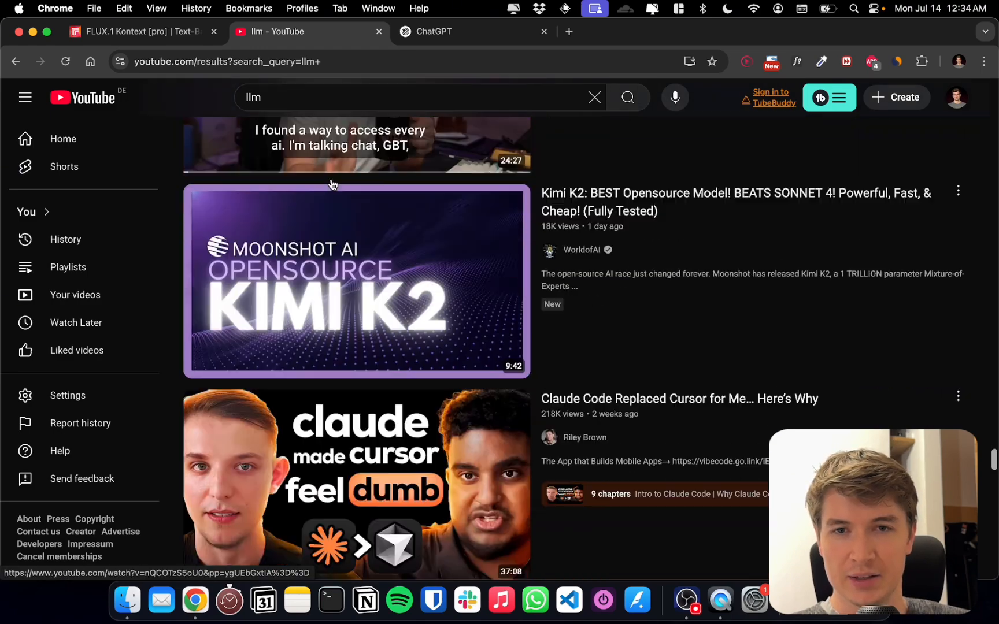
pyautogui.scroll(-2, 157, 301)
pyautogui.scroll(-8, 322, 336)
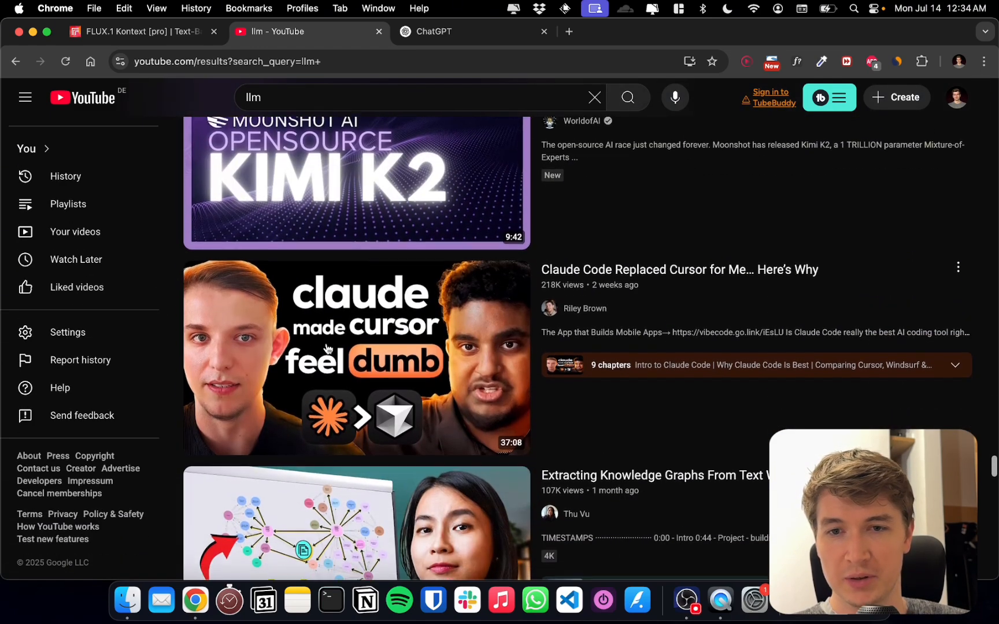
pyautogui.scroll(-5, 323, 336)
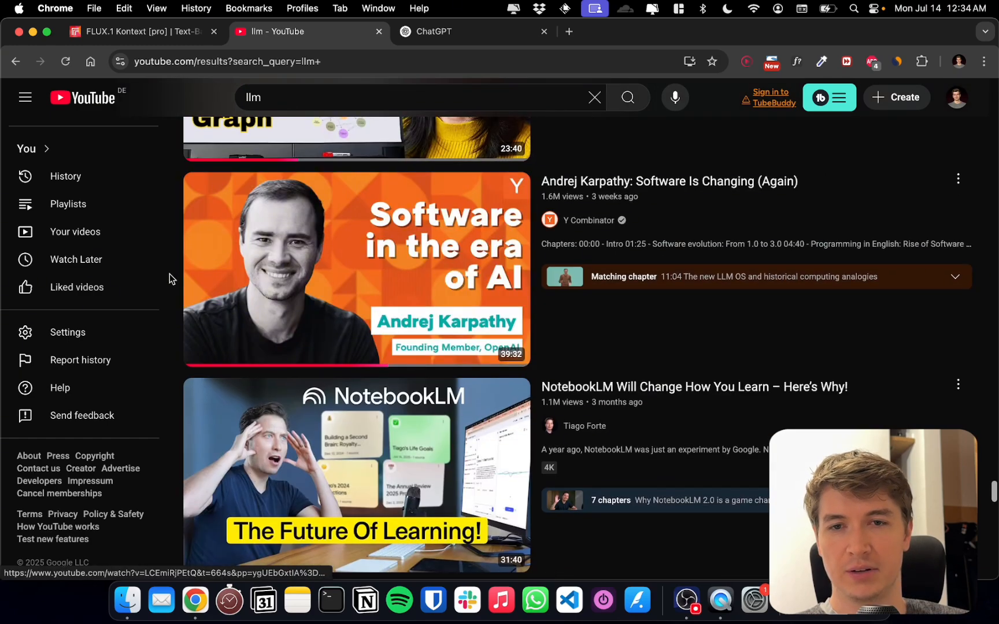
# Capture a screenshot of the thumbnail for the video "I'm changing how I use AI (Open WebUI + LiteLLM)"
pyautogui.scroll(7, 169, 274)
pyautogui.scroll(2, 169, 274)
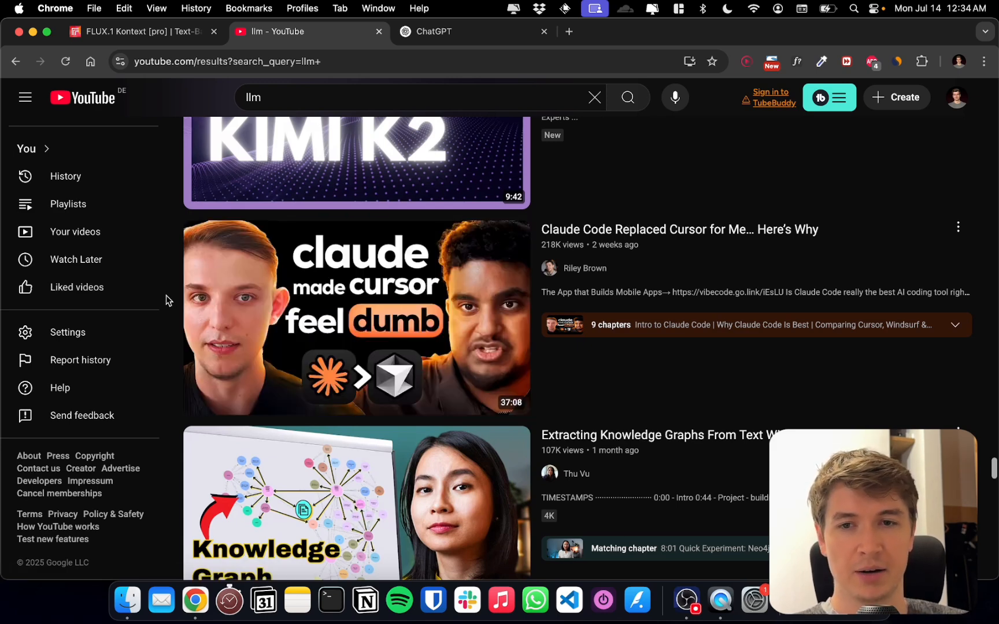
pyautogui.scroll(2, 166, 300)
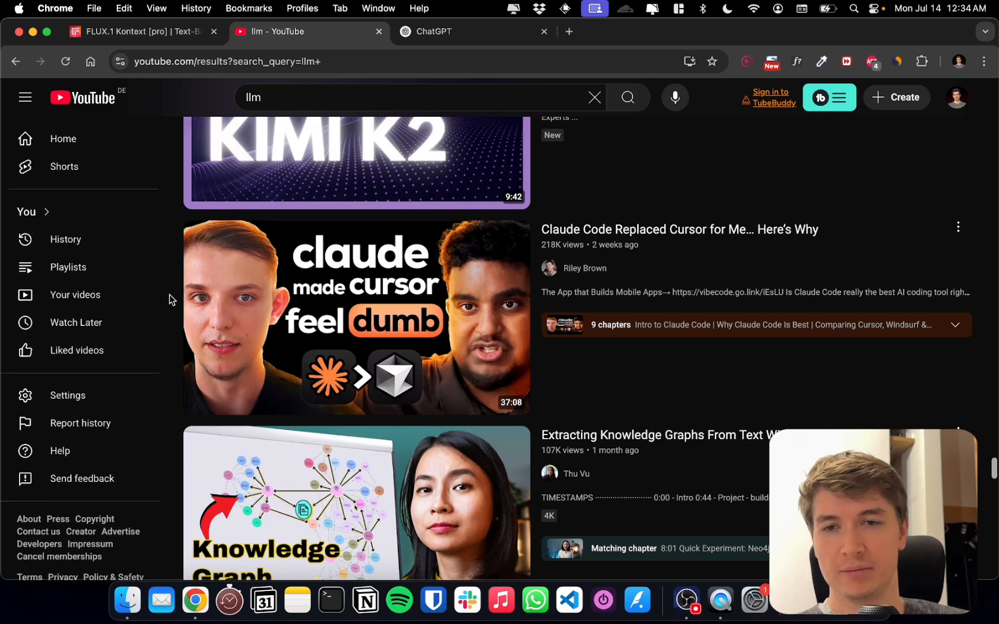
pyautogui.scroll(10, 177, 292)
pyautogui.scroll(-2, 179, 294)
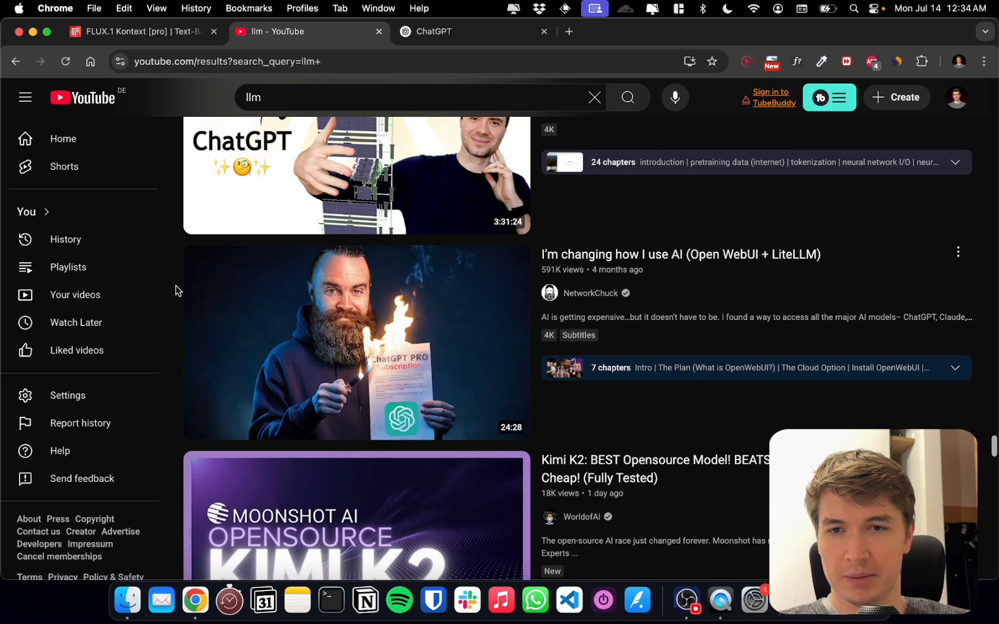
pyautogui.press('super+shift+4')
pyautogui.moveTo(177, 238); pyautogui.dragTo(530, 437)
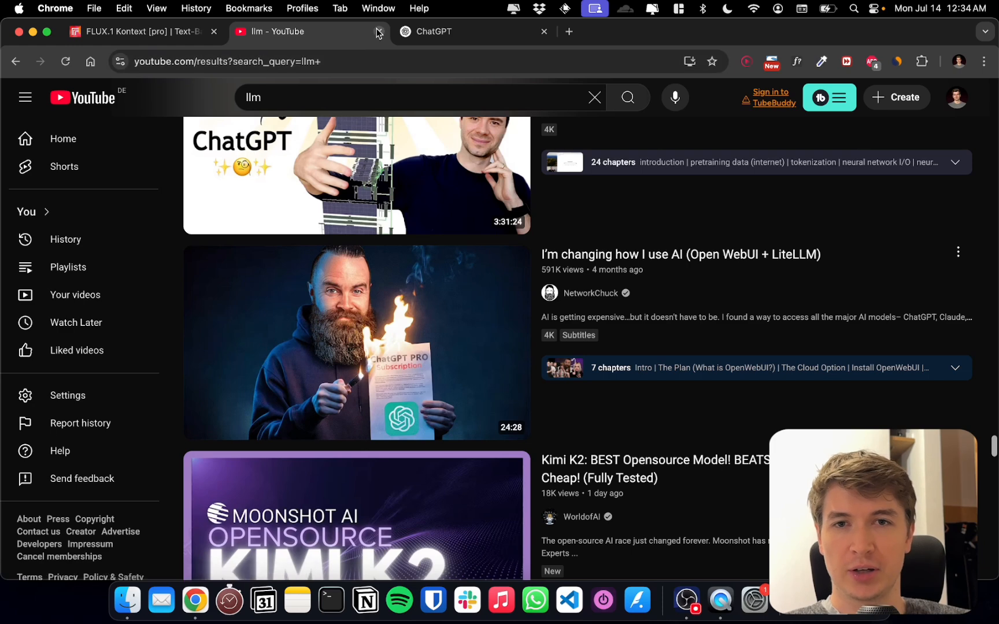
# Close the YouTube results and attach the file "Screenshot 2025-07-14 at 12.25.36 AM" to a new ChatGPT message
pyautogui.click(379, 31)
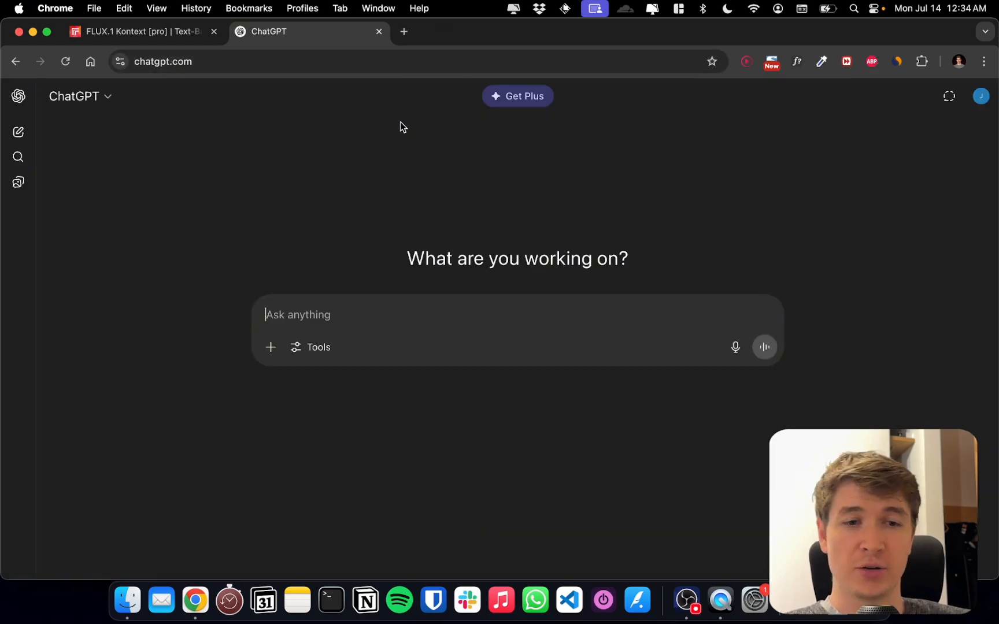
pyautogui.click(838, 600)
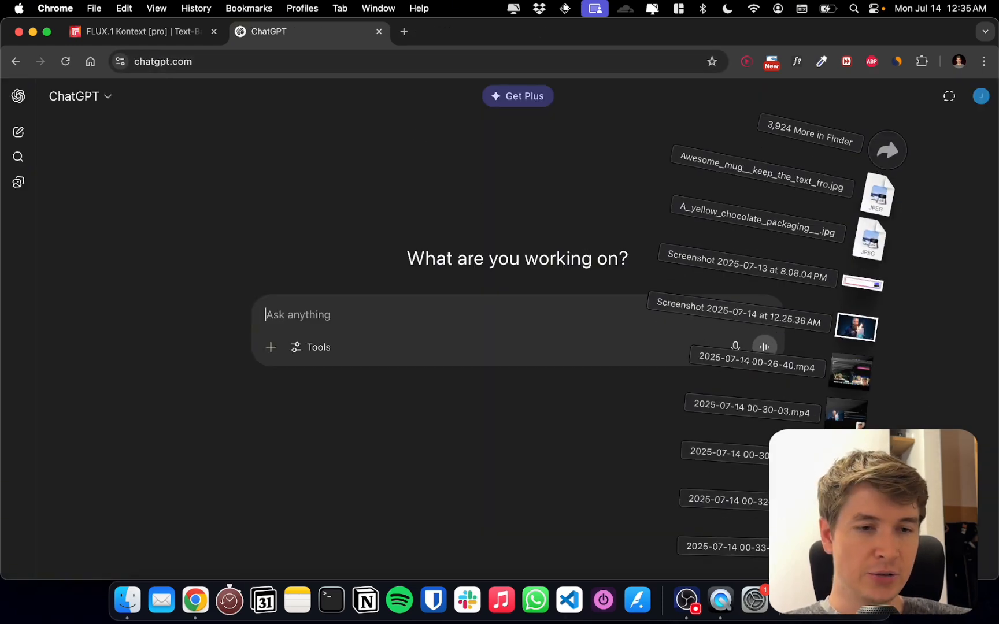
pyautogui.moveTo(851, 330); pyautogui.dragTo(566, 350)
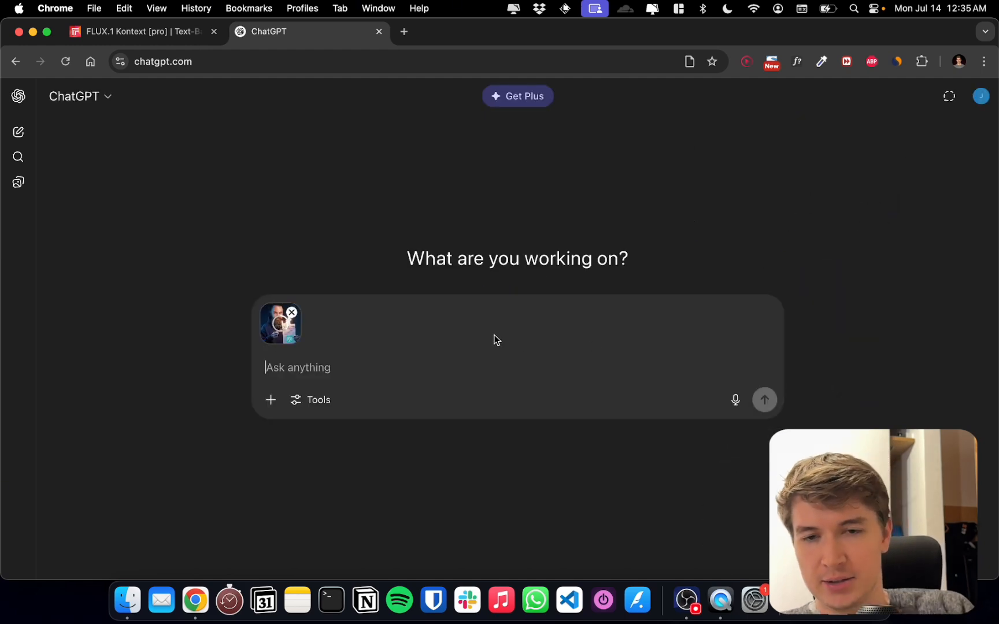
# Send the message "Write a prompt for the Flux image model, to recreate this style. Please be as detailed as possible." with the attached thumbnail
pyautogui.write('Writ')
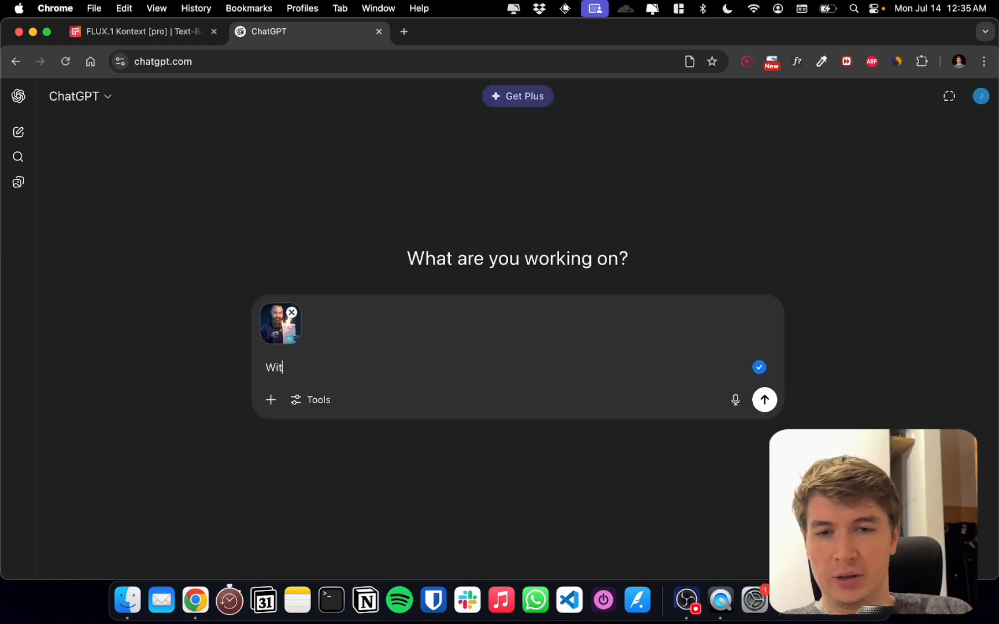
pyautogui.press('BackSpace')
pyautogui.press('BackSpace')
pyautogui.press('BackSpace')
pyautogui.press('BackSpace')
pyautogui.press('BackSpace')
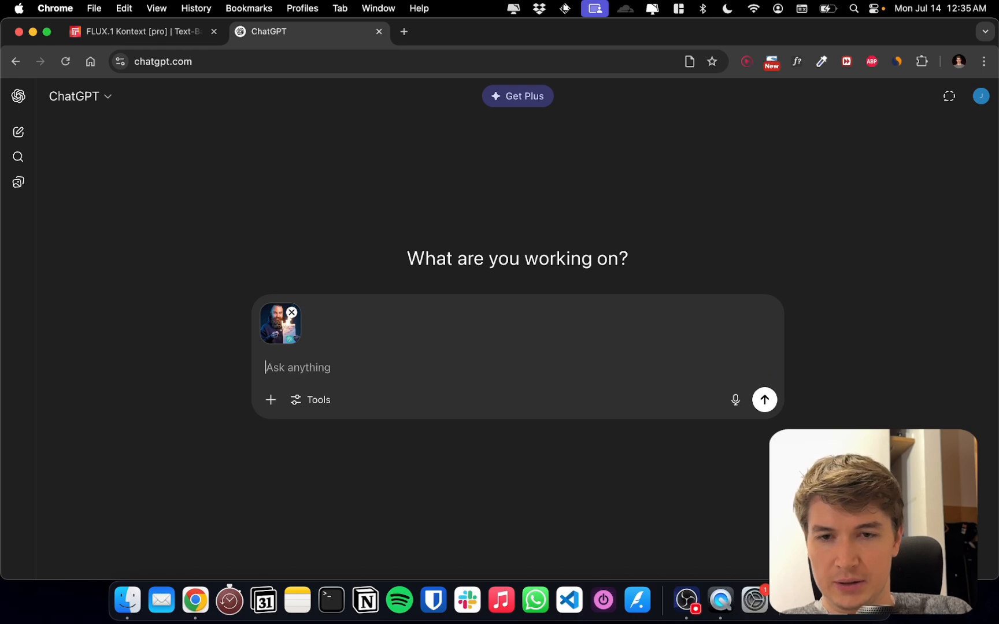
pyautogui.write('Write a pr')
pyautogui.write('ompt o')
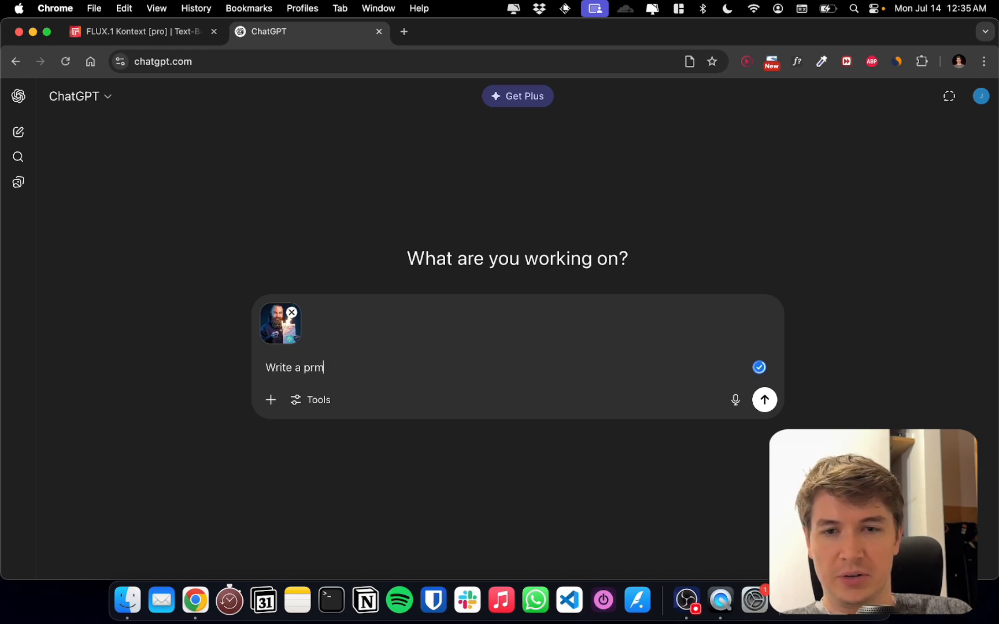
pyautogui.press('BackSpace')
pyautogui.write('for Flux')
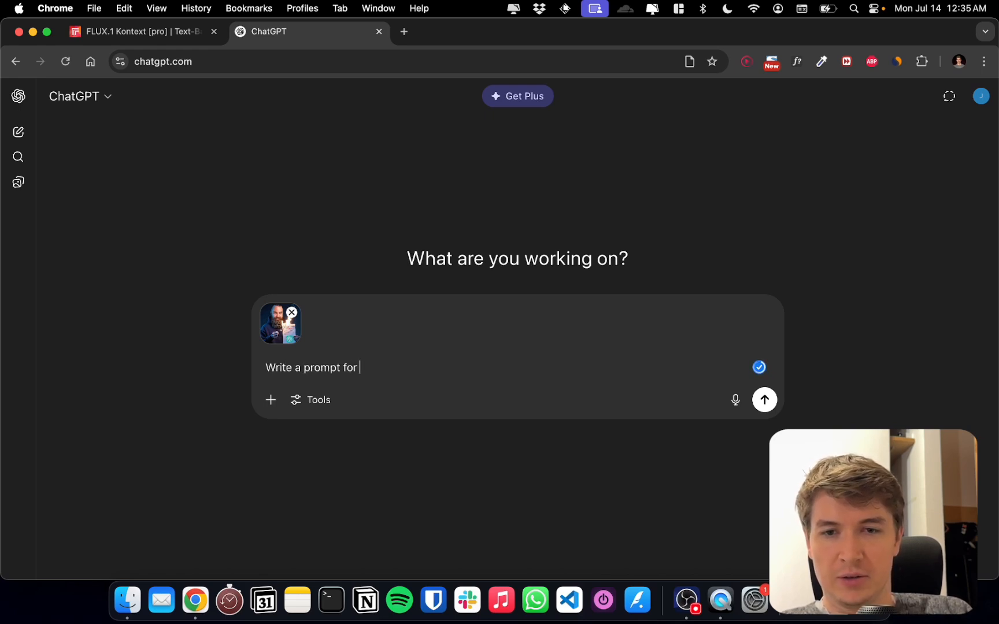
pyautogui.press('BackSpace')
pyautogui.press('BackSpace')
pyautogui.press('BackSpace')
pyautogui.press('BackSpace')
pyautogui.press('BackSpace')
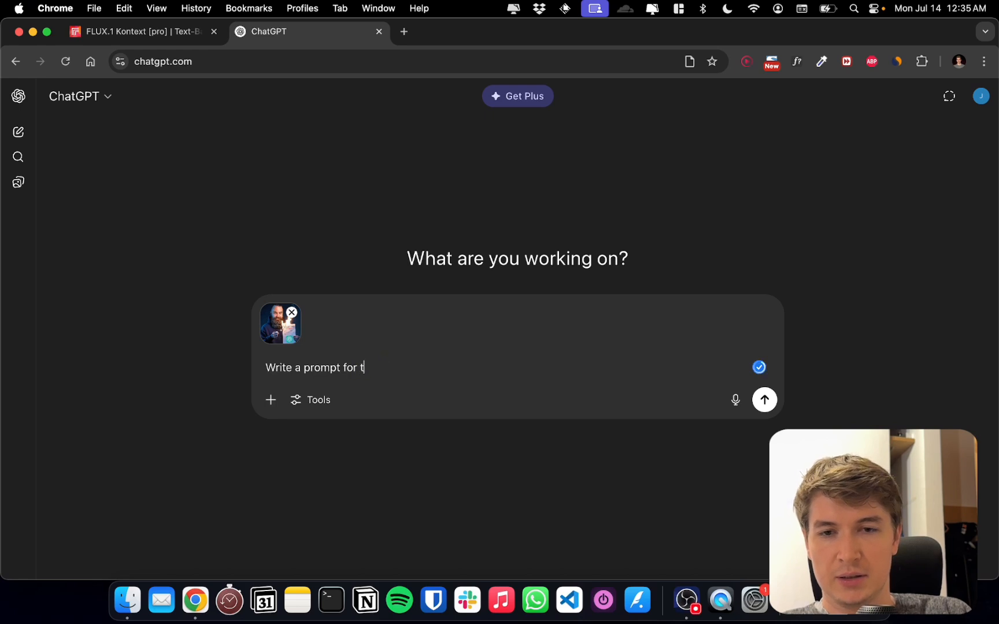
pyautogui.write('the FLux')
pyautogui.press('BackSpace')
pyautogui.press('BackSpace')
pyautogui.press('BackSpace')
pyautogui.press('BackSpace')
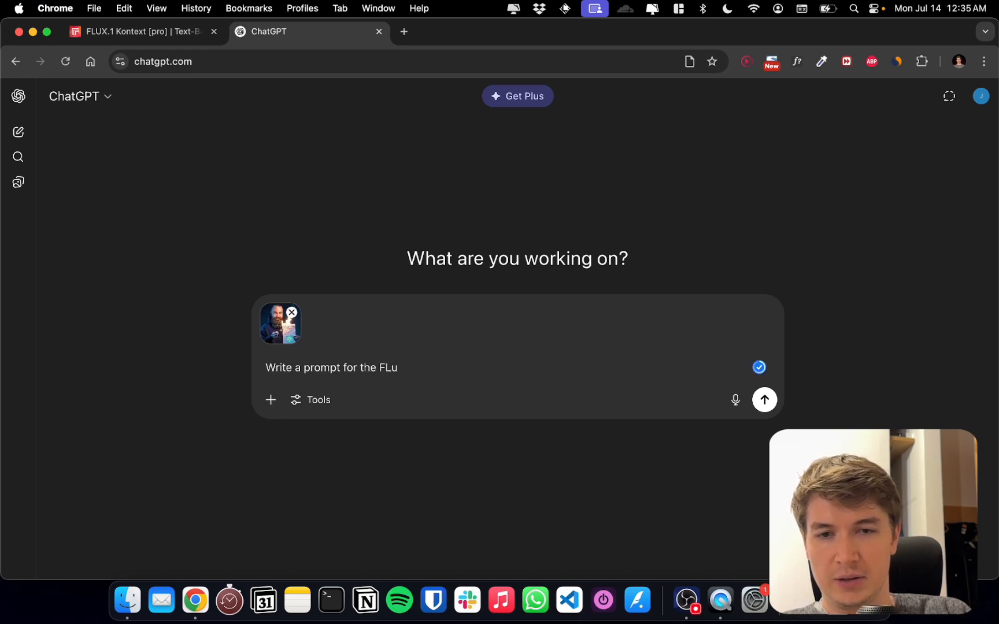
pyautogui.write('lux image model')
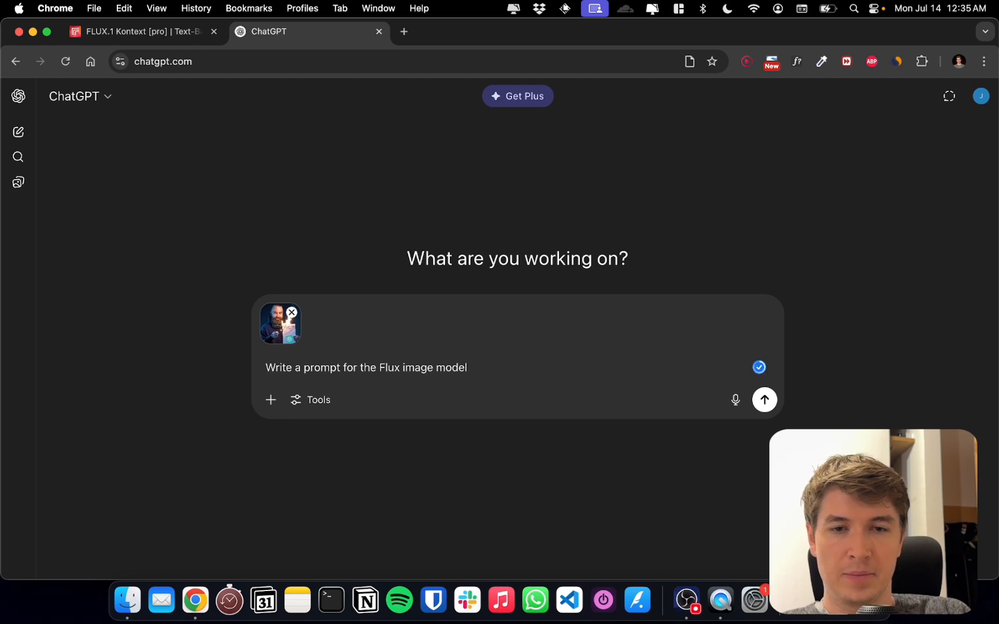
pyautogui.write(', , to recreate ')
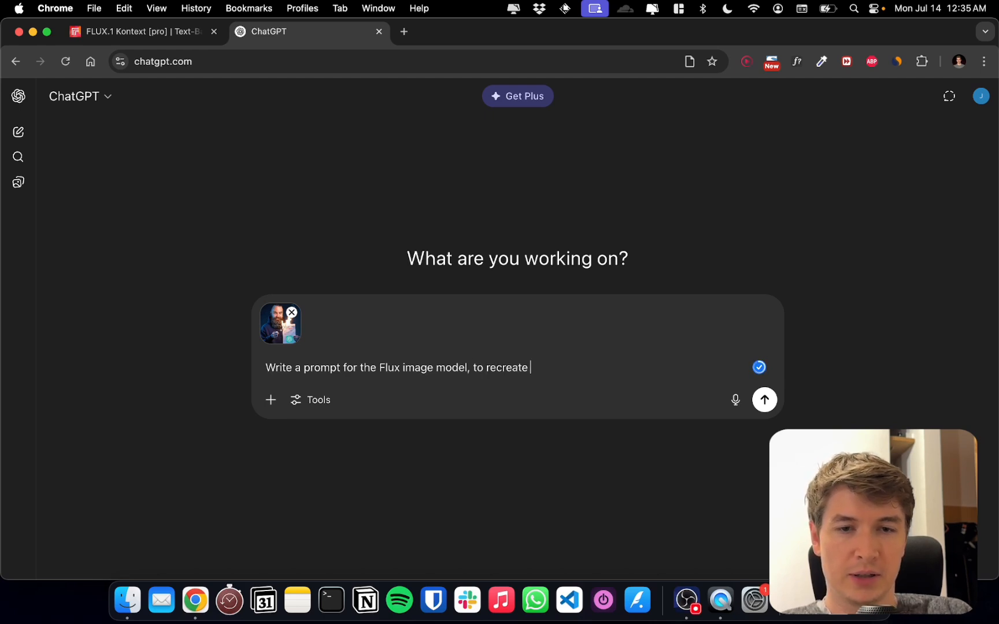
pyautogui.write('this ')
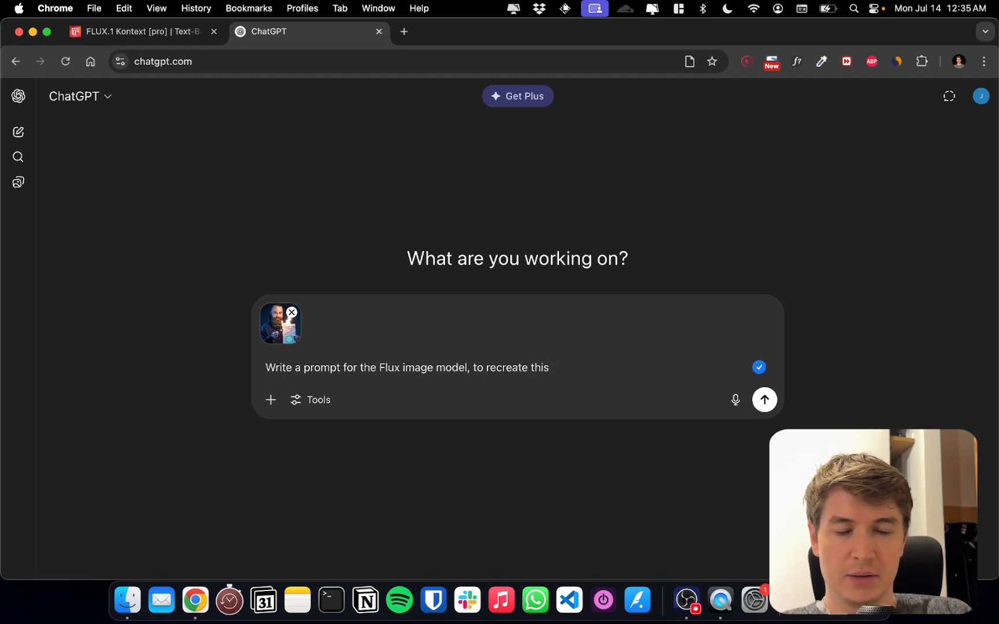
pyautogui.write('style. Ple')
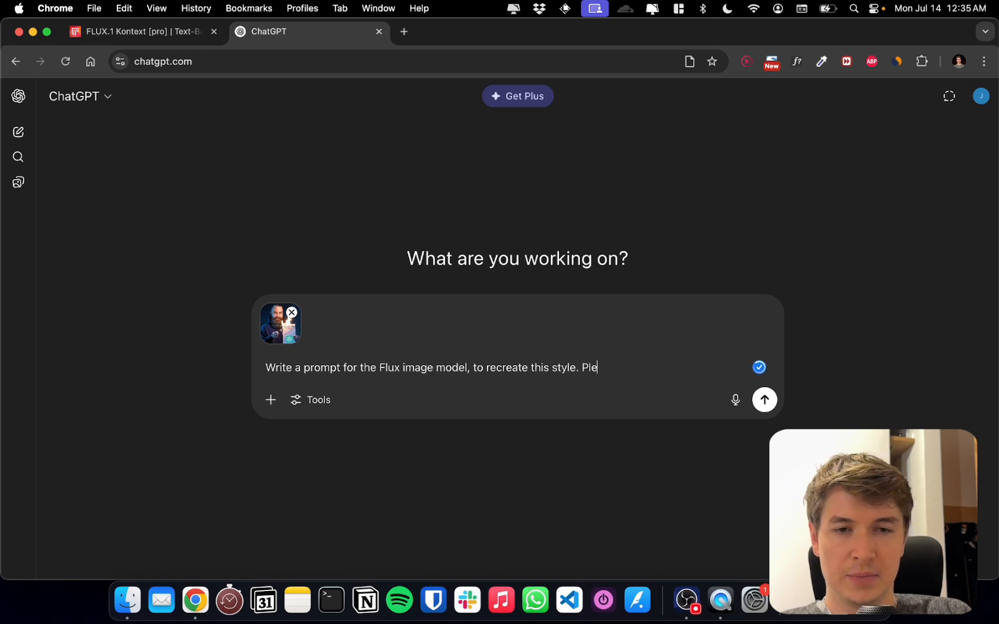
pyautogui.write('ase be as detai')
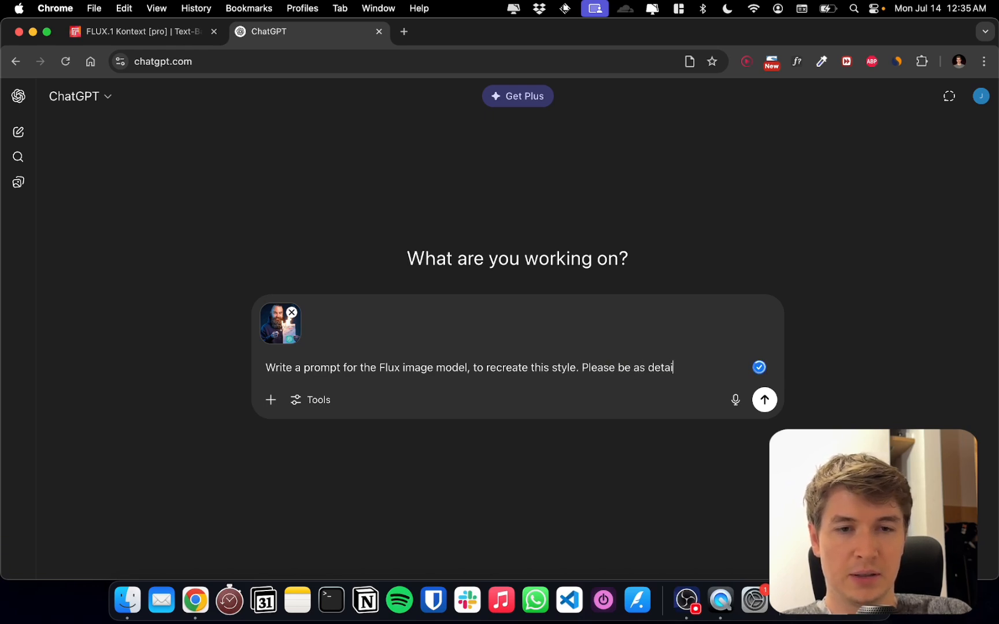
pyautogui.write('led as pso')
pyautogui.press('BackSpace')
pyautogui.press('BackSpace')
pyautogui.write('o')
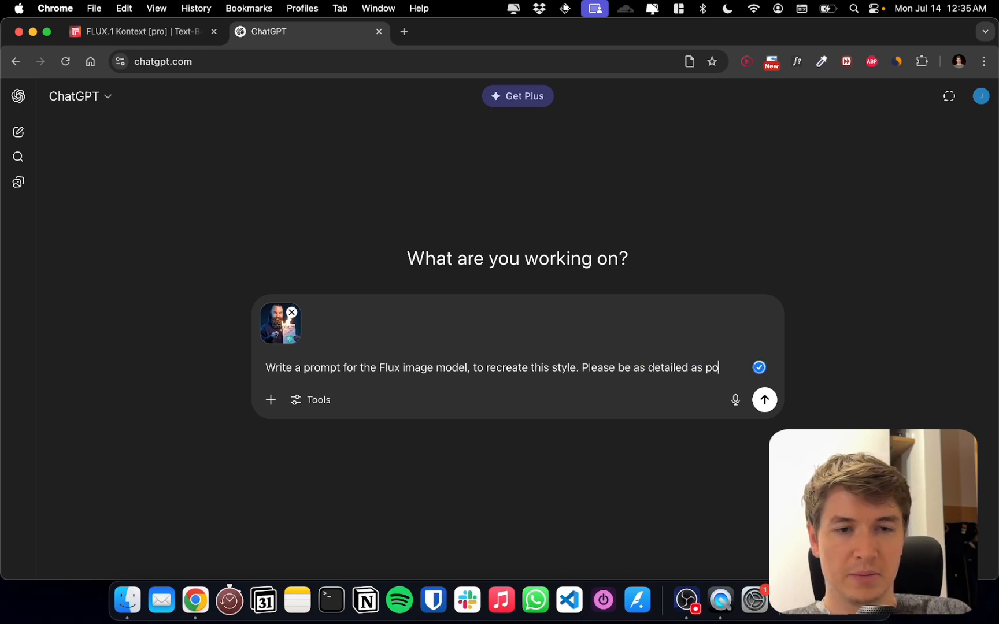
pyautogui.write('ssible.')
pyautogui.press('Return')
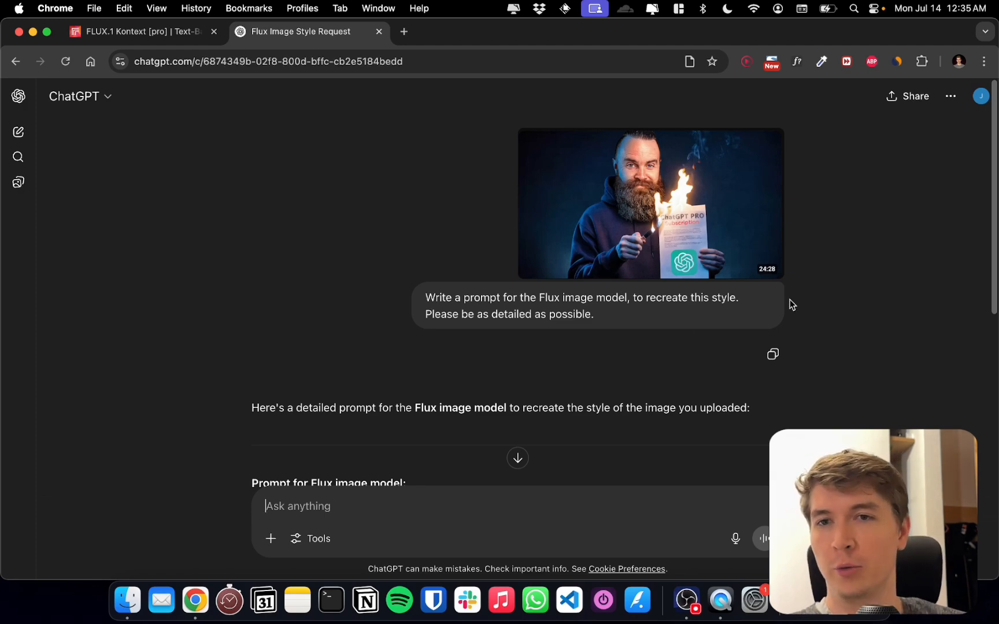
# Look over the generated Flux prompt and attach the portrait photo from the recent downloads to a follow-up ChatGPT message
pyautogui.scroll(-3, 811, 318)
pyautogui.scroll(-4, 806, 312)
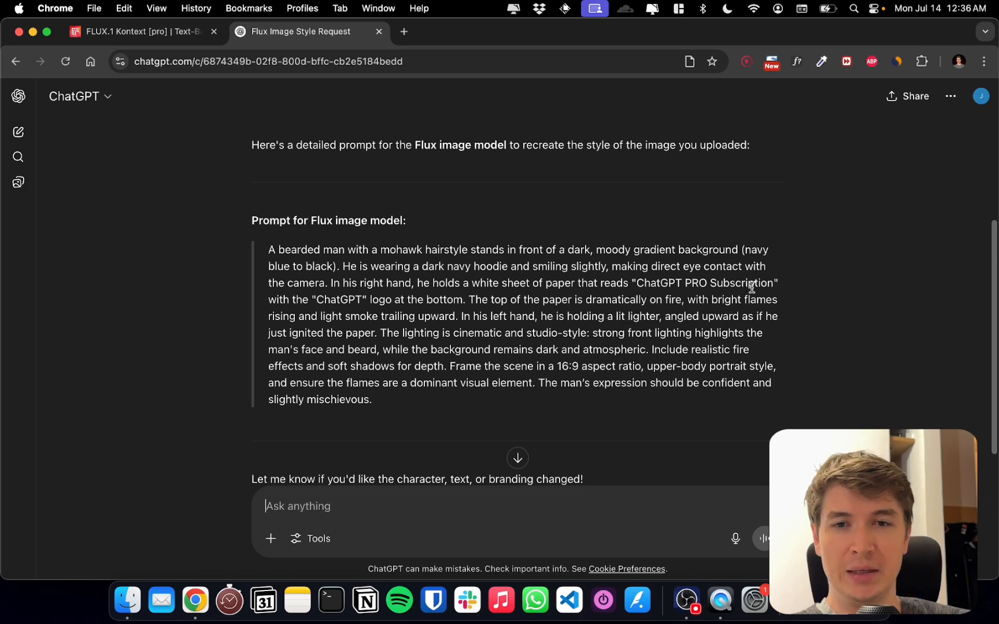
pyautogui.scroll(-3, 508, 304)
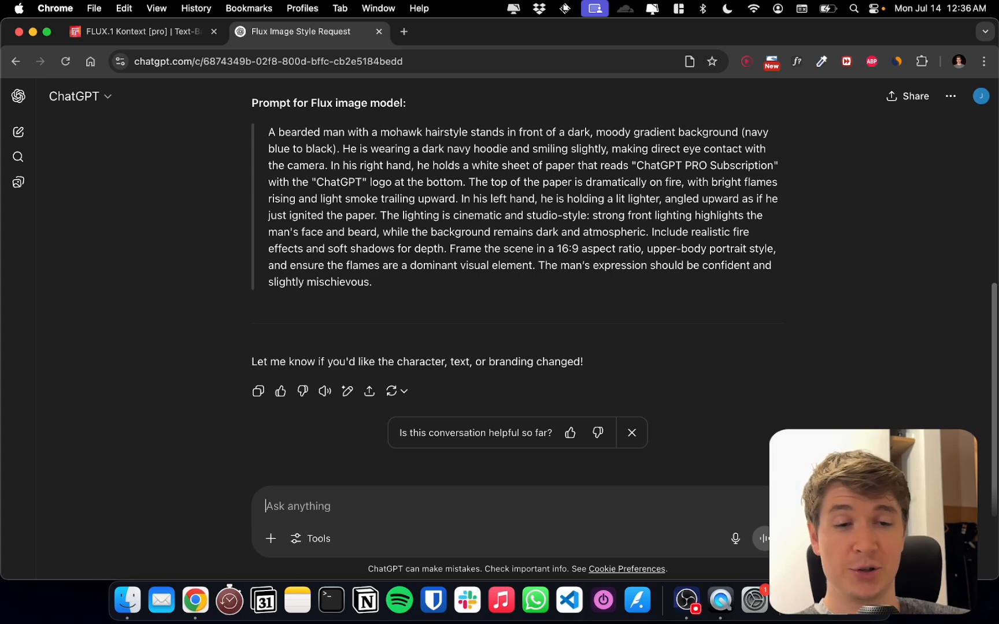
pyautogui.click(837, 600)
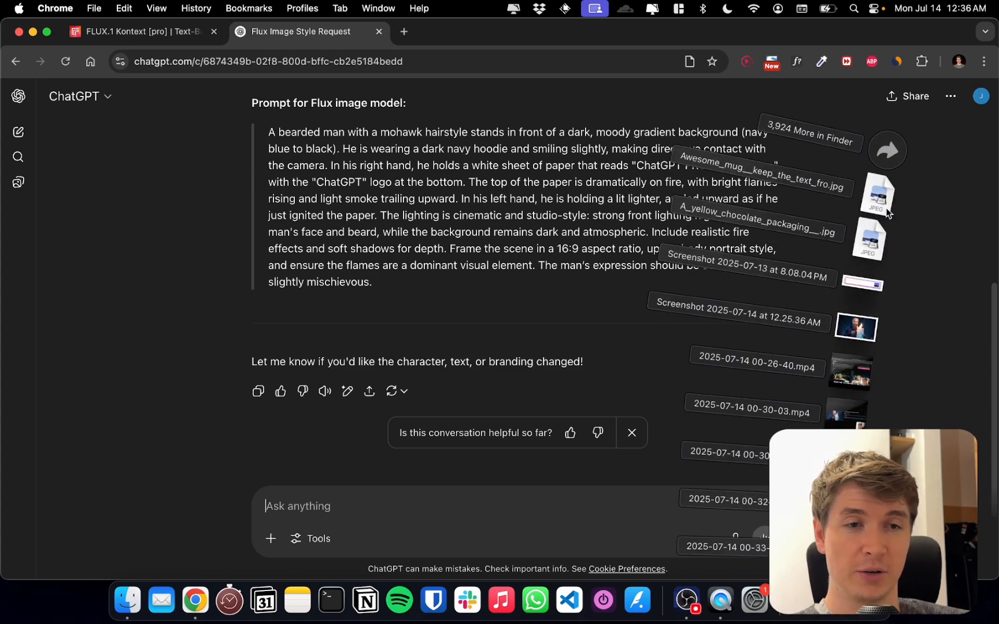
pyautogui.click(603, 167)
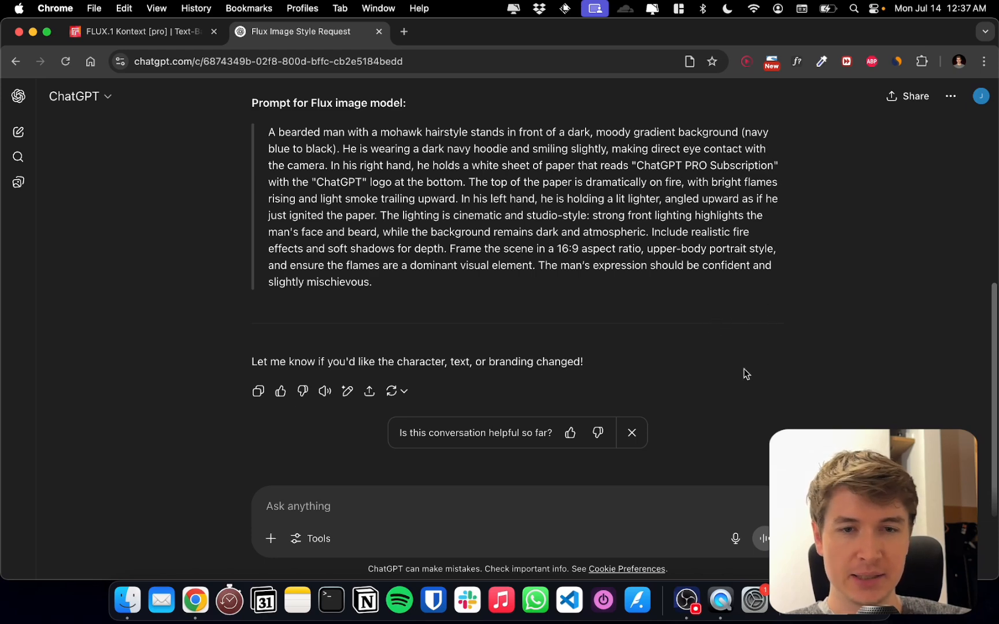
pyautogui.click(827, 614)
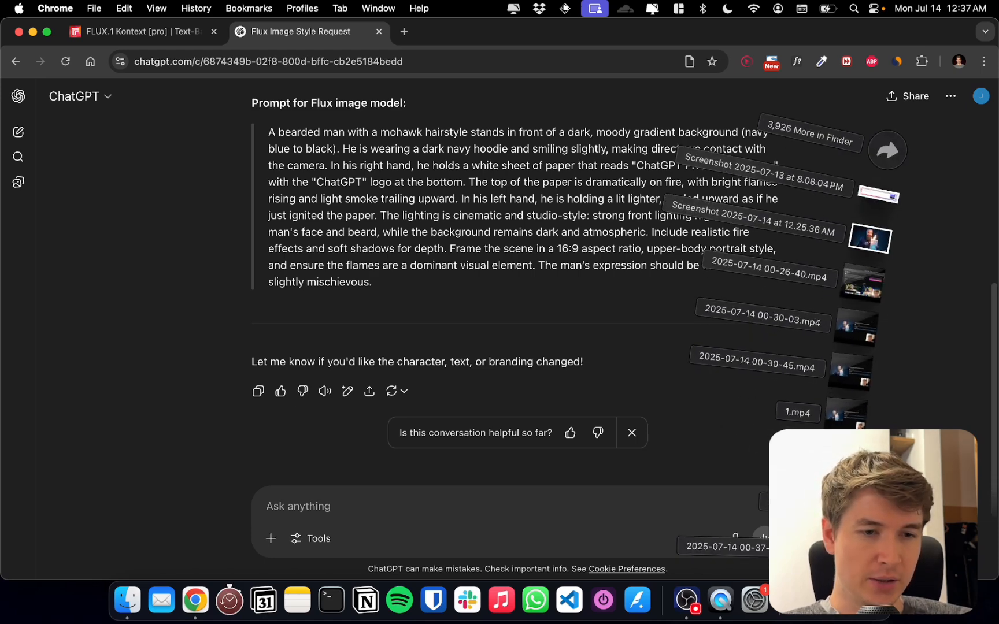
pyautogui.moveTo(836, 502); pyautogui.dragTo(634, 526)
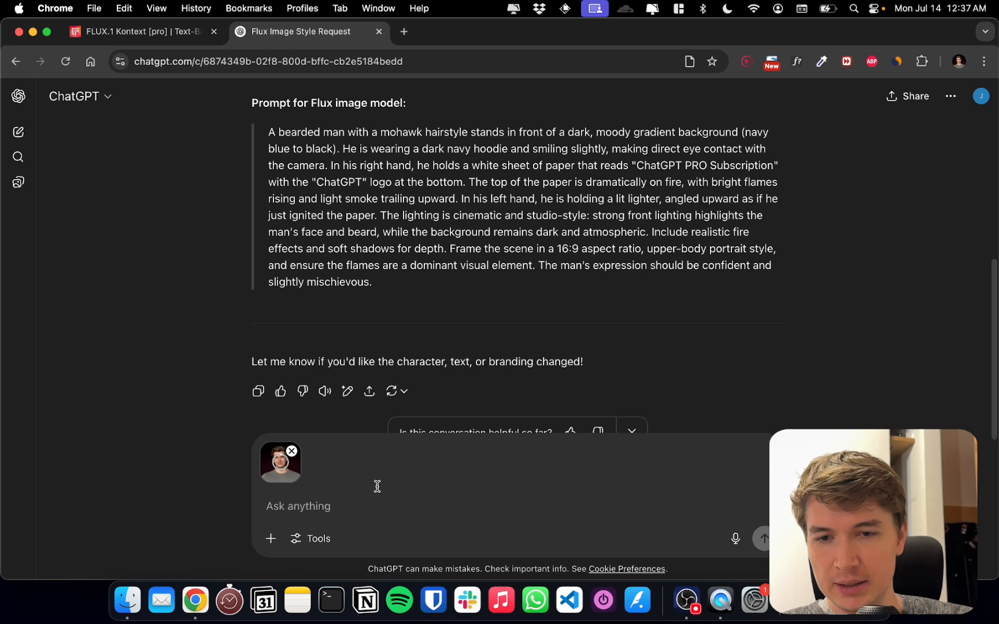
# Send the message "Please adjust the prompt you generated to be used with the image I'm sending to you right now." with the attached photo
pyautogui.click(345, 506)
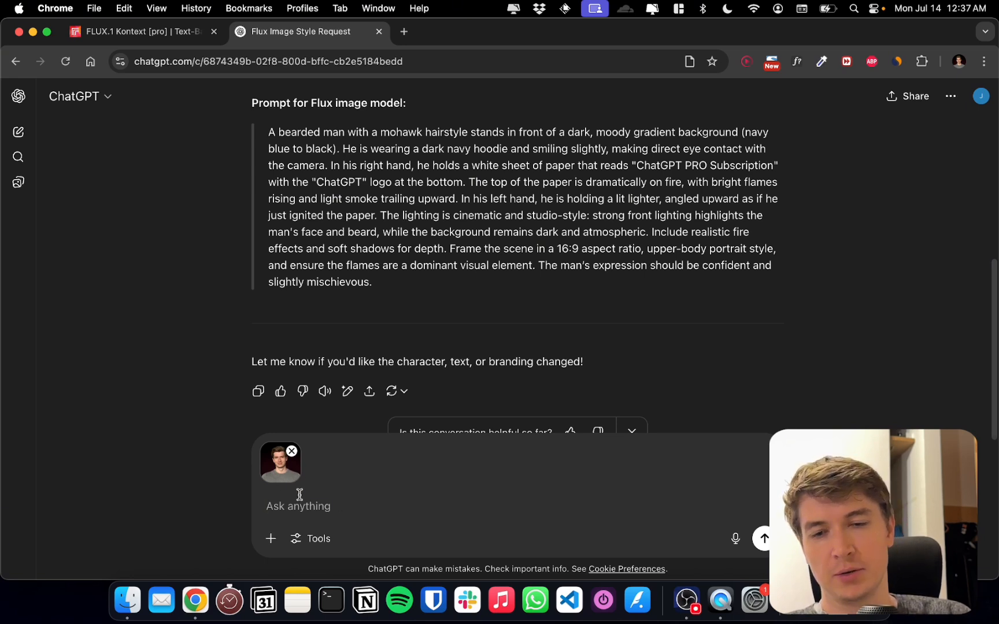
pyautogui.write('Please adjust the ')
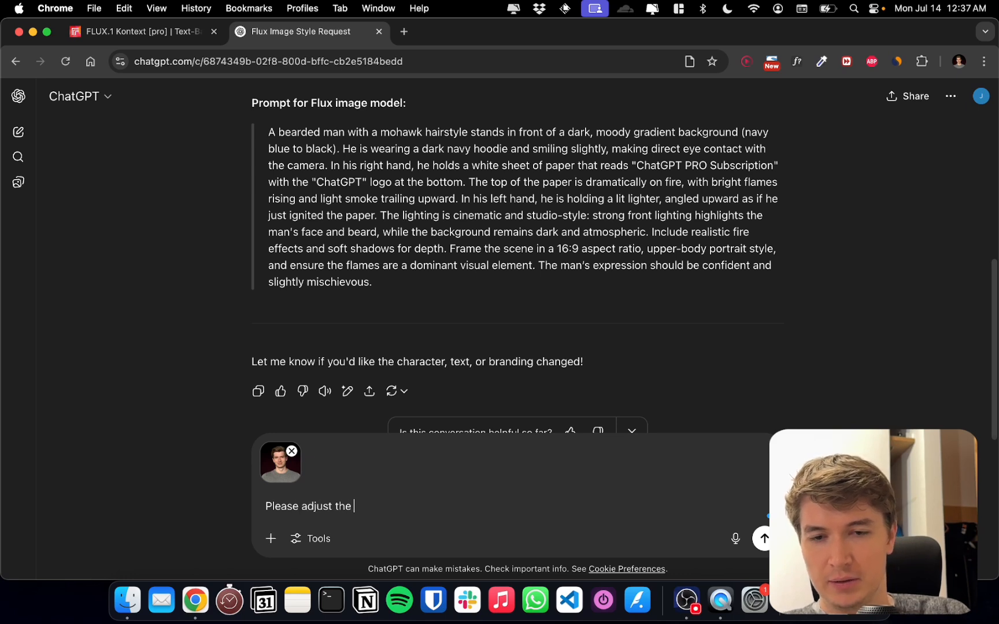
pyautogui.write('prompt you geneat')
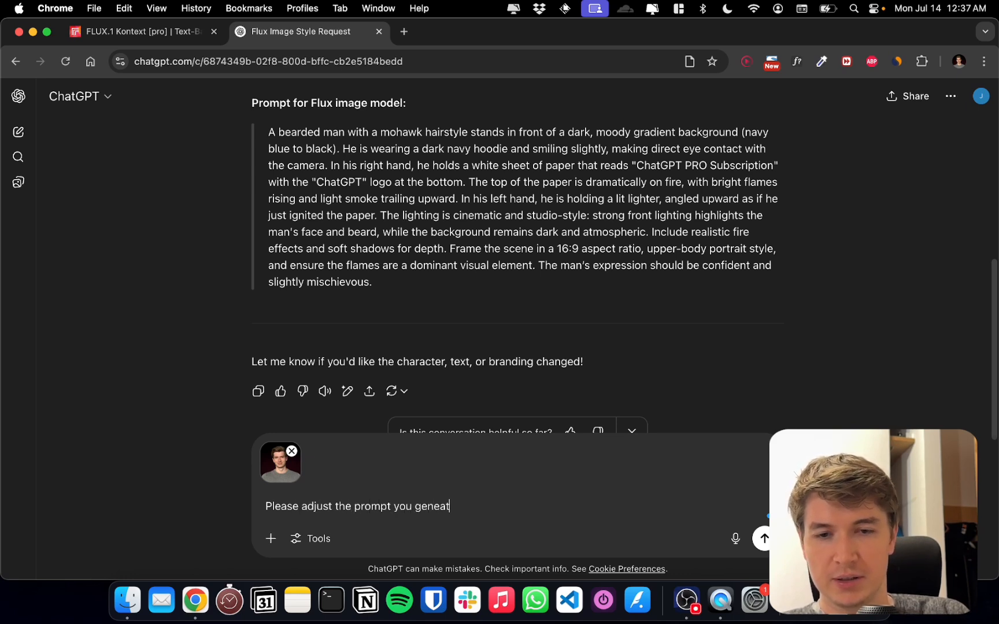
pyautogui.press('BackSpace')
pyautogui.press('BackSpace')
pyautogui.write('rated to be used')
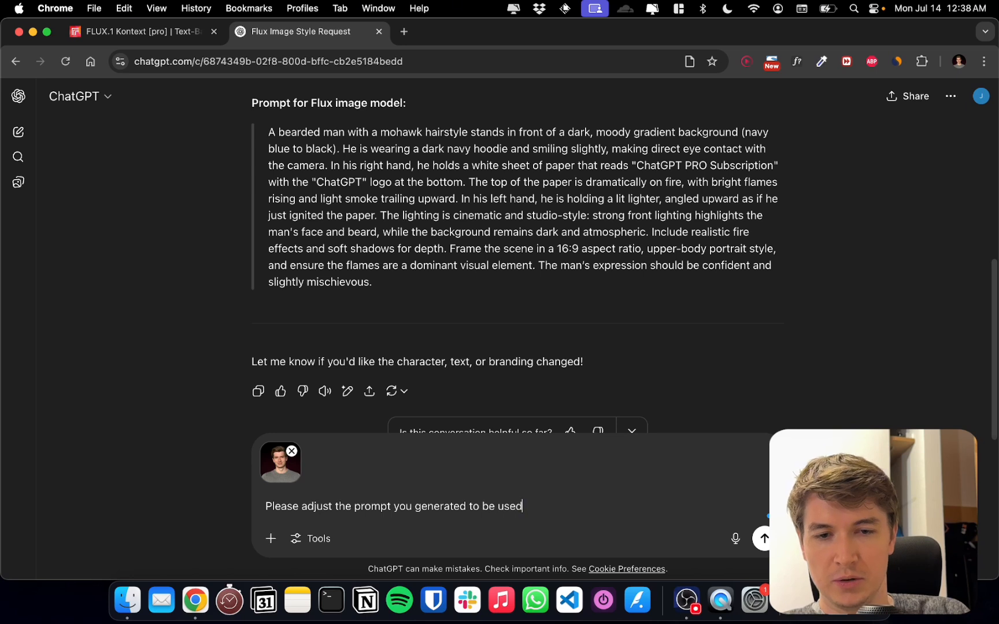
pyautogui.write(' with the image ')
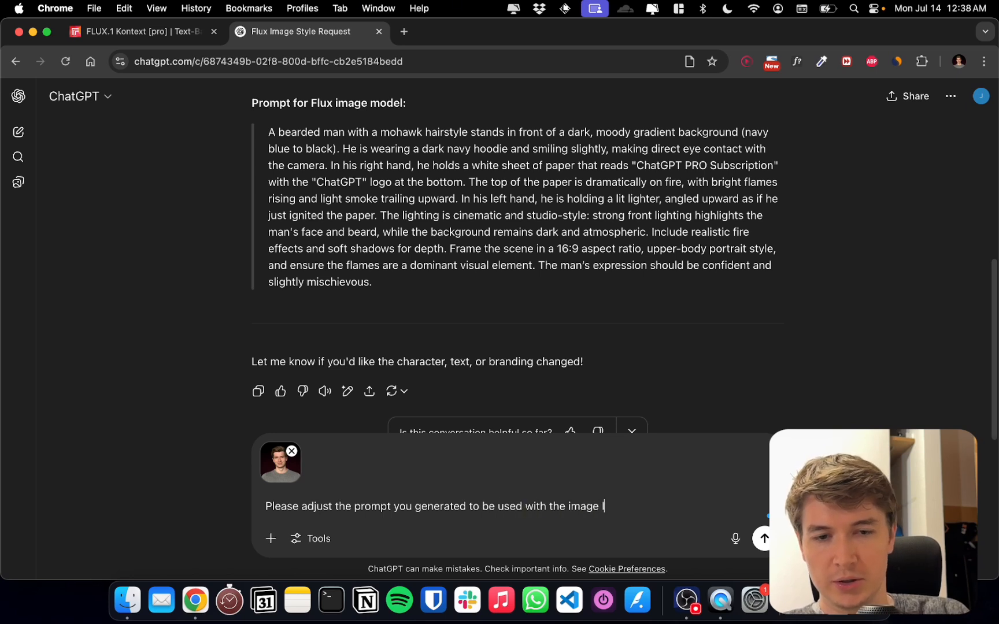
pyautogui.write("I'm pas")
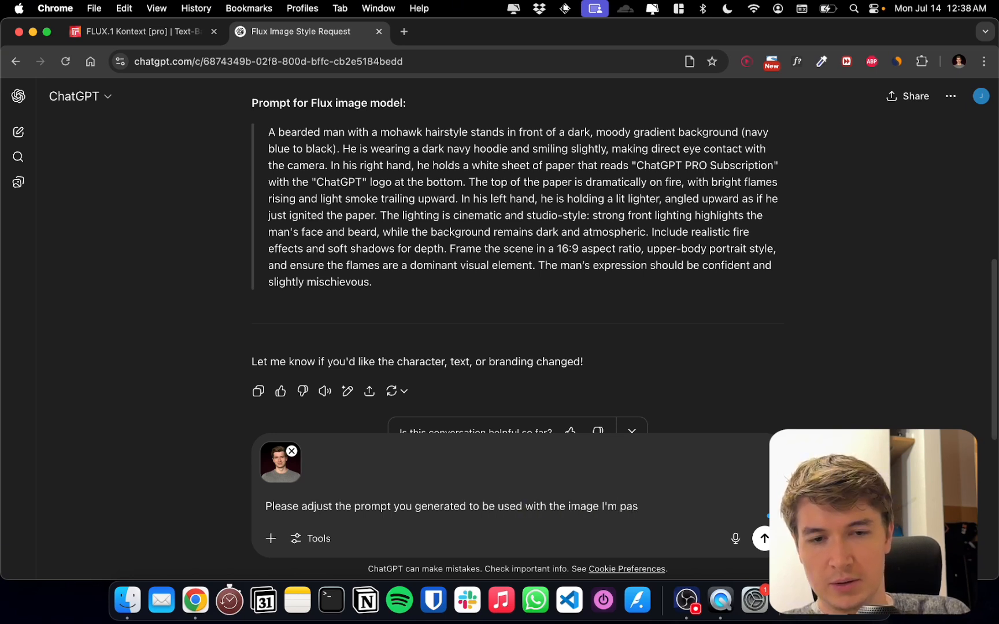
pyautogui.press('BackSpace')
pyautogui.press('BackSpace')
pyautogui.press('BackSpace')
pyautogui.write('sending ')
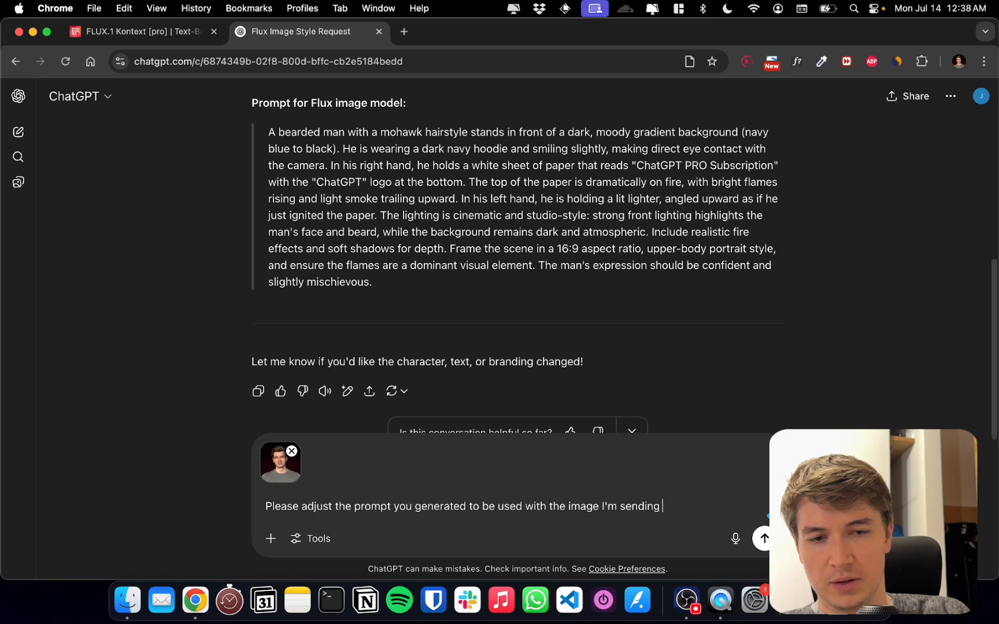
pyautogui.write('to you right now.')
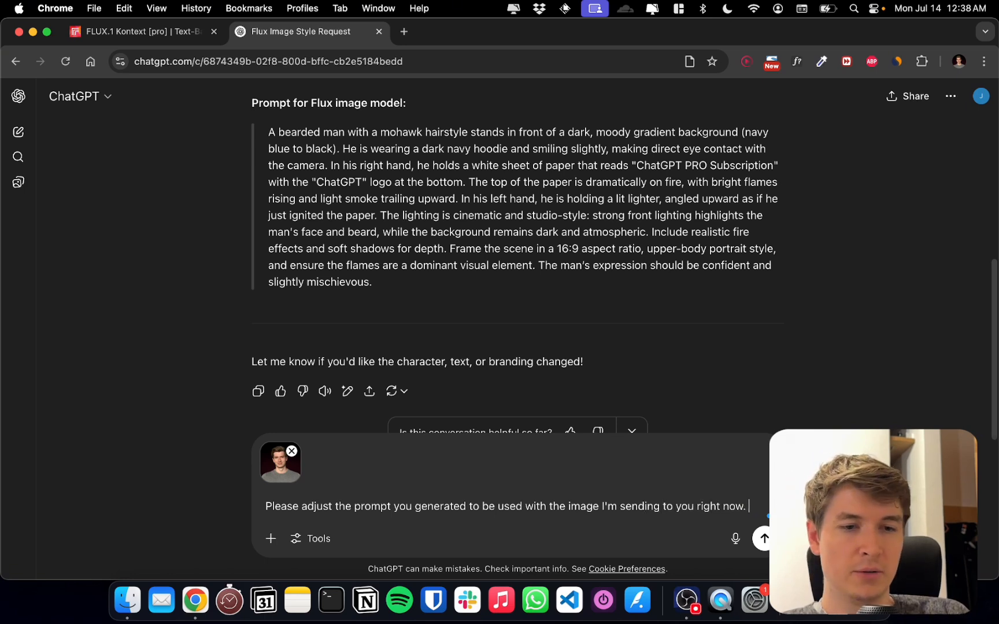
pyautogui.hotkey('shift', 'Return')
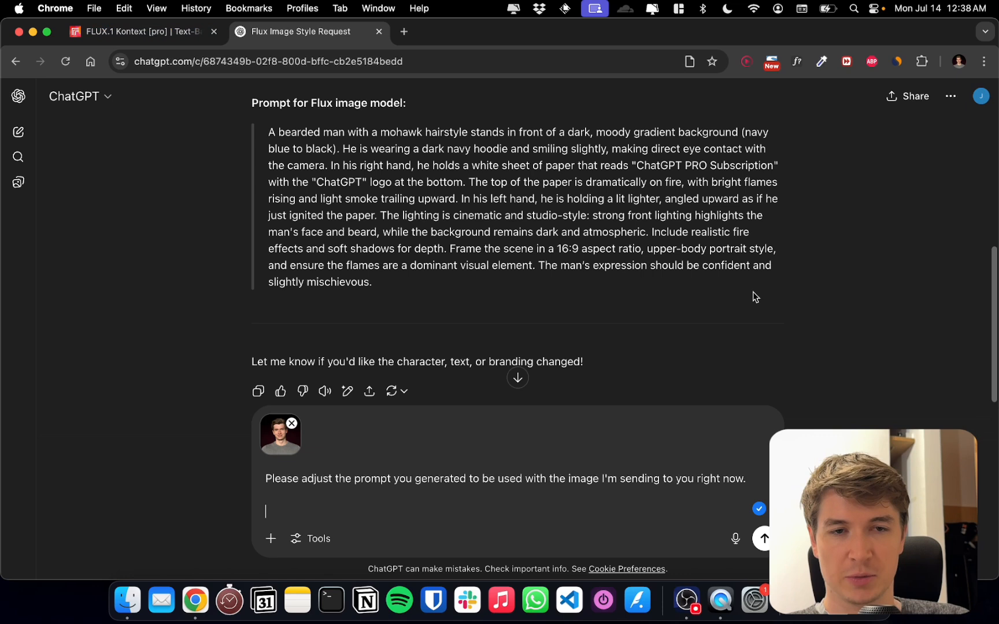
pyautogui.scroll(1, 756, 297)
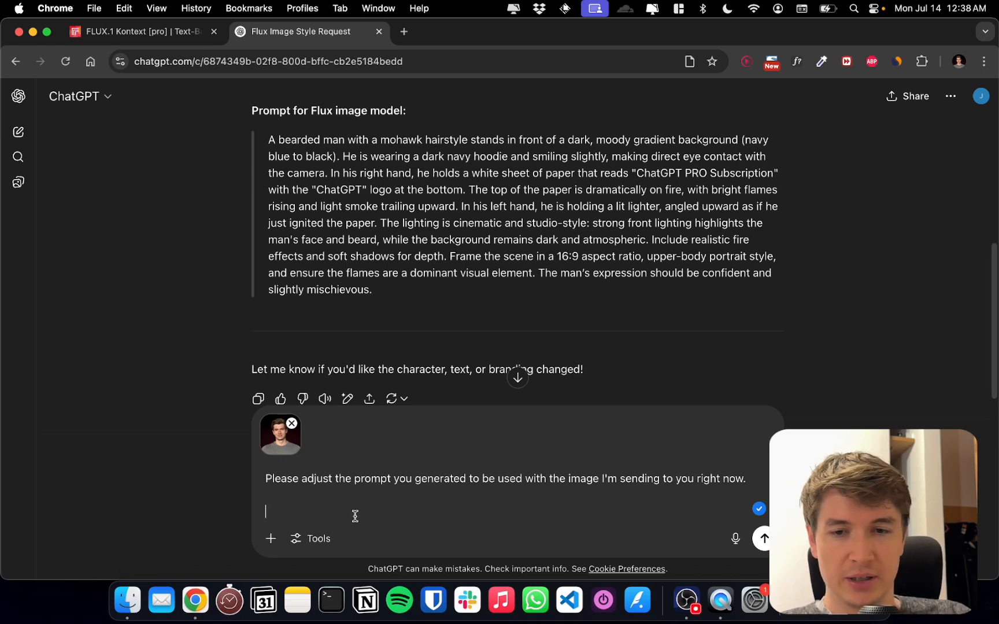
pyautogui.press('BackSpace')
pyautogui.press('Return')
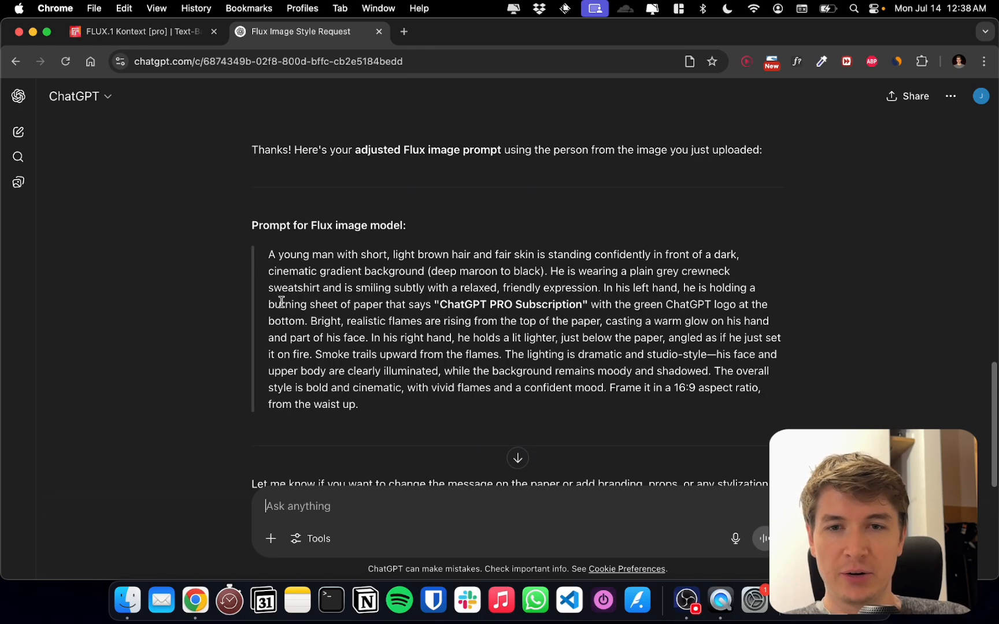
# Copy the full text of the adjusted Flux image prompt from ChatGPT's latest reply
pyautogui.moveTo(268, 254); pyautogui.dragTo(383, 256)
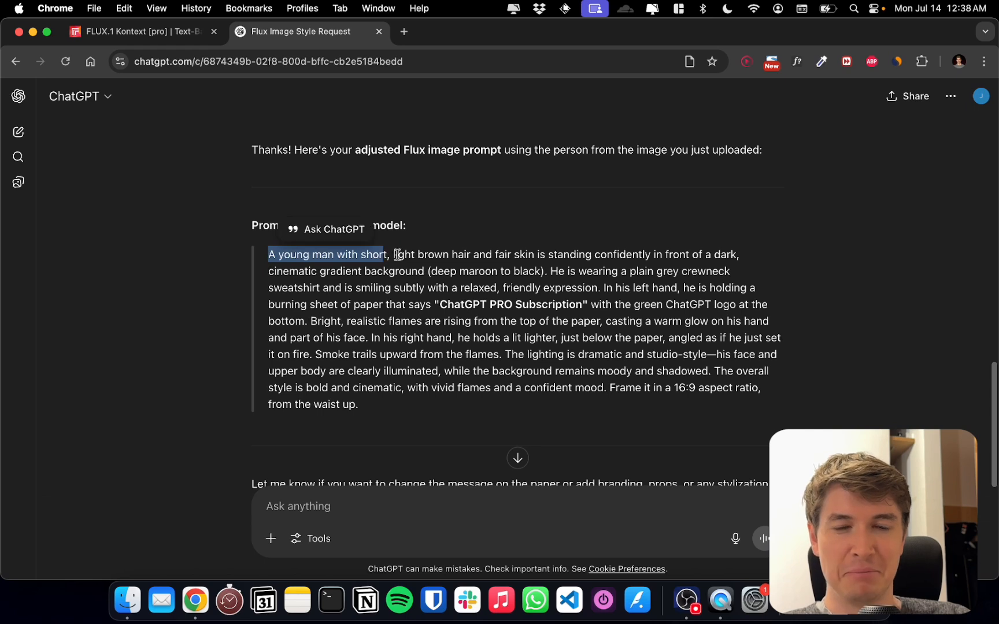
pyautogui.click(461, 226)
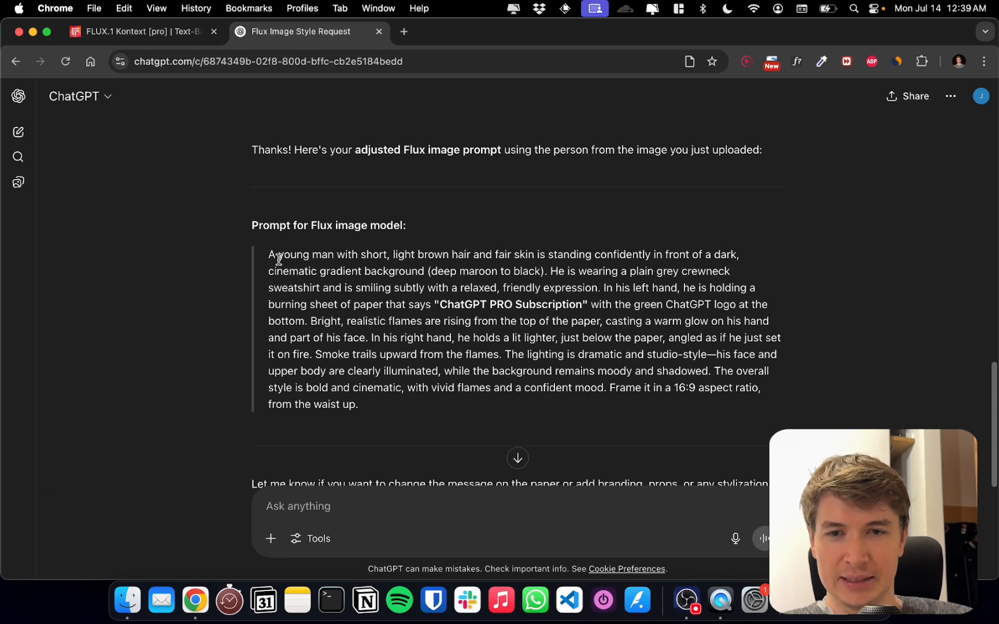
pyautogui.moveTo(268, 254); pyautogui.dragTo(364, 402)
pyautogui.press('super+c')
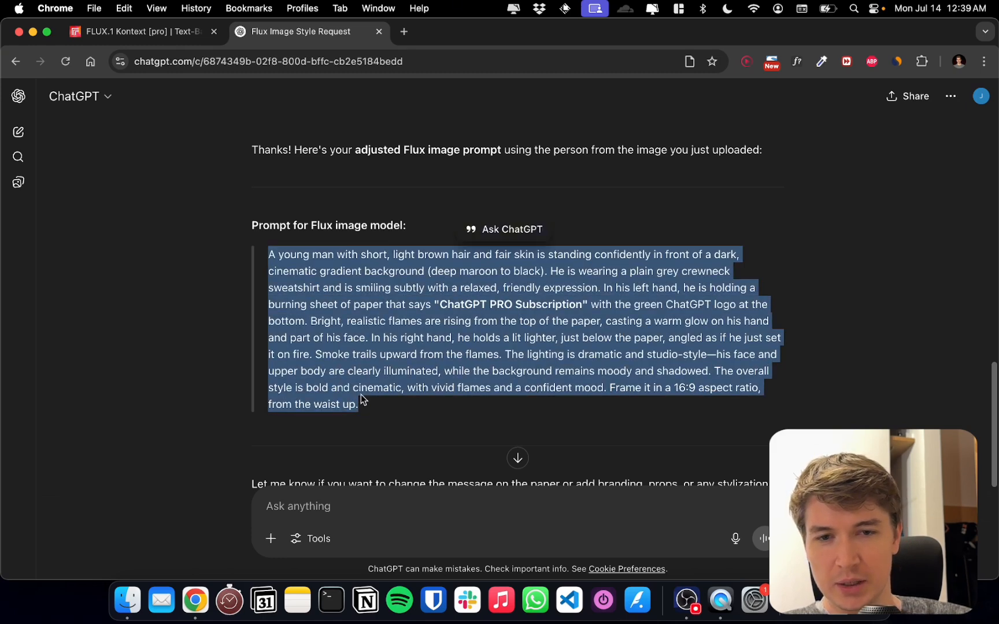
# Switch to the flux-kontext-pro page on Replicate and examine the model's details and its example input and output
pyautogui.click(161, 33)
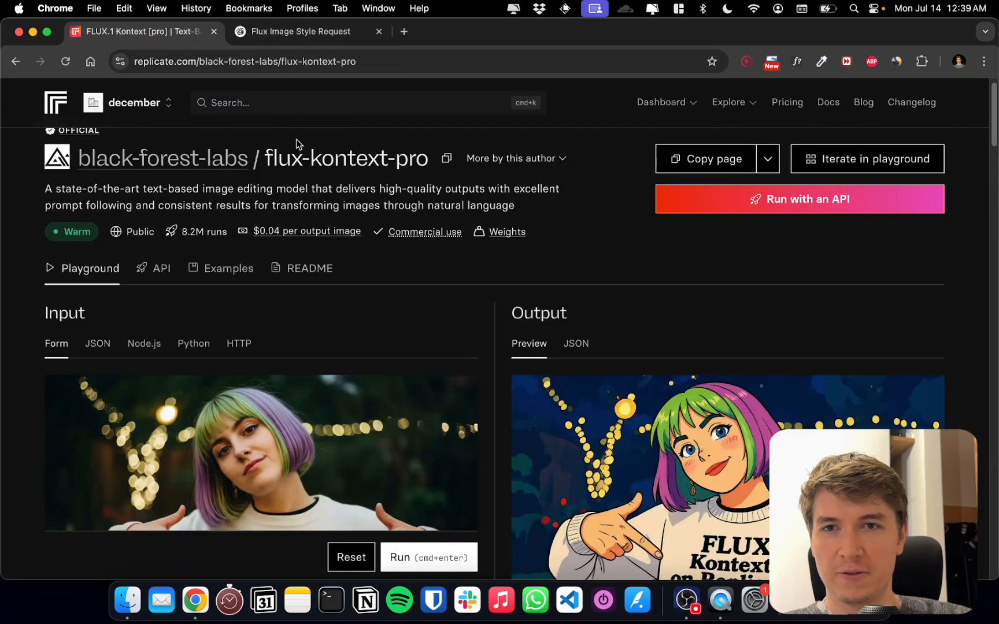
pyautogui.moveTo(417, 228)
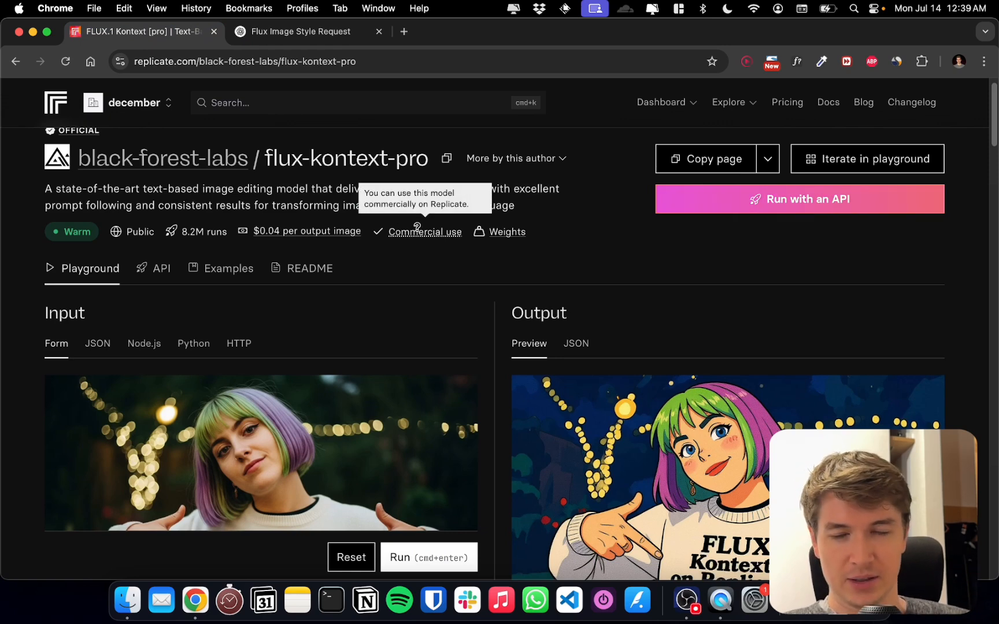
pyautogui.scroll(1, 529, 120)
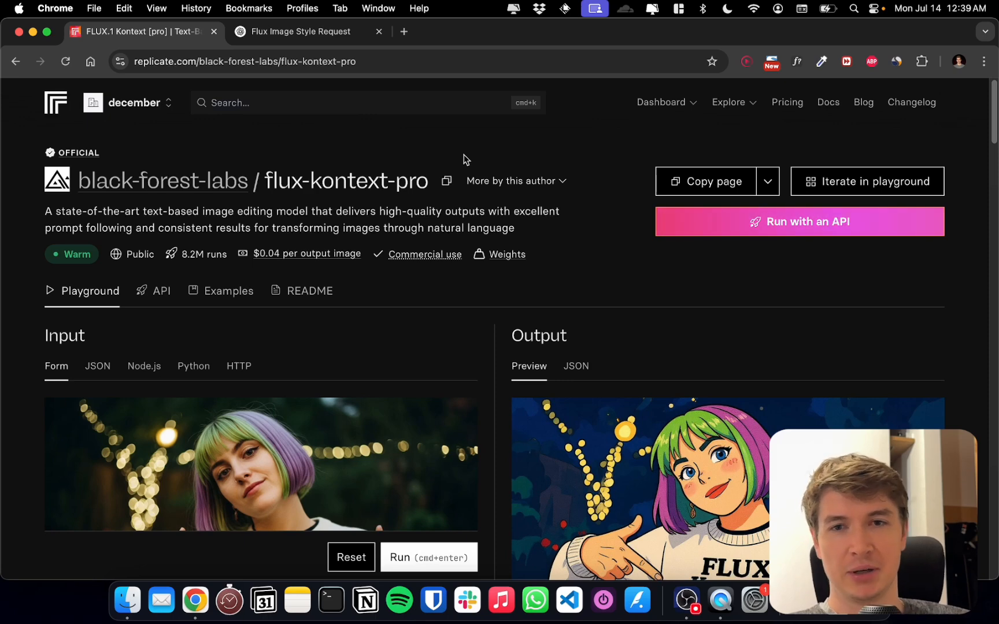
pyautogui.scroll(-5, 466, 173)
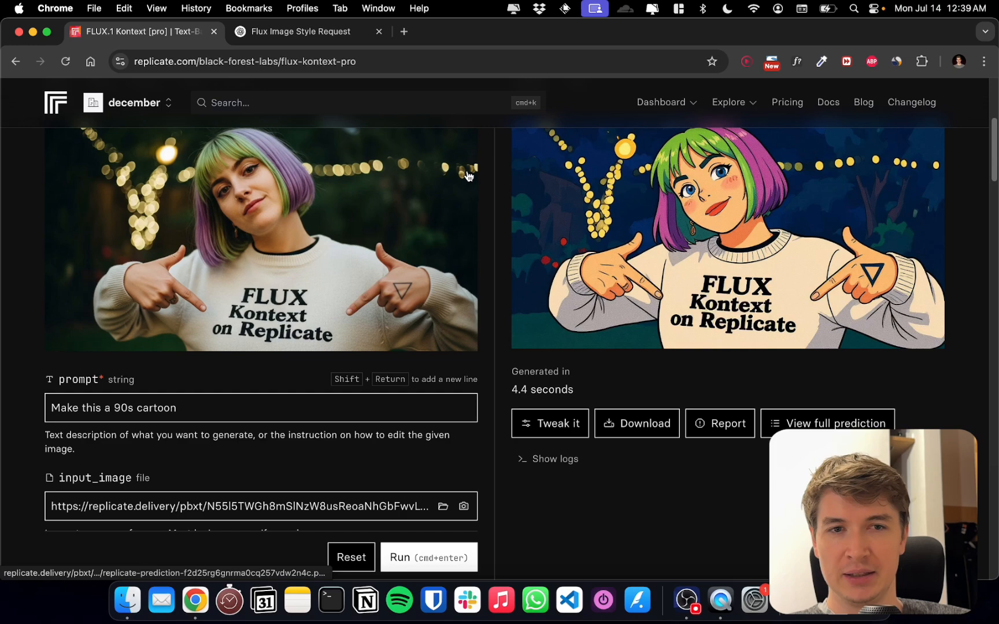
pyautogui.scroll(-1, 406, 297)
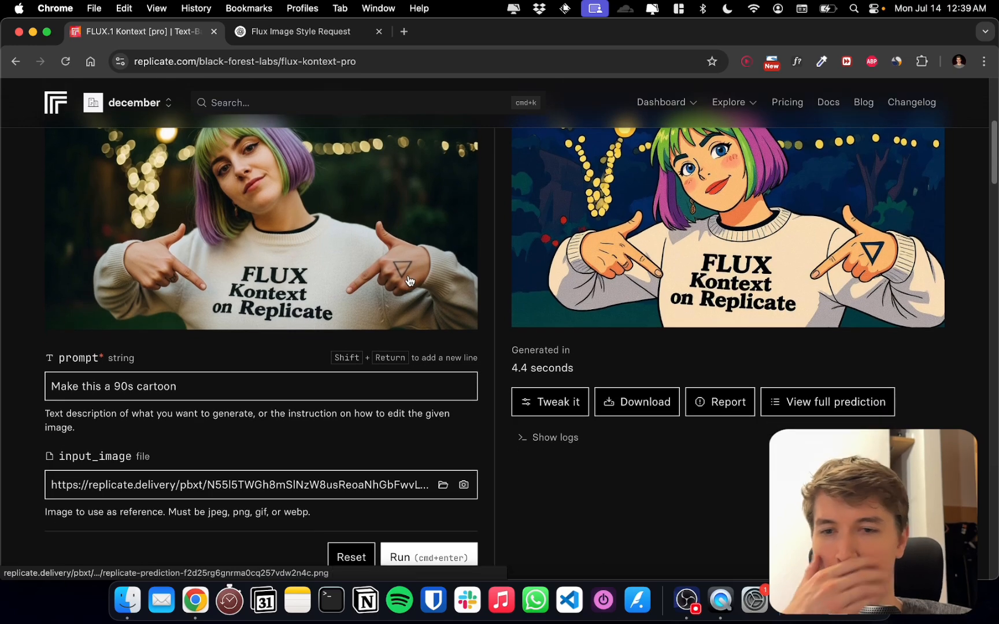
pyautogui.scroll(6, 283, 291)
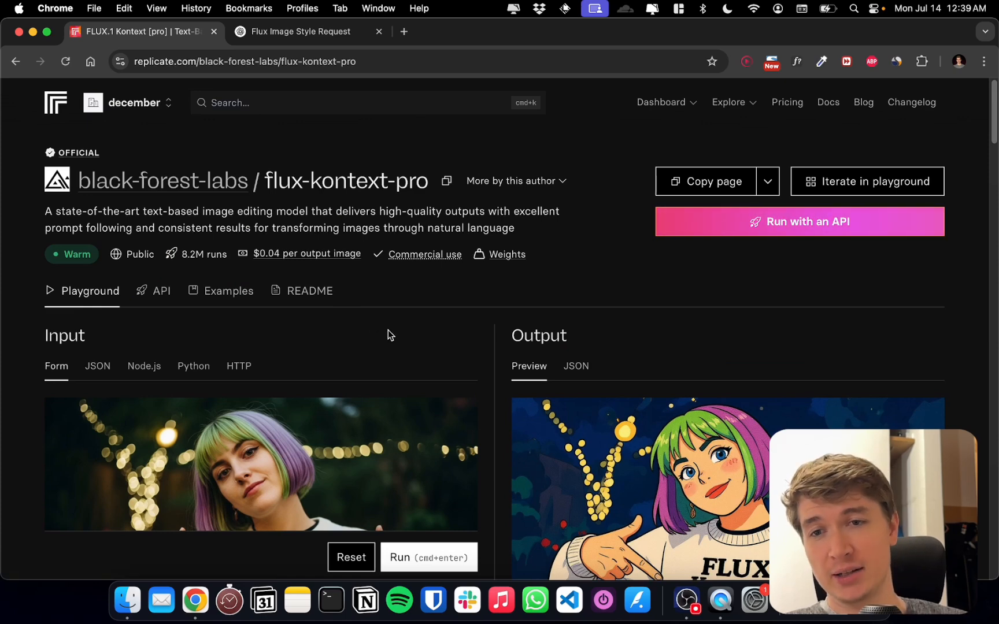
pyautogui.scroll(-5, 386, 330)
pyautogui.scroll(-3, 381, 331)
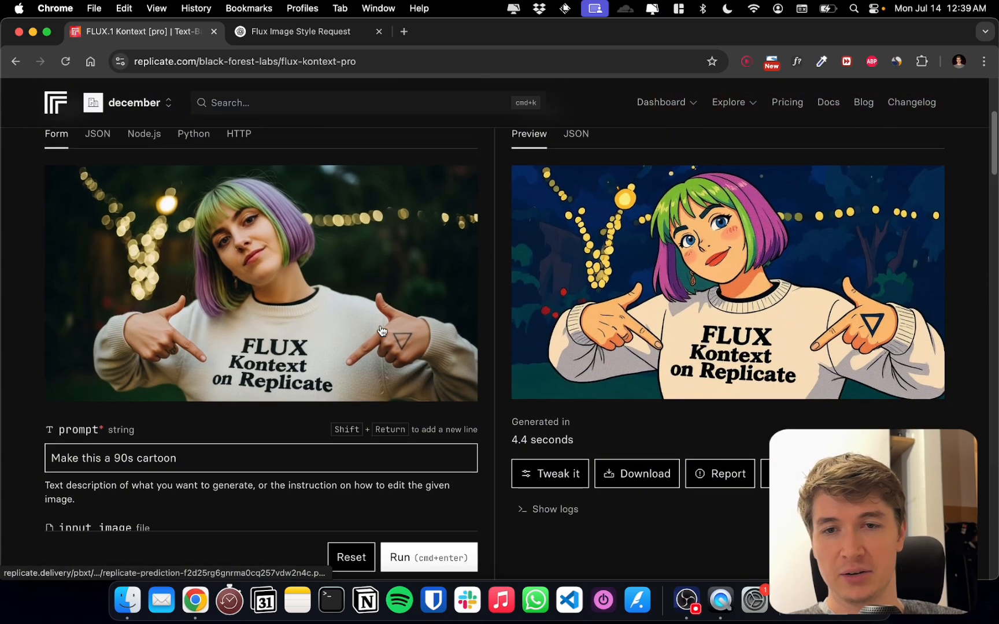
# Replace the example prompt "Make this a 90s cartoon" with the adjusted Flux prompt copied from ChatGPT
pyautogui.click(211, 448)
pyautogui.scroll(-1, 234, 412)
pyautogui.press('super+a')
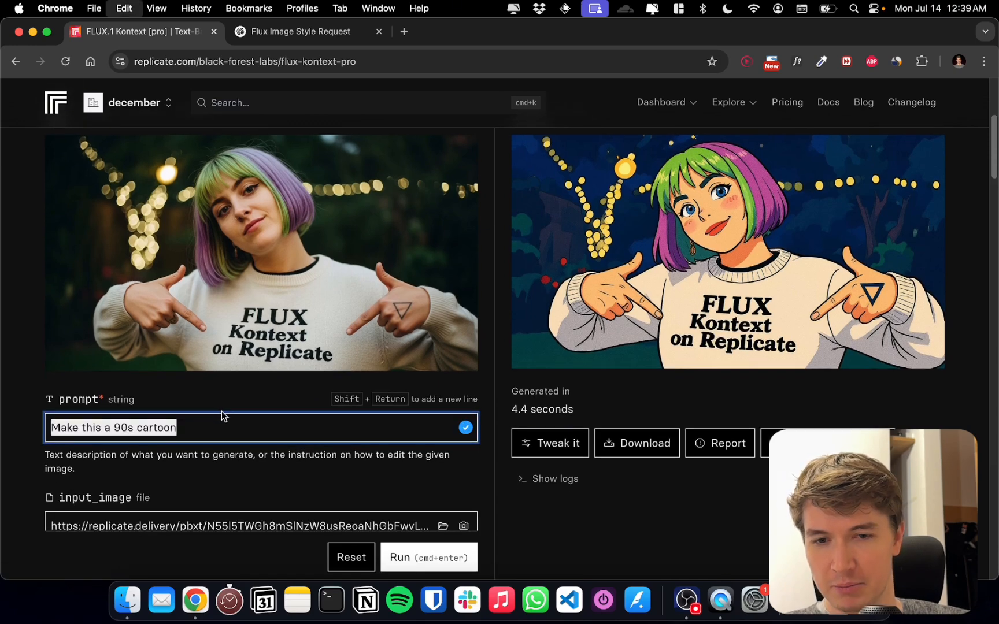
pyautogui.press('super+v')
# Replace the example input image with the portrait file mee.png from the recent downloads
pyautogui.scroll(-8, 253, 373)
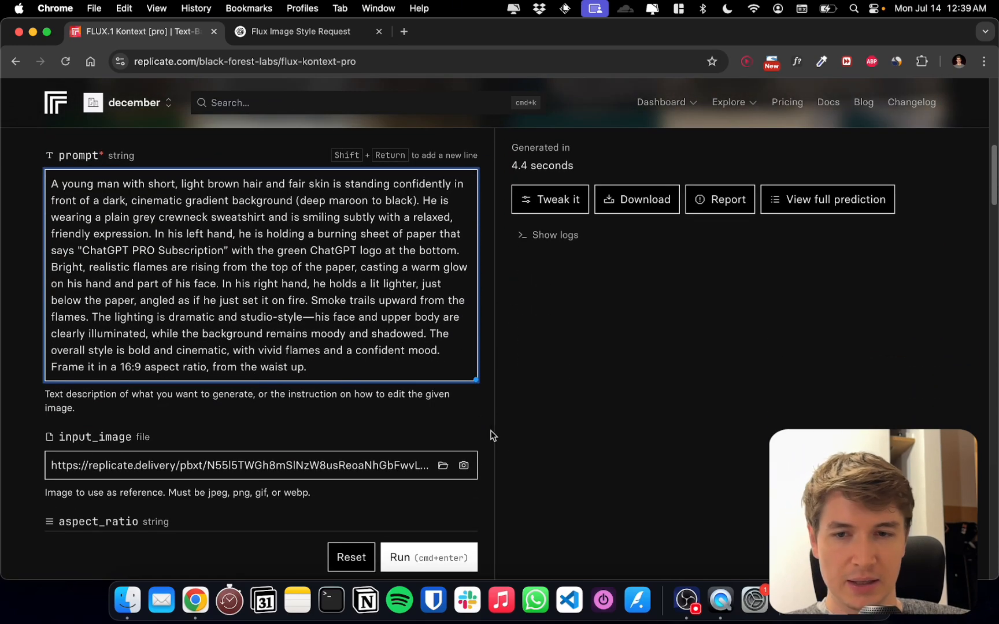
pyautogui.click(853, 617)
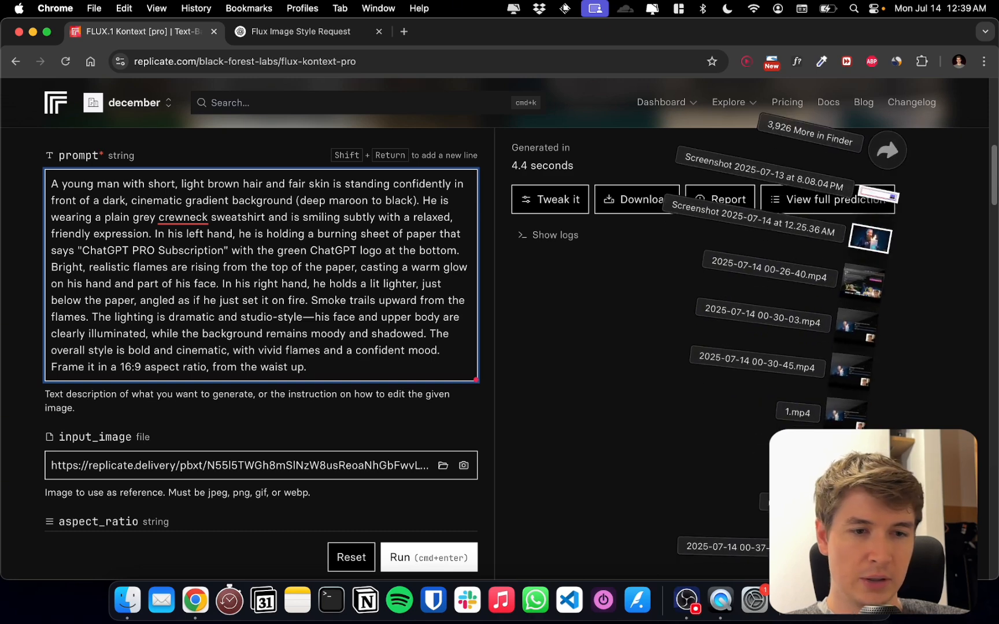
pyautogui.moveTo(701, 484); pyautogui.dragTo(354, 466)
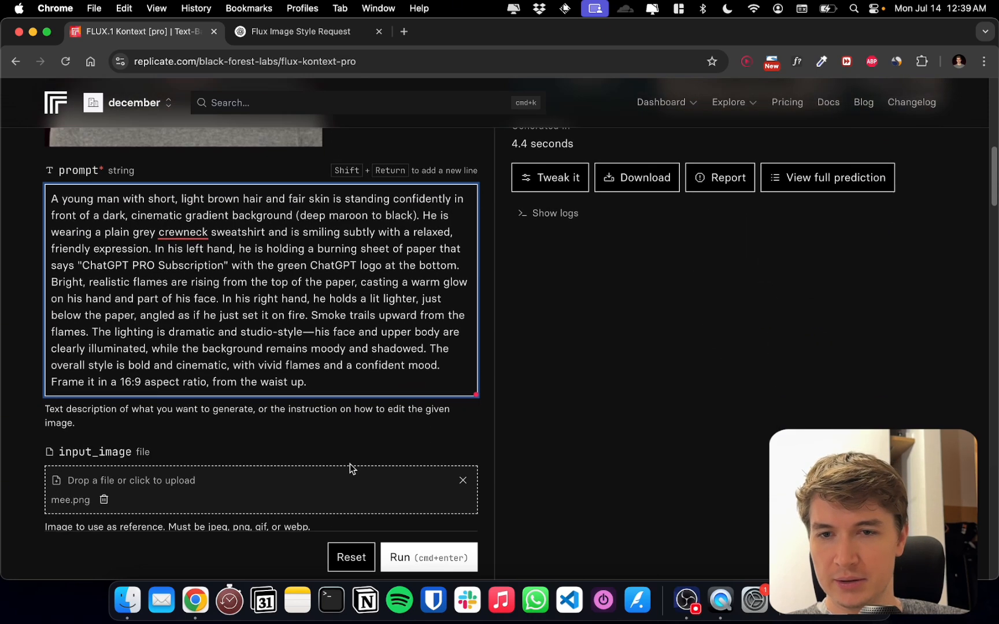
# Set the aspect ratio of the generated image to 16:9
pyautogui.scroll(-4, 350, 464)
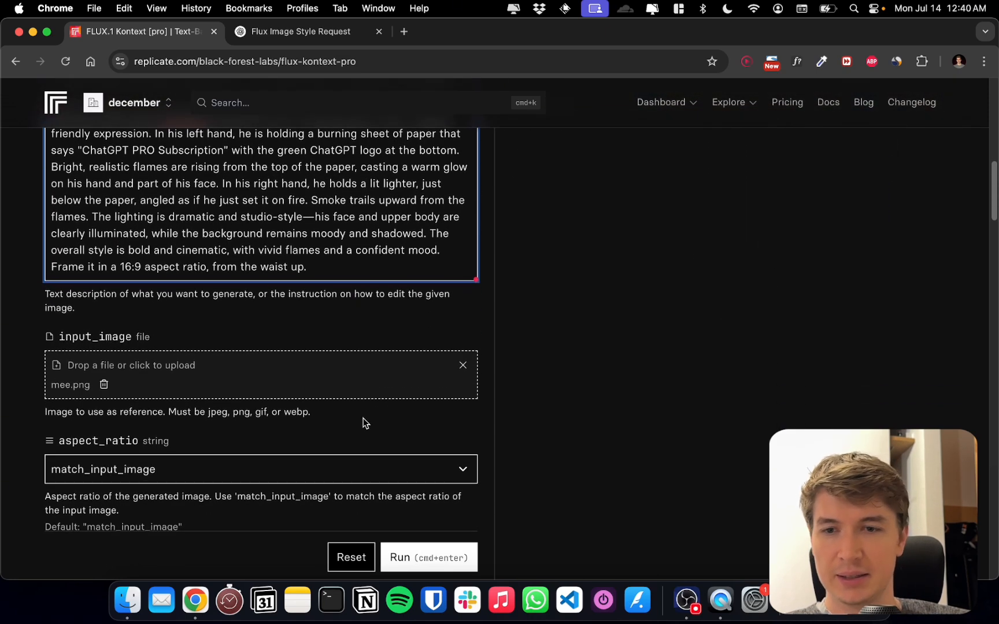
pyautogui.scroll(-4, 359, 419)
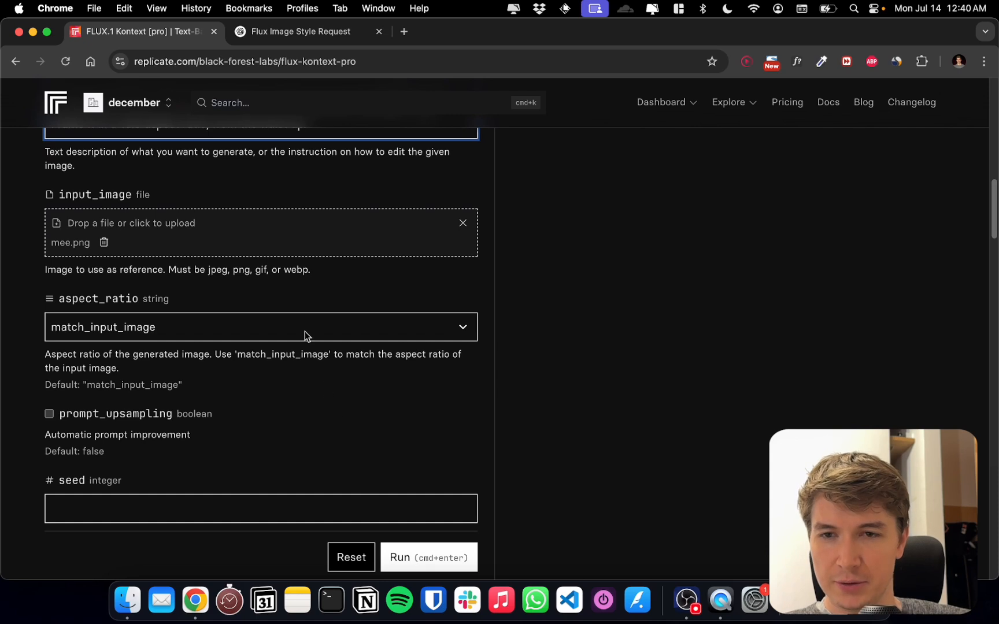
pyautogui.click(304, 337)
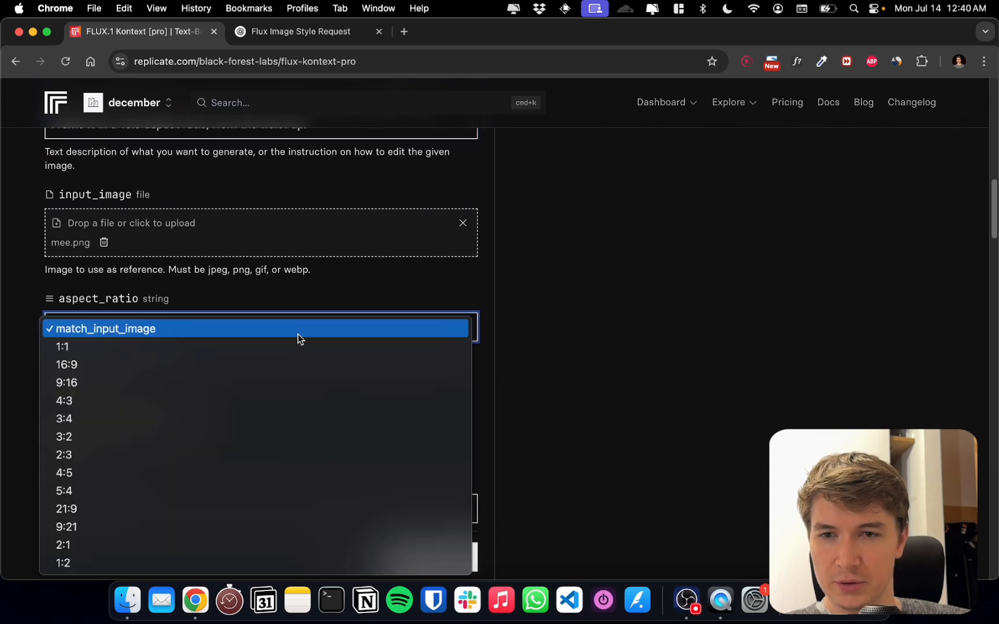
pyautogui.click(298, 367)
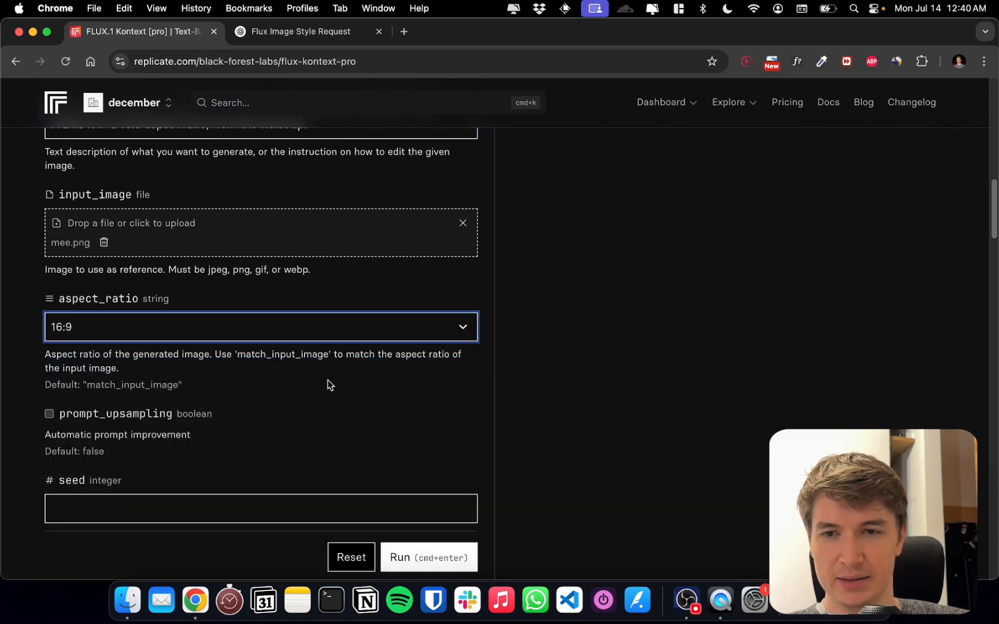
# Check the prompt and input image settings, and set the output format of the generated image to png
pyautogui.scroll(-1, 402, 387)
pyautogui.scroll(10, 402, 388)
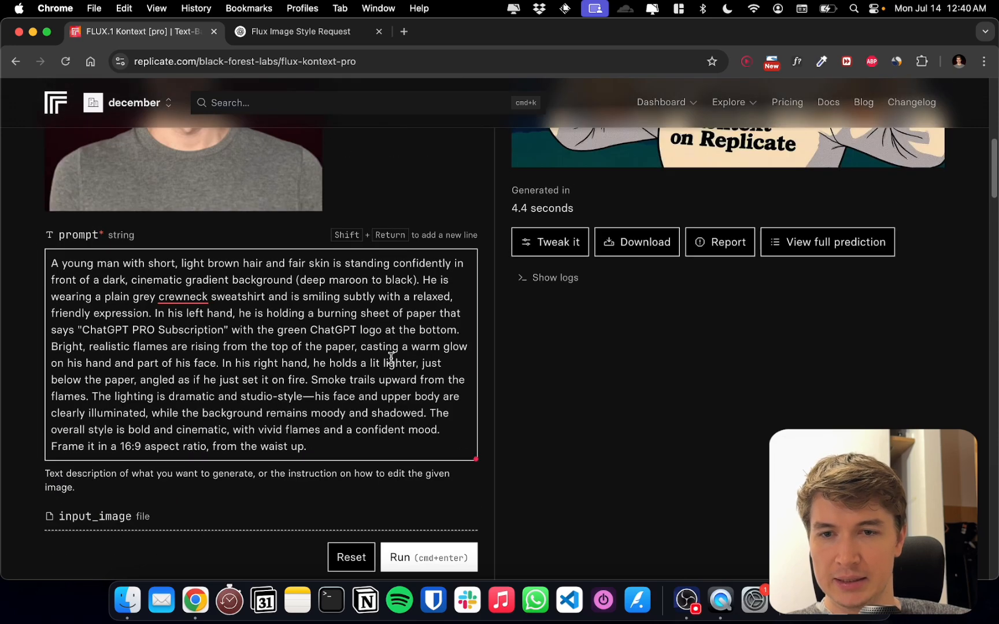
pyautogui.scroll(-8, 395, 357)
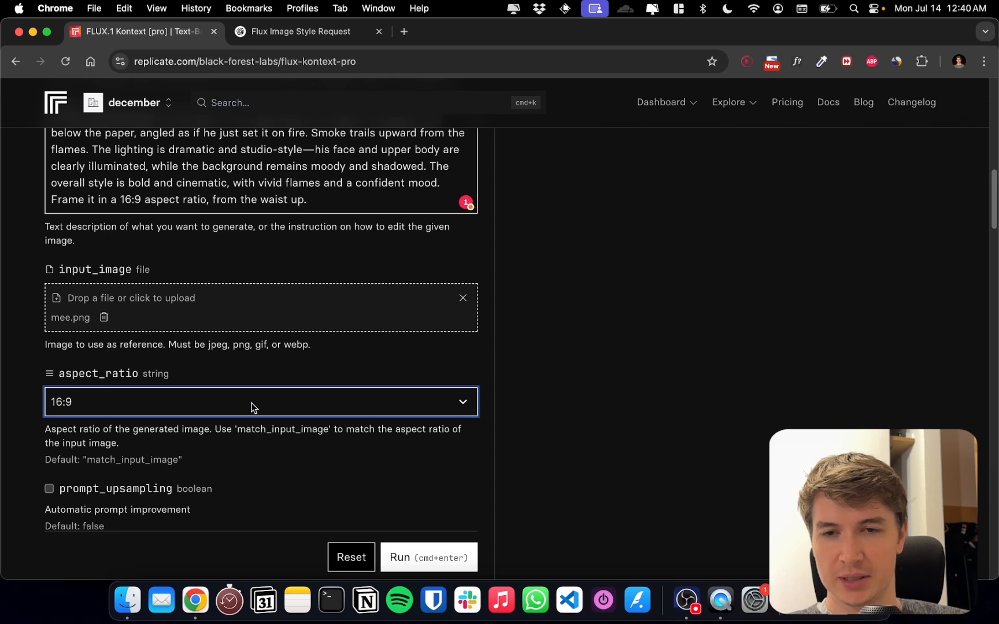
pyautogui.scroll(3, 283, 404)
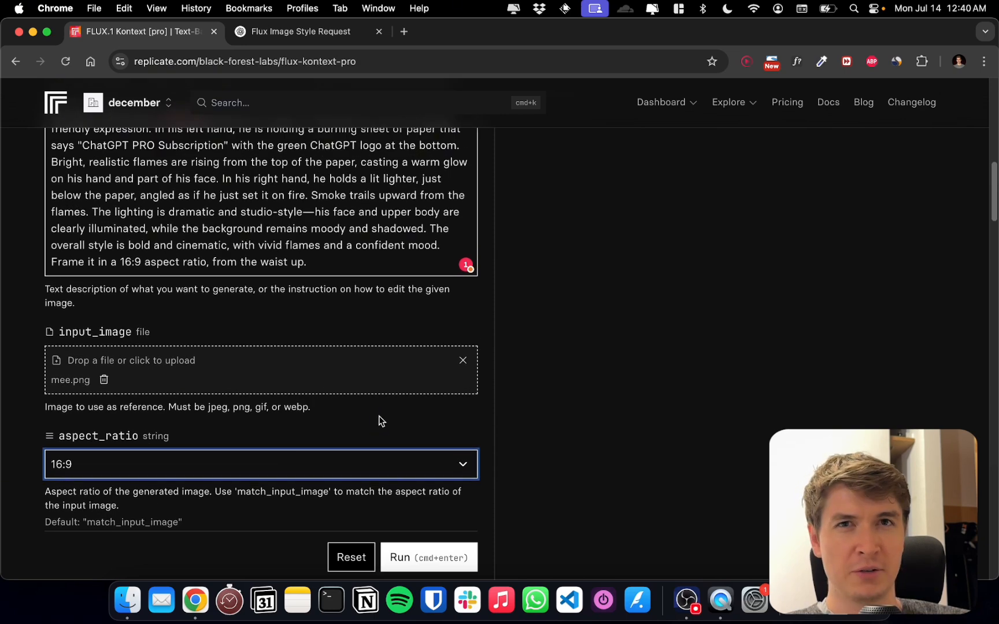
pyautogui.scroll(-1, 356, 421)
pyautogui.scroll(-2, 335, 439)
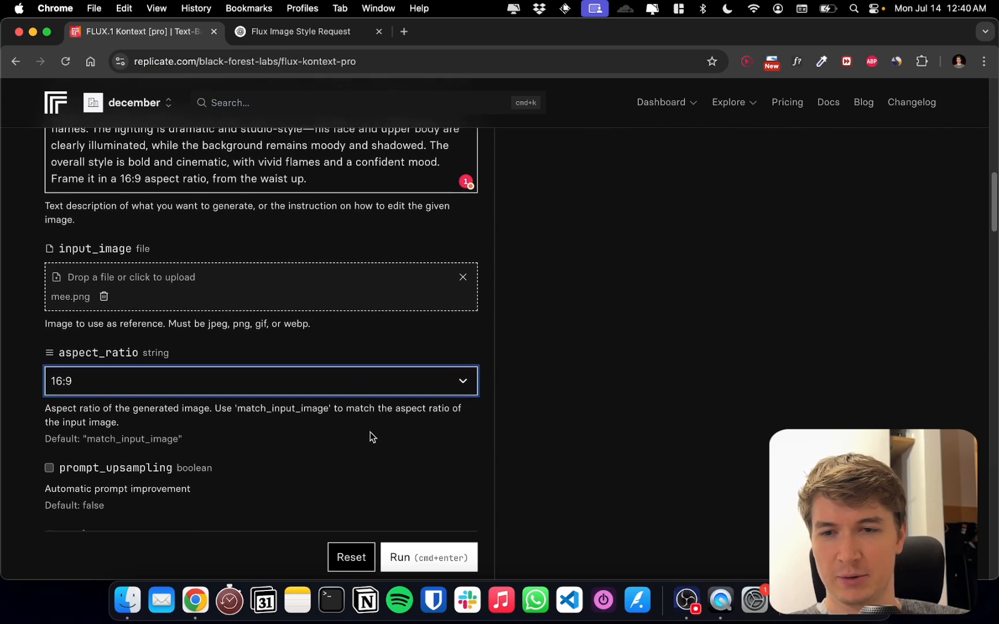
pyautogui.scroll(-8, 384, 433)
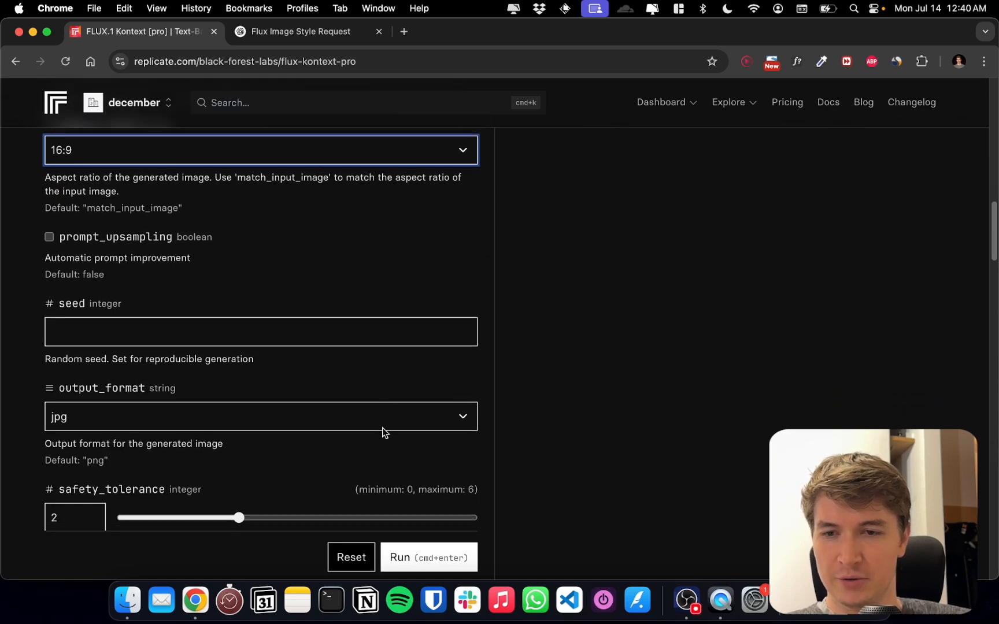
pyautogui.scroll(-3, 373, 422)
pyautogui.click(337, 344)
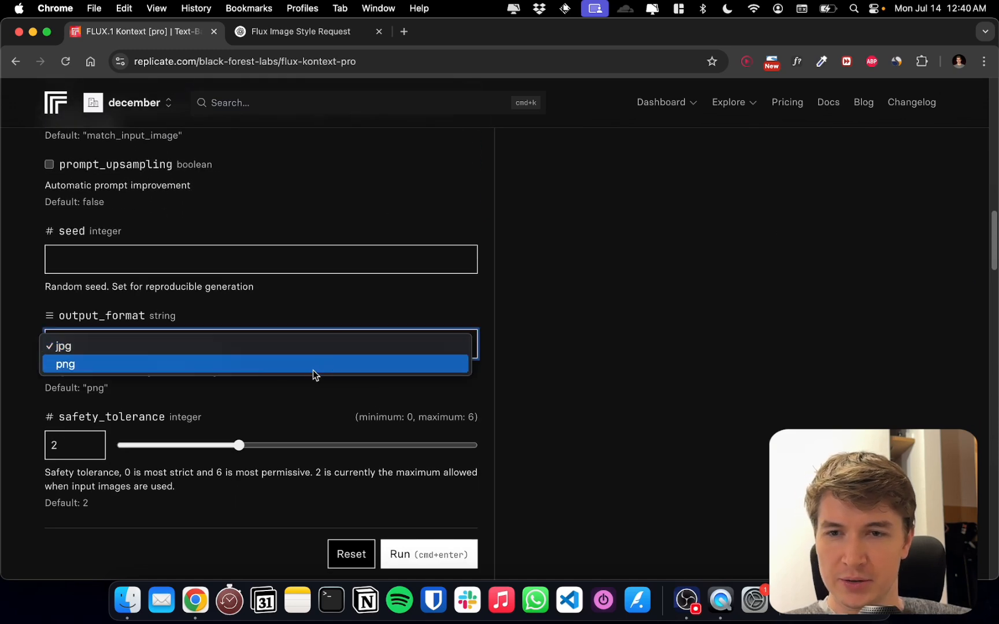
pyautogui.click(375, 364)
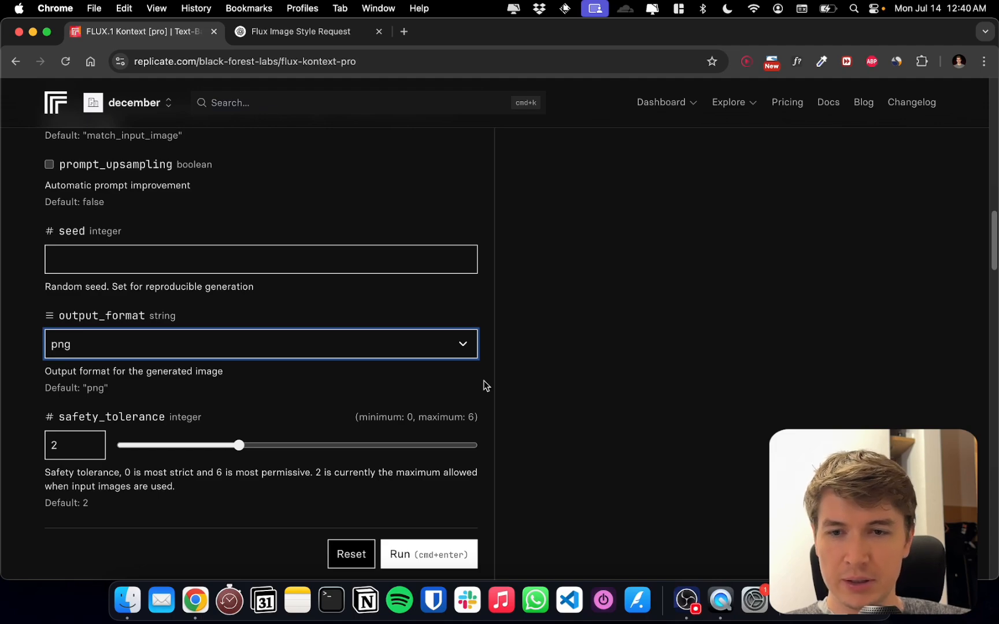
# Run flux-kontext-pro with the adjusted prompt and the mee.png portrait
pyautogui.scroll(20, 464, 379)
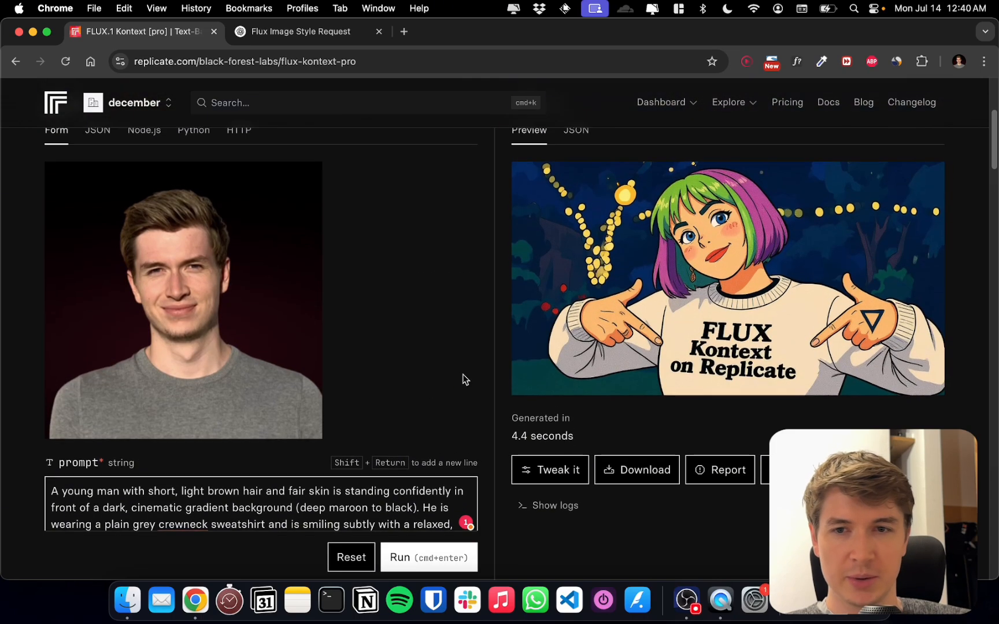
pyautogui.scroll(1, 465, 380)
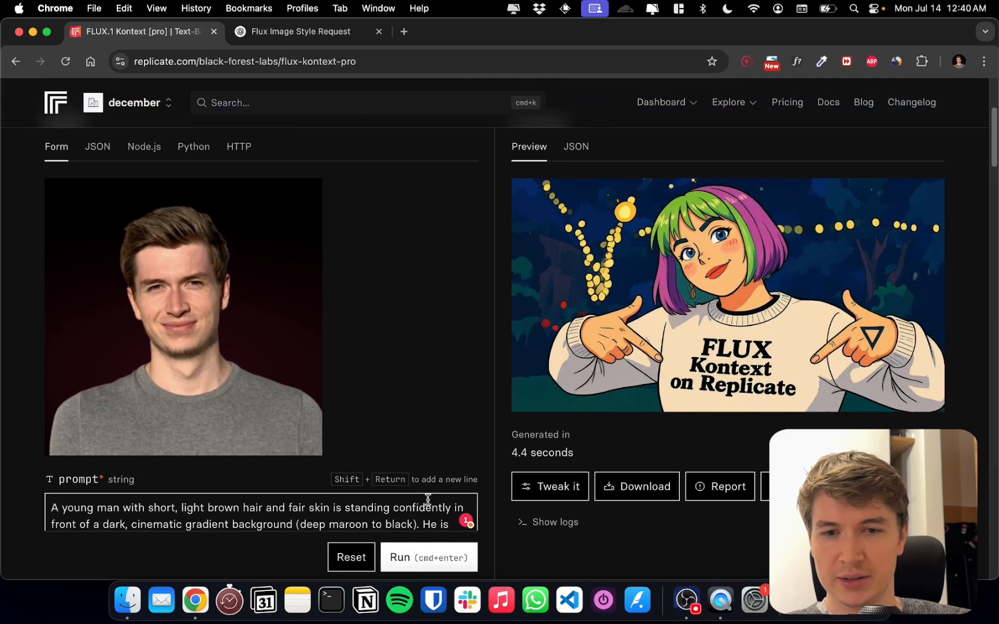
pyautogui.click(421, 556)
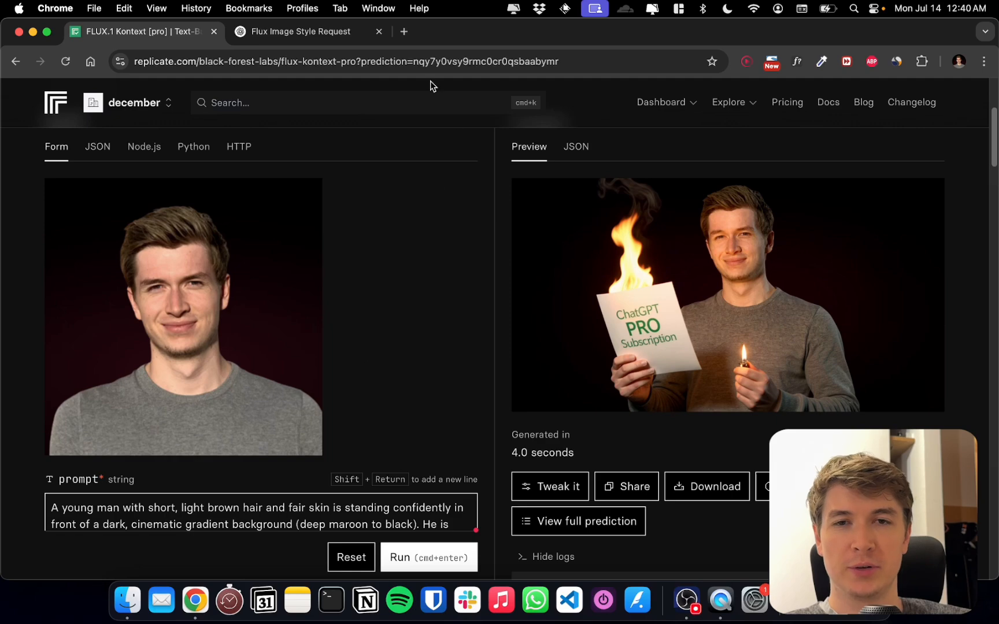
# Remove the background of the mee.png portrait on remove.bg in a new tab and download the free 400 x 400 preview
pyautogui.click(404, 32)
pyautogui.write('remove.bg')
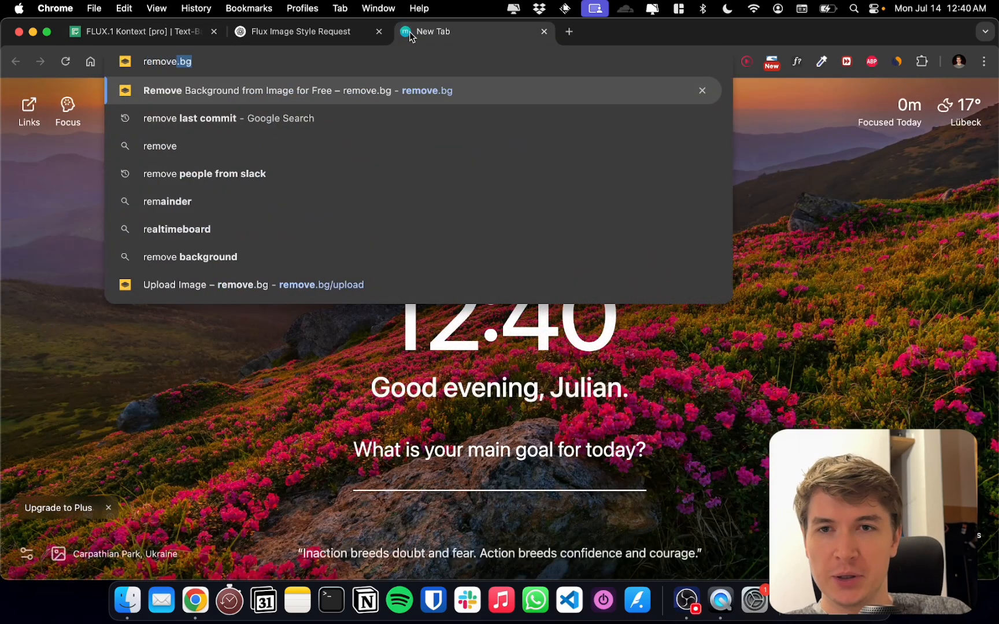
pyautogui.press('Return')
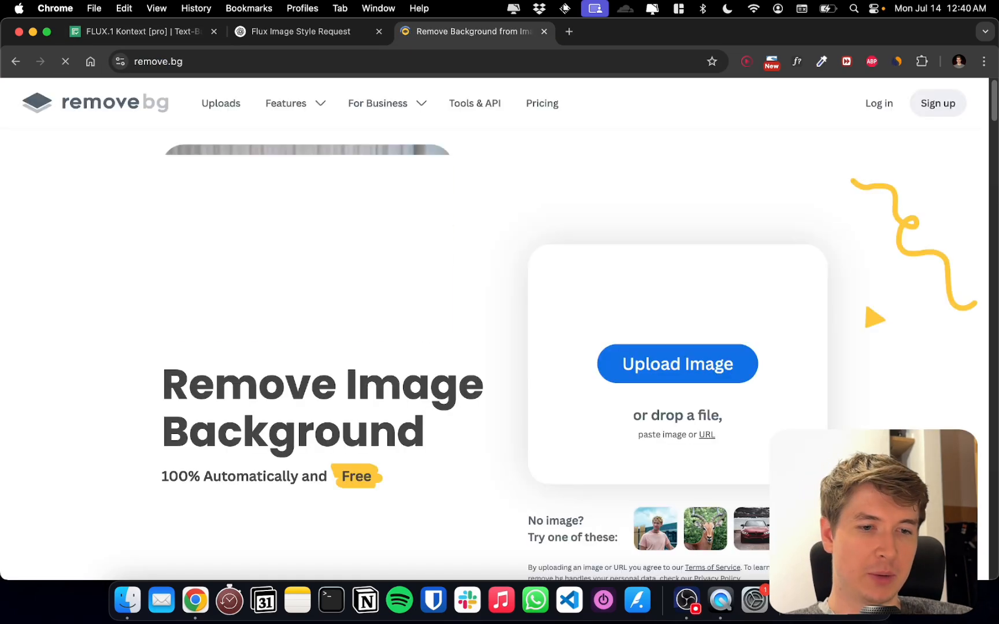
pyautogui.click(832, 600)
pyautogui.moveTo(837, 480); pyautogui.dragTo(627, 423)
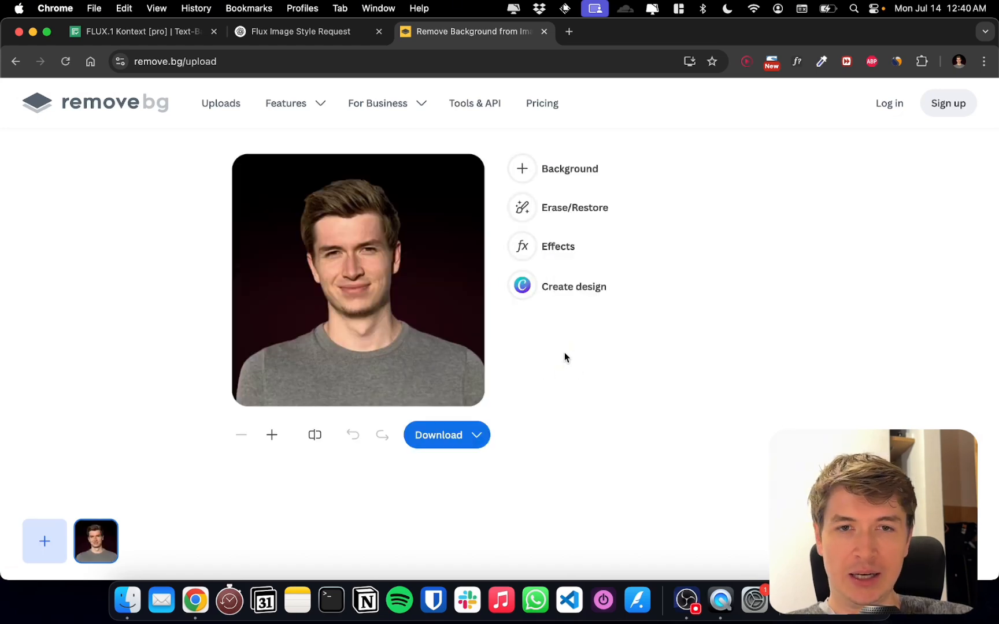
pyautogui.click(462, 437)
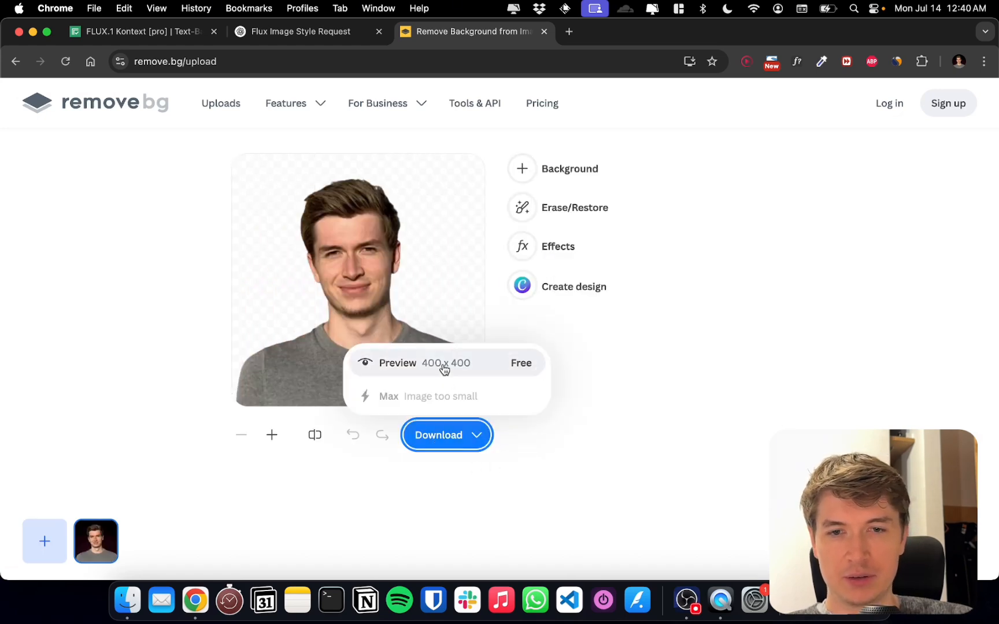
pyautogui.click(502, 371)
# Return to Replicate and replace the input image mee.png with the downloaded cut-out mee-removebg-preview.png
pyautogui.press('super+1')
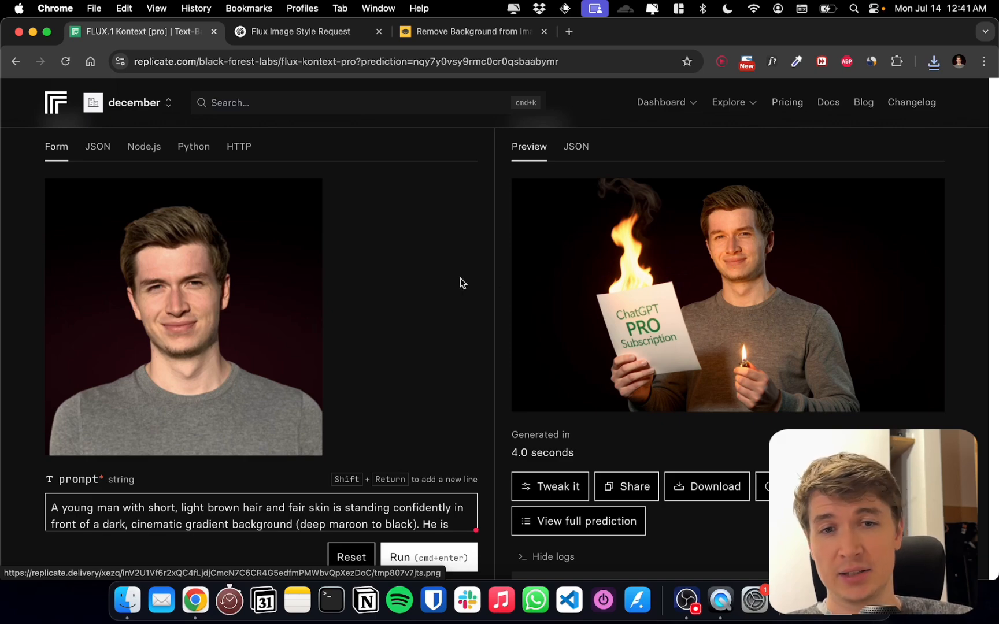
pyautogui.scroll(-3, 459, 277)
pyautogui.scroll(1, 341, 255)
pyautogui.scroll(-6, 335, 257)
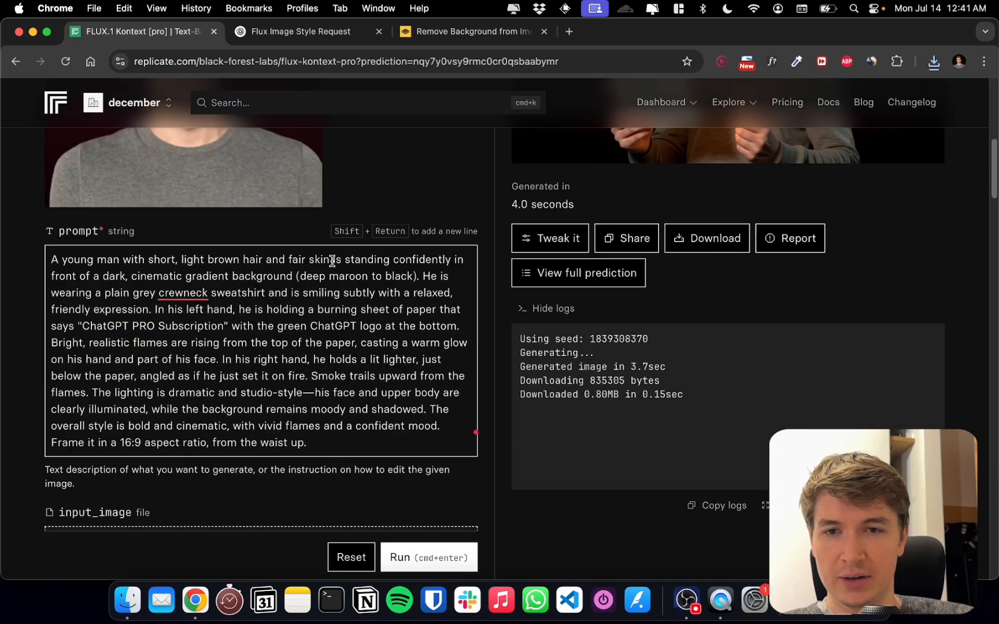
pyautogui.scroll(-1, 405, 289)
pyautogui.click(104, 352)
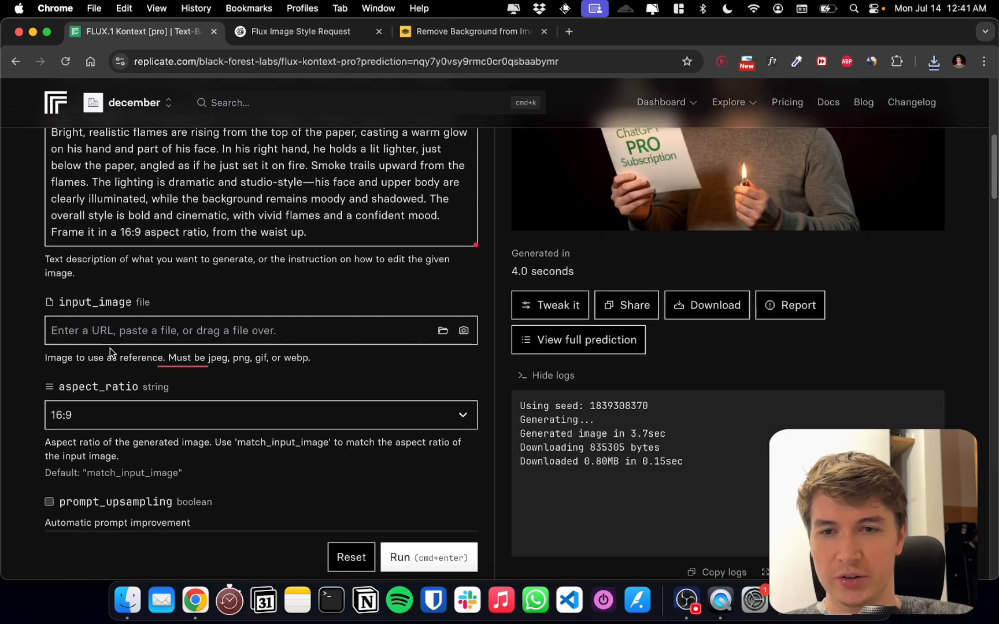
pyautogui.moveTo(751, 538); pyautogui.dragTo(292, 335)
# Generate a new image from the background-free portrait with the same prompt and view the output
pyautogui.scroll(3, 283, 332)
pyautogui.click(345, 355)
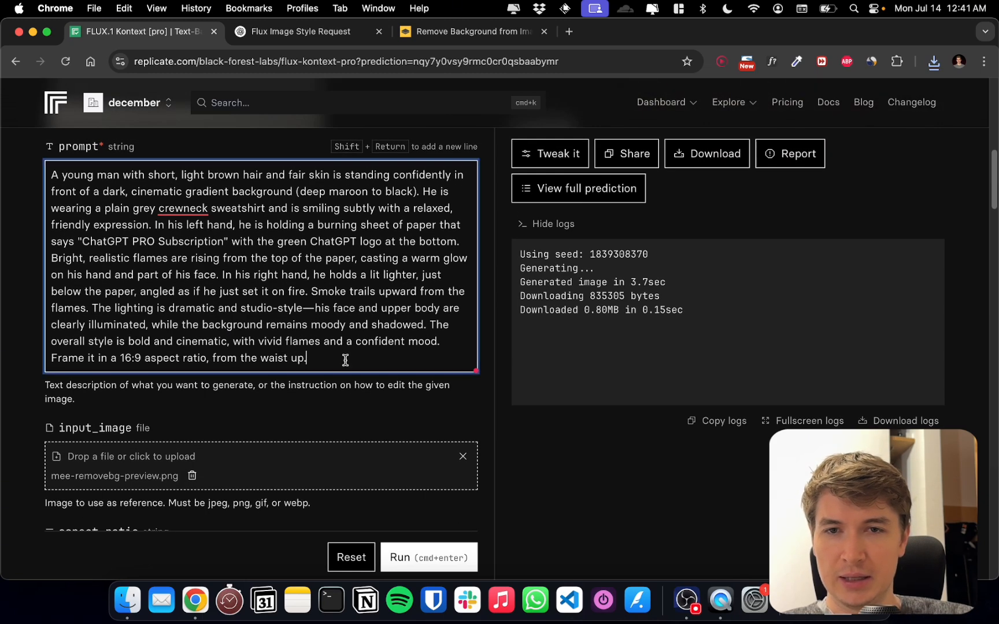
pyautogui.scroll(3, 349, 357)
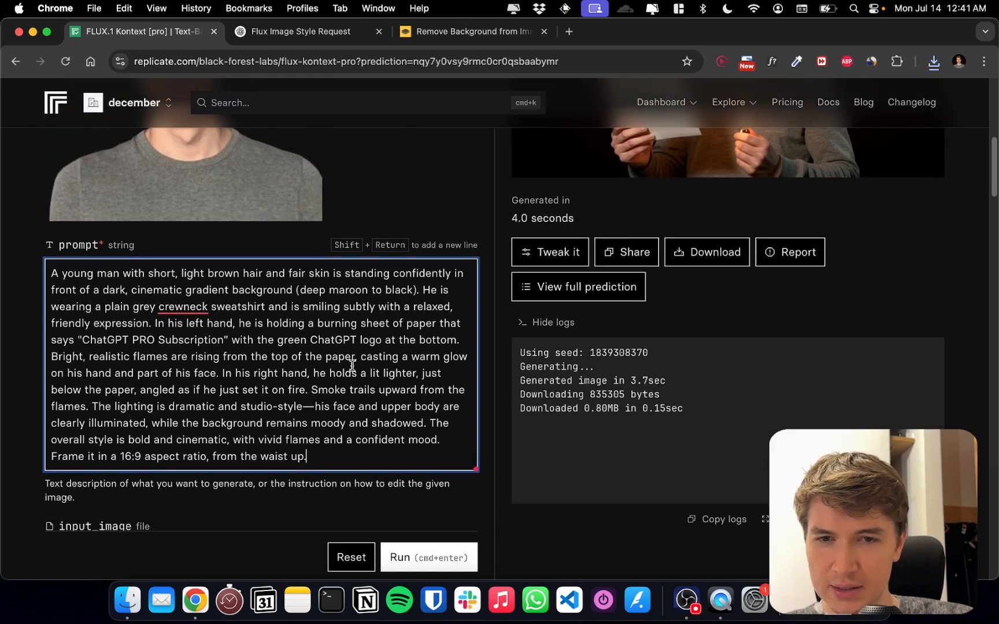
pyautogui.click(406, 540)
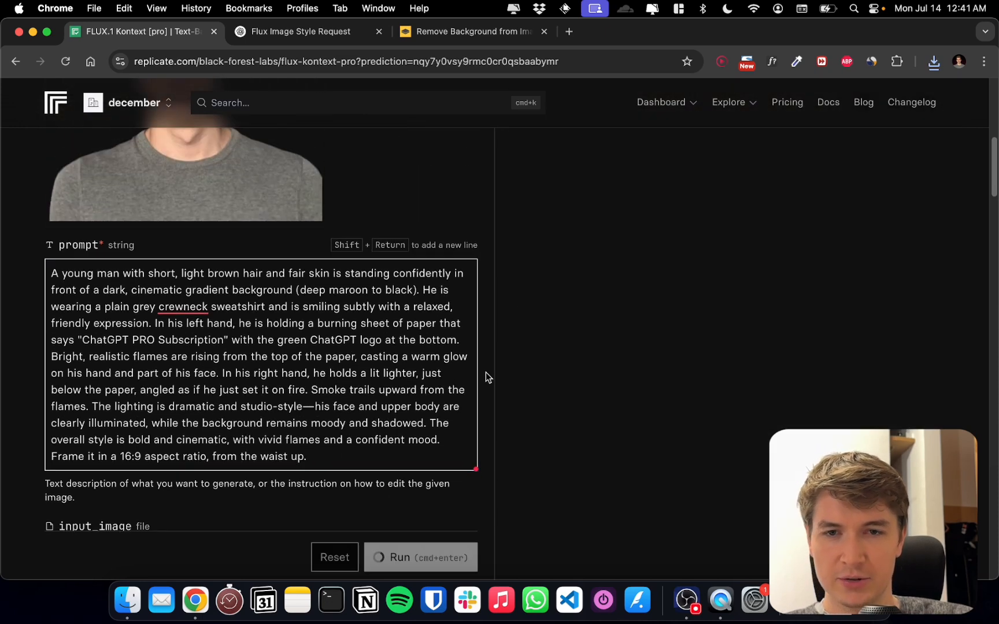
pyautogui.click(382, 453)
pyautogui.scroll(5, 415, 410)
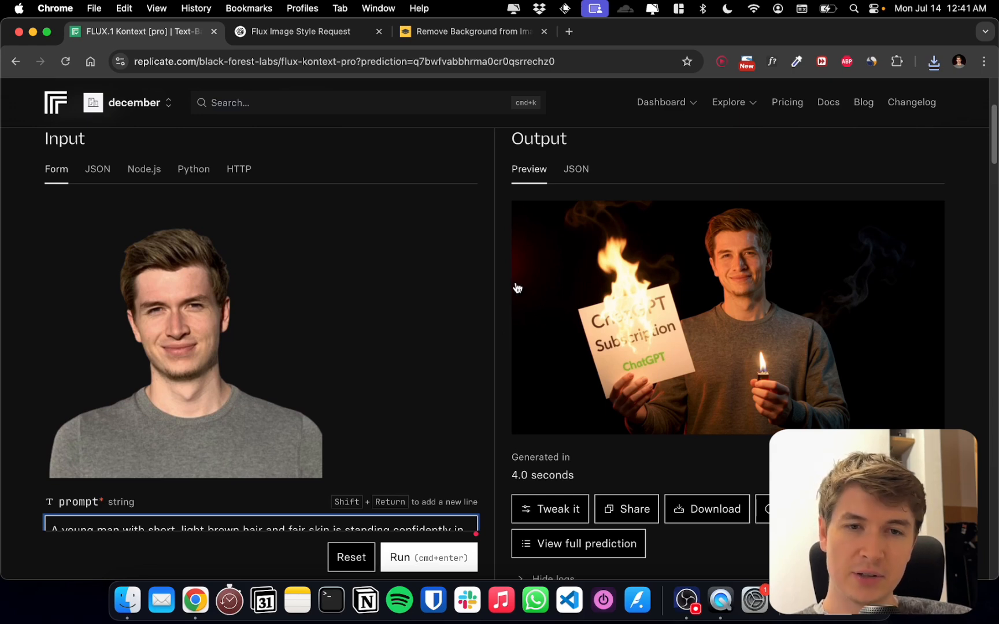
# Replace the Replicate prompt with ChatGPT's original Flux prompt describing the bearded man with a mohawk hairstyle
pyautogui.scroll(-5, 501, 289)
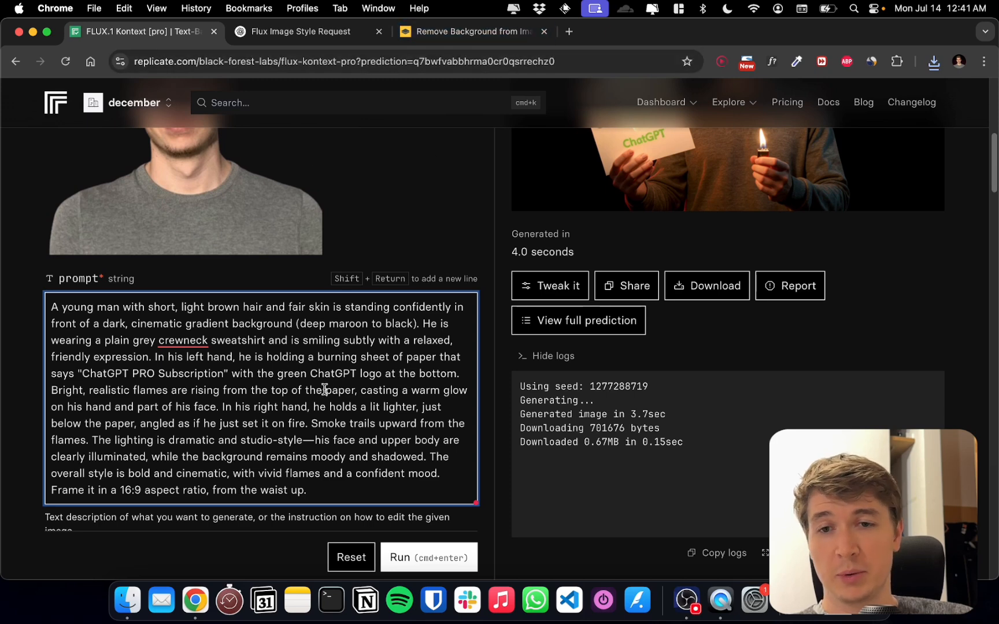
pyautogui.click(300, 31)
pyautogui.scroll(-10, 415, 259)
pyautogui.scroll(2, 415, 258)
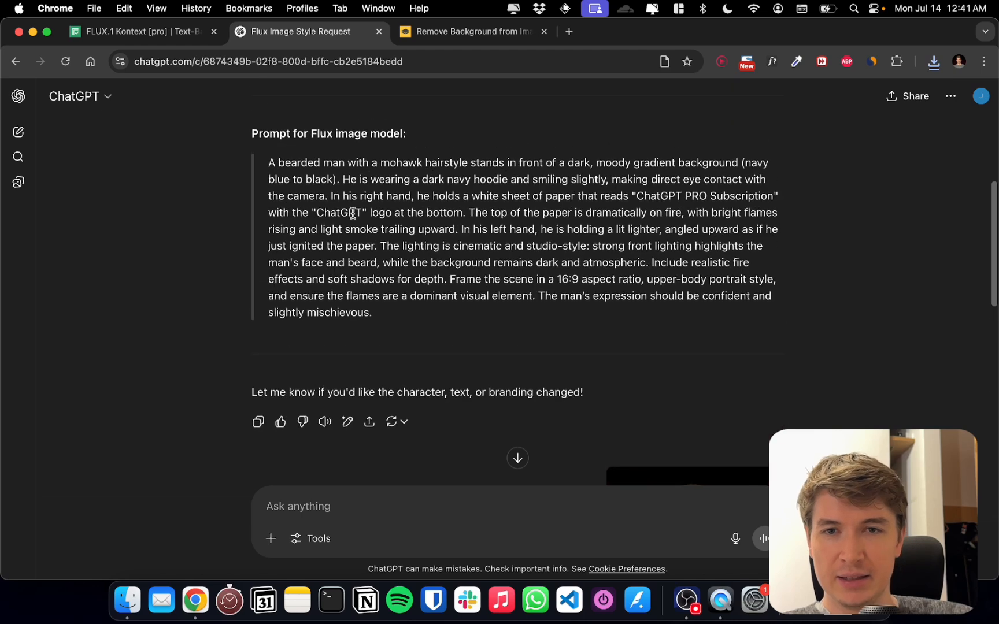
pyautogui.moveTo(277, 163)
pyautogui.mouseDown()
pyautogui.moveTo(398, 316)
pyautogui.moveTo(266, 160)
pyautogui.mouseUp()
pyautogui.press('super+c')
pyautogui.press('super+1')
pyautogui.click(237, 446)
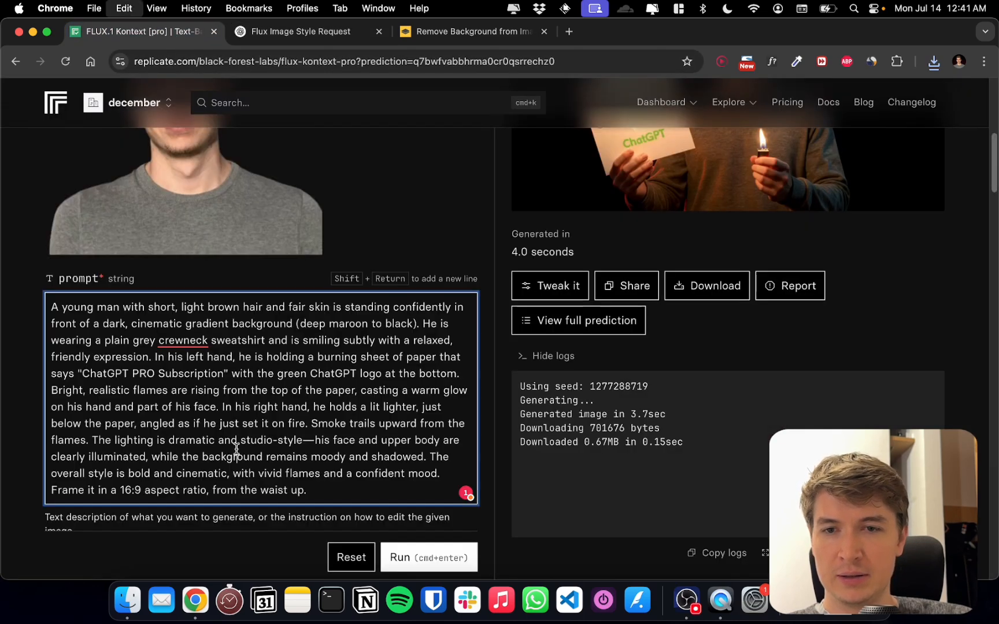
pyautogui.press('super+a')
pyautogui.press('super+v')
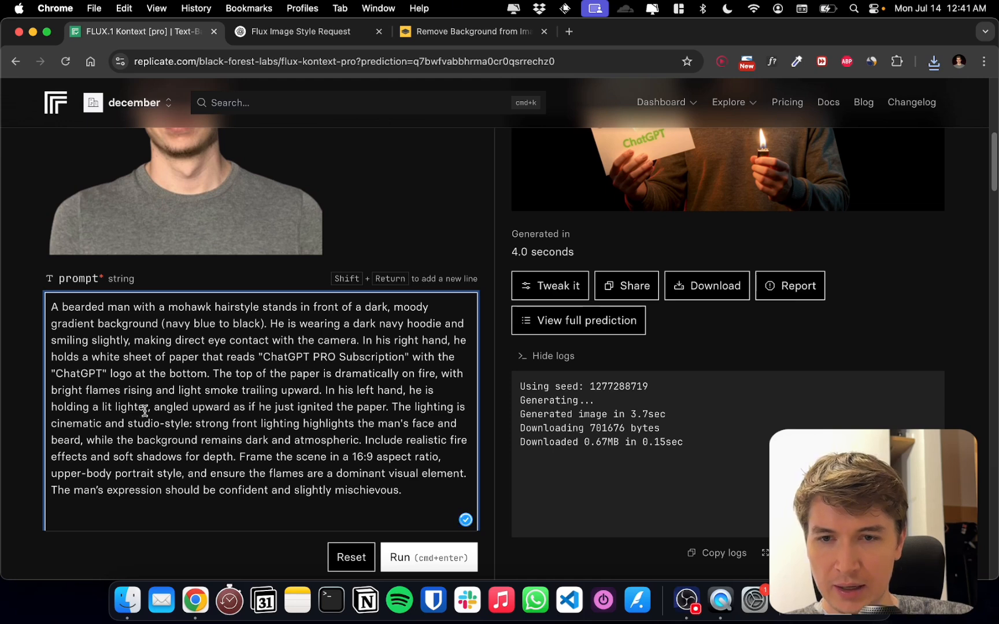
# Delete "bearded" and "with a mohawk hairstyle" from the prompt so that it begins "A man stands in front of"
pyautogui.doubleClick(107, 308)
pyautogui.press('BackSpace')
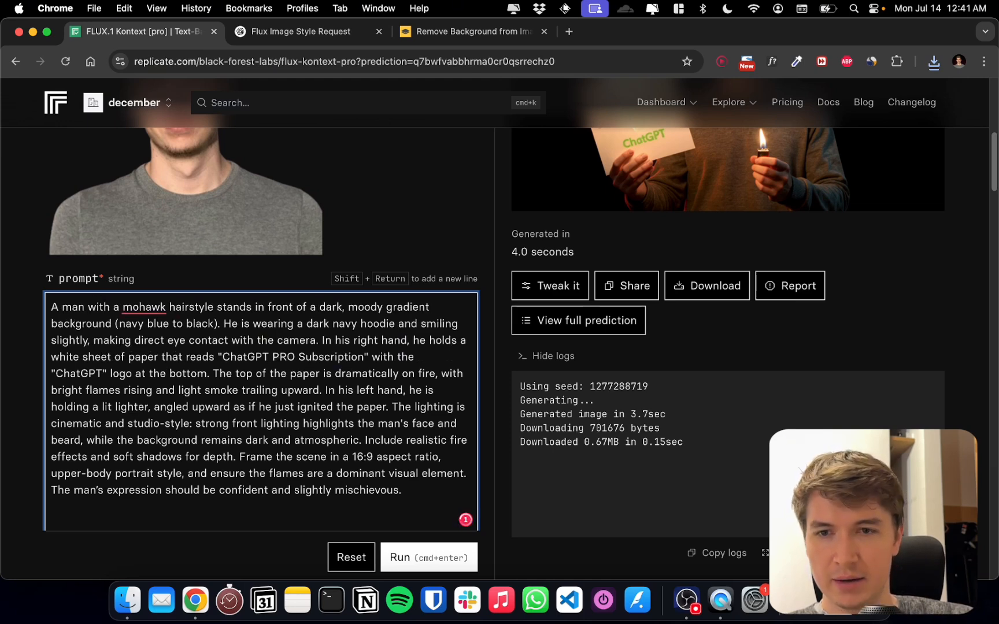
pyautogui.click(217, 307)
pyautogui.hotkey('alt', 'BackSpace')
pyautogui.hotkey('alt', 'BackSpace')
pyautogui.hotkey('alt', 'BackSpace')
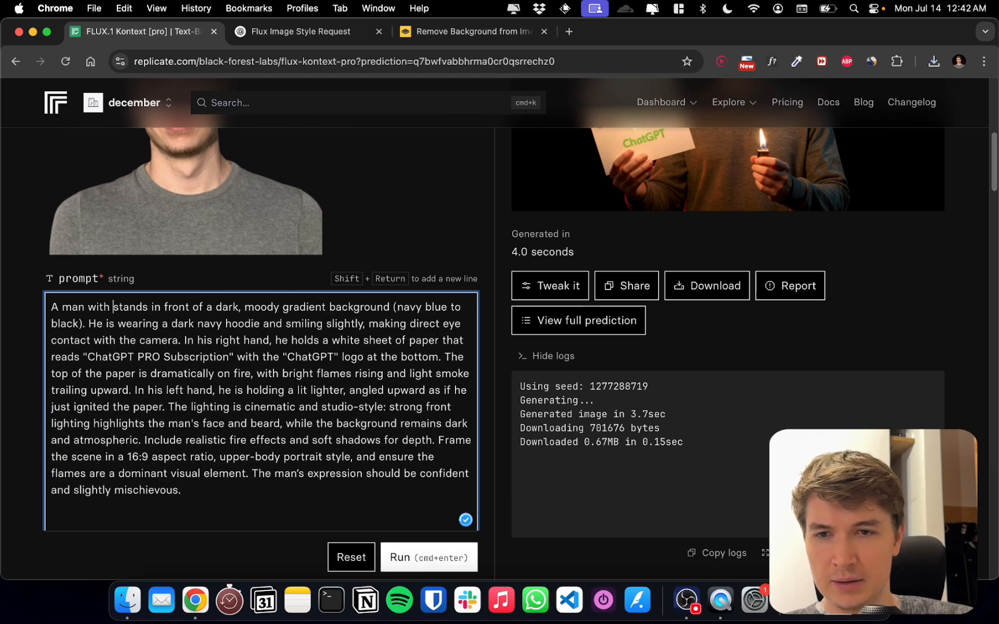
pyautogui.hotkey('alt', 'BackSpace')
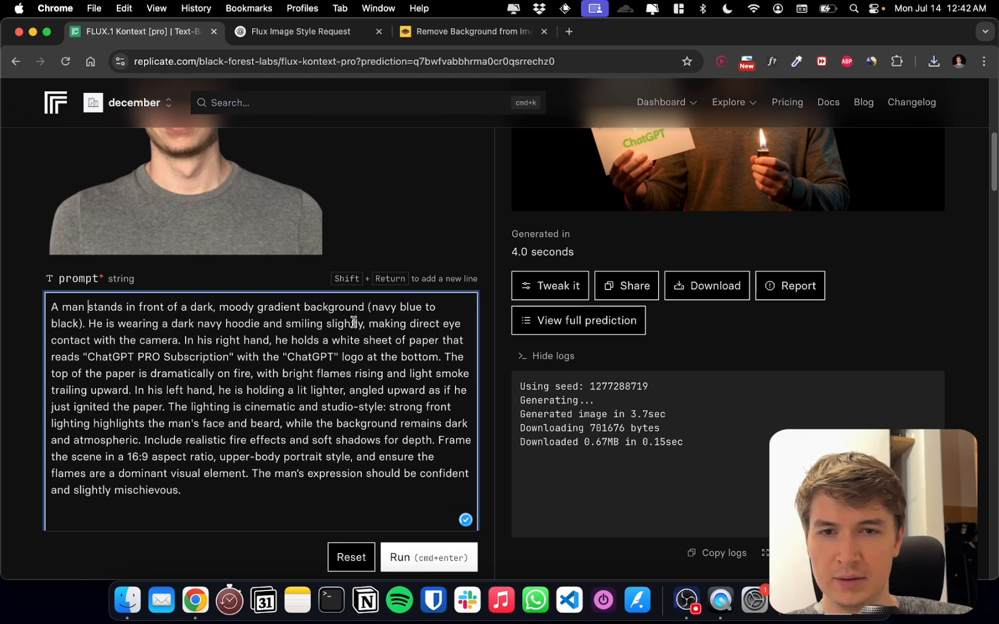
# Run the model with the shortened original prompt and compare the generated image with the prompt text
pyautogui.scroll(3, 374, 347)
pyautogui.scroll(-4, 376, 358)
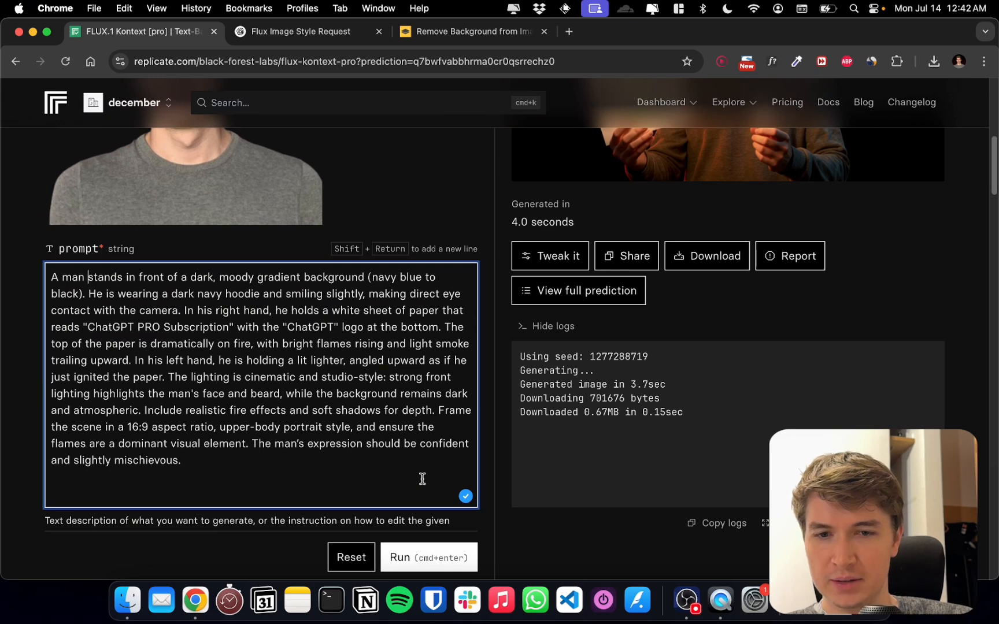
pyautogui.click(418, 541)
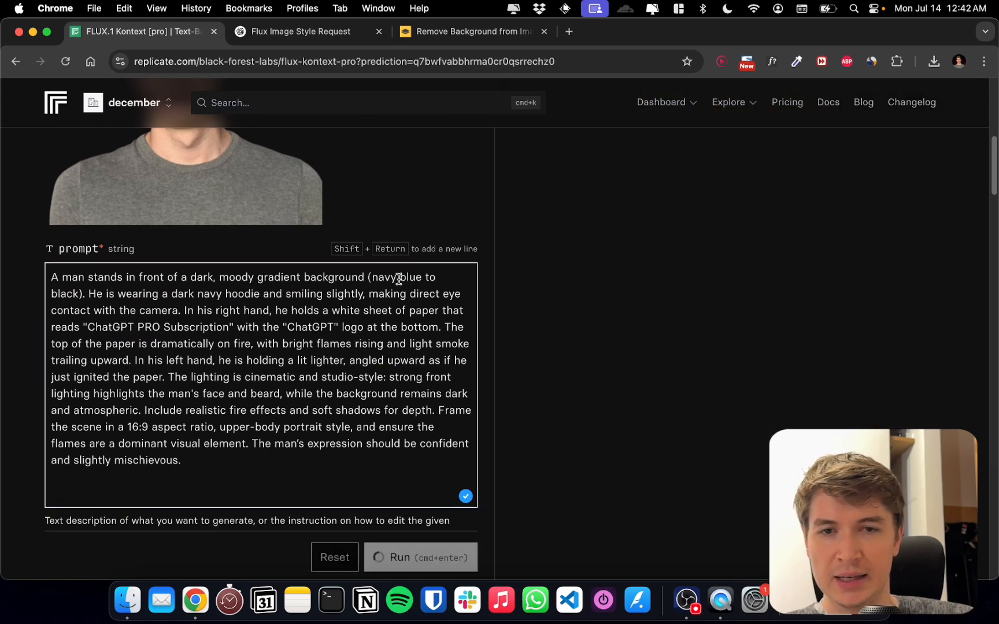
pyautogui.moveTo(372, 277); pyautogui.dragTo(419, 290)
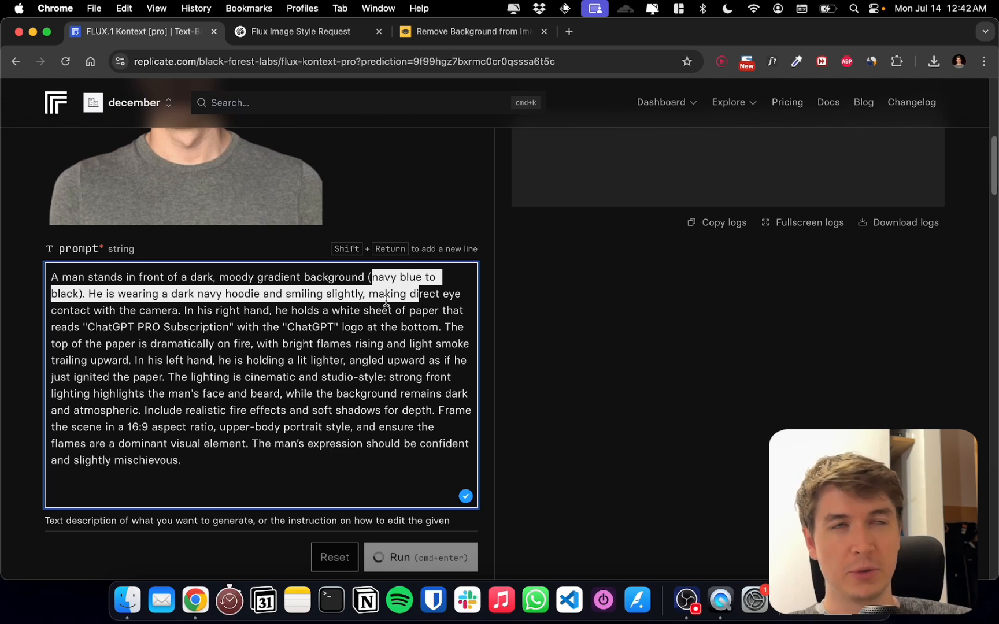
pyautogui.click(381, 327)
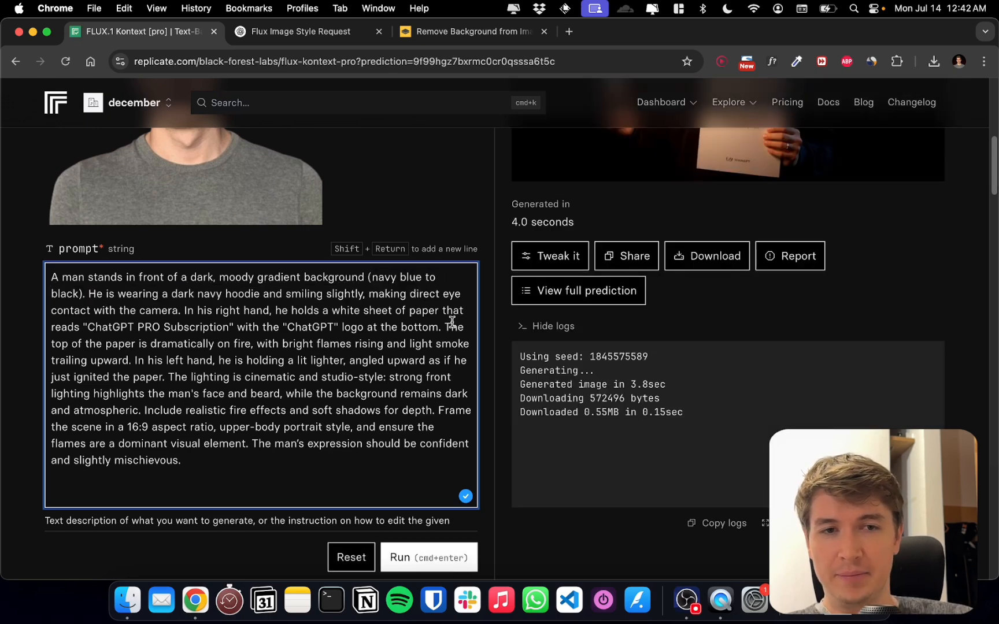
pyautogui.scroll(3, 454, 318)
pyautogui.scroll(5, 468, 316)
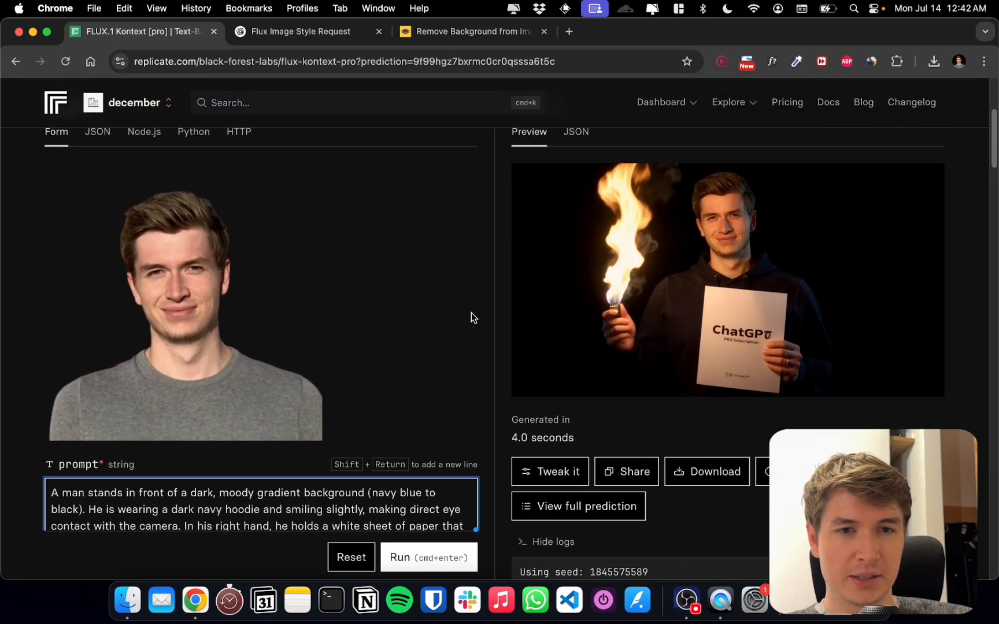
pyautogui.scroll(-1, 470, 313)
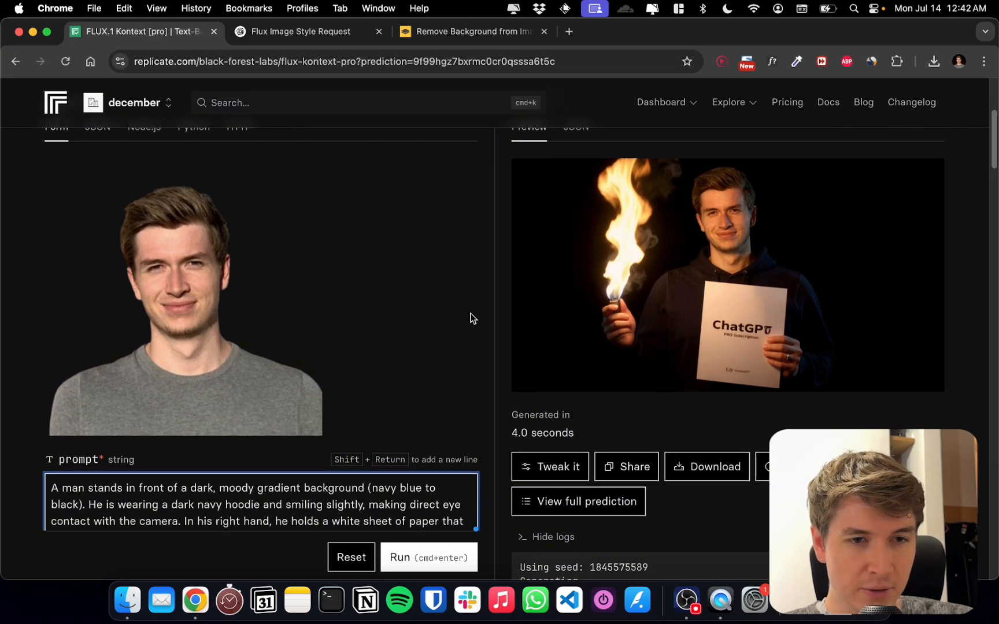
pyautogui.scroll(-3, 470, 318)
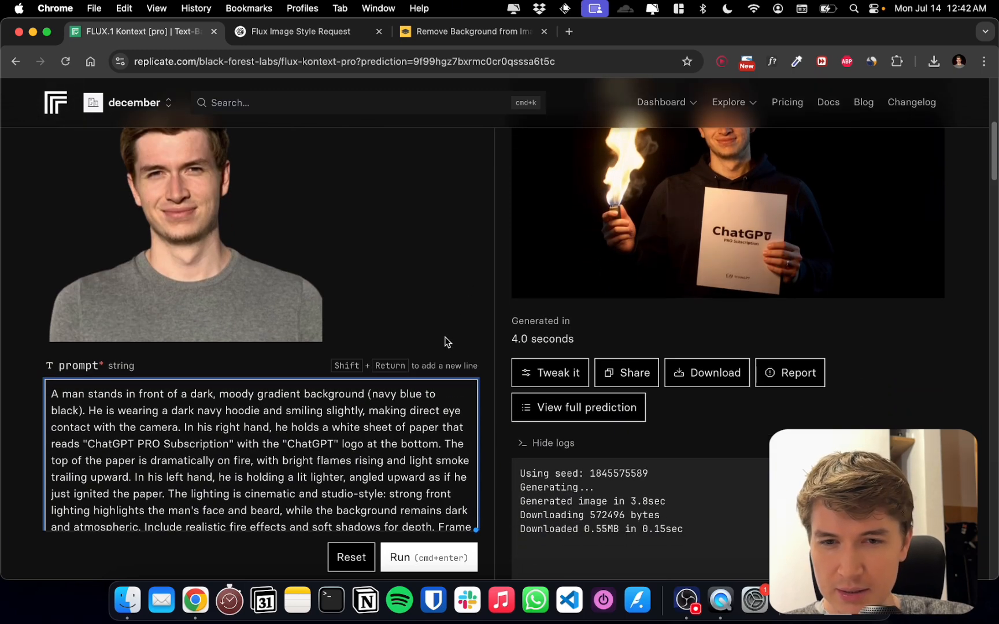
# Generate another image with the same shortened prompt and bring the new output into view
pyautogui.click(425, 552)
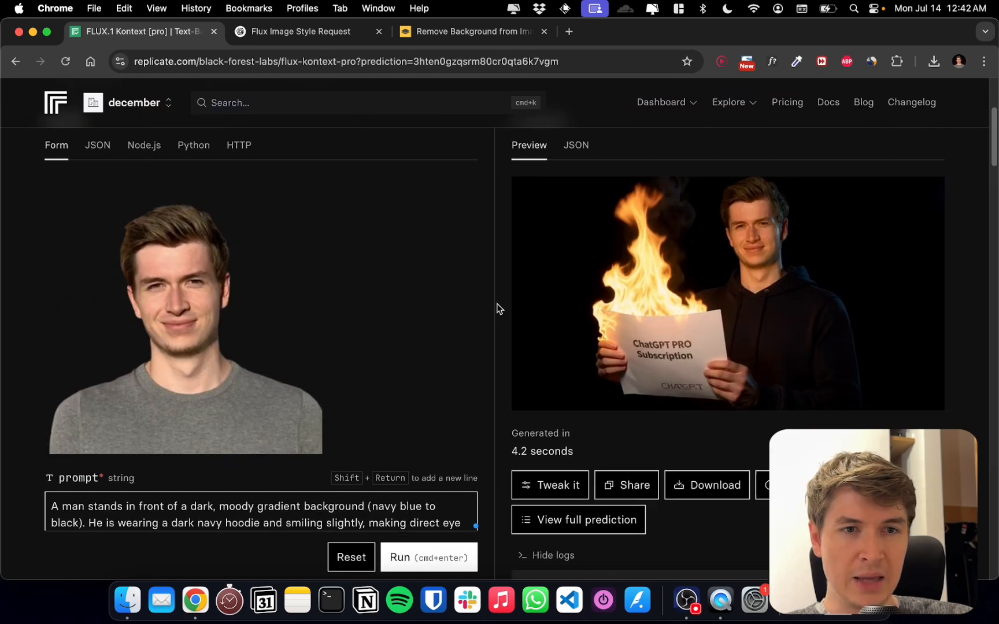
pyautogui.scroll(-3, 424, 295)
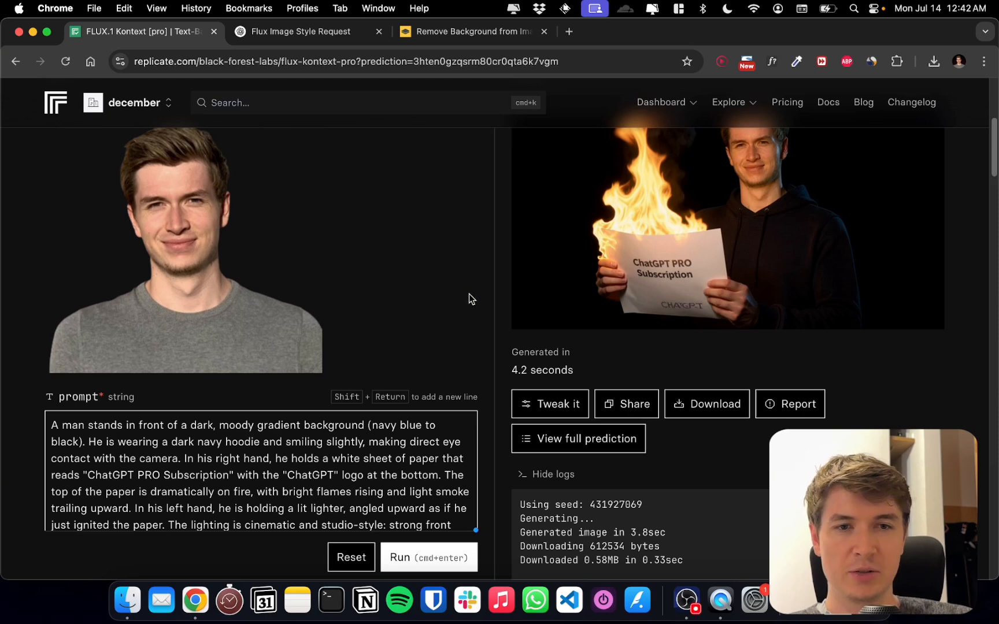
pyautogui.scroll(1, 745, 268)
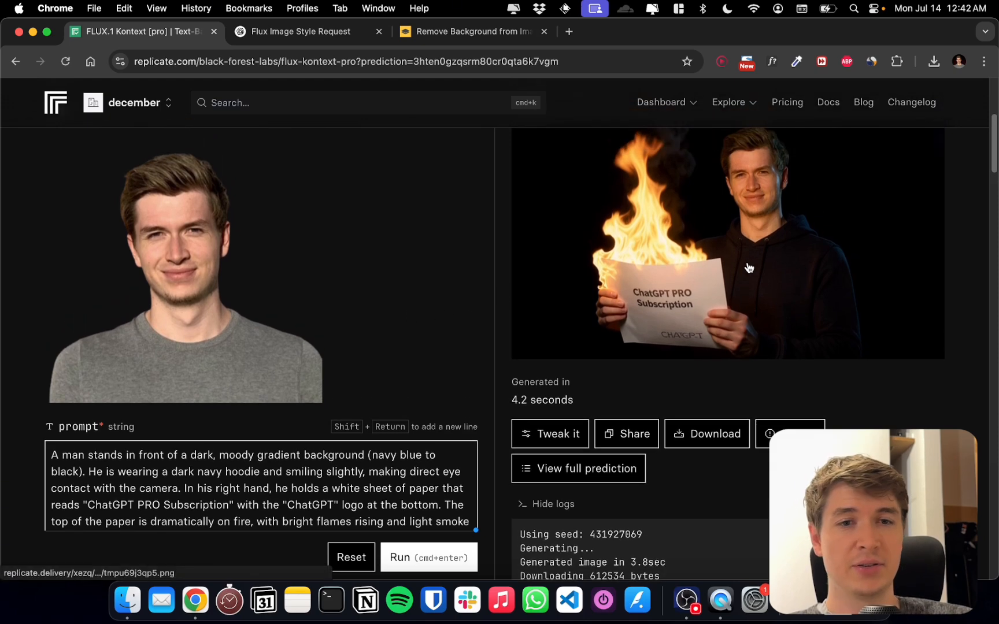
pyautogui.scroll(5, 748, 268)
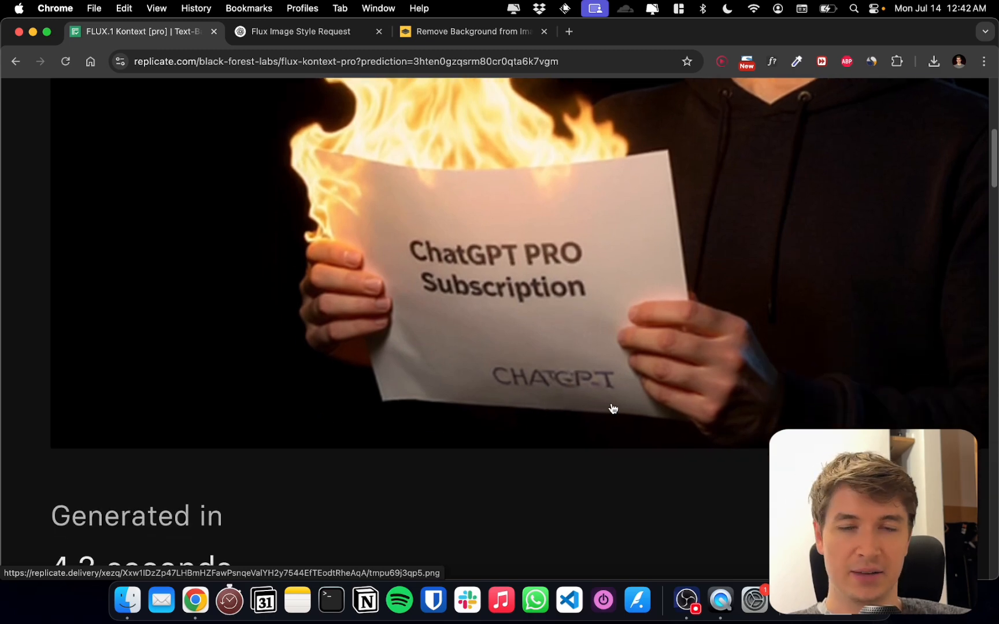
# Examine the generated image up close, checking the paper's lettering, the flames and the man's face, and compare it with the prompt
pyautogui.scroll(-5, 615, 415)
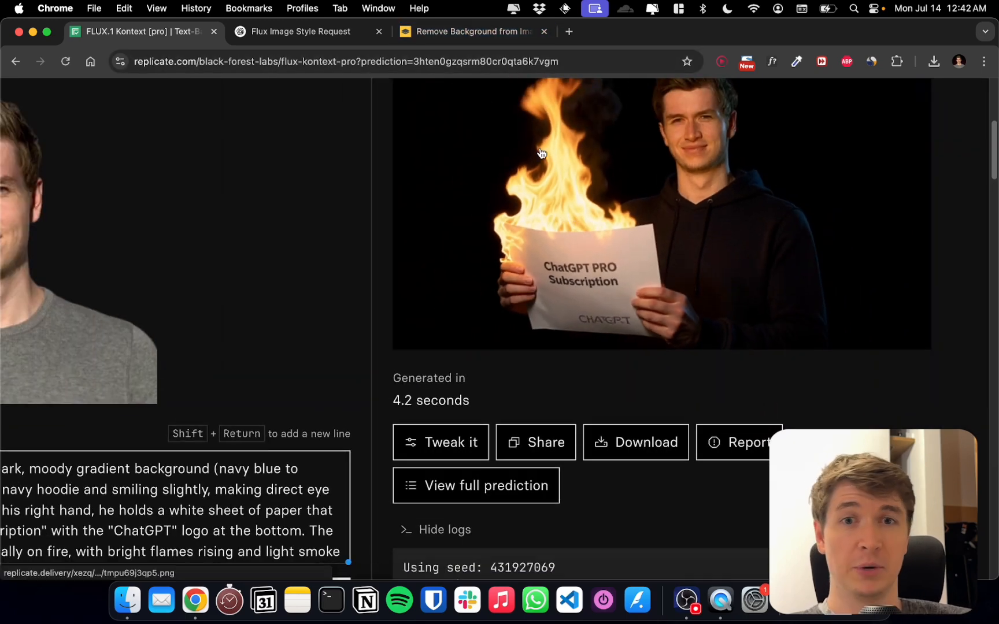
pyautogui.scroll(3, 668, 284)
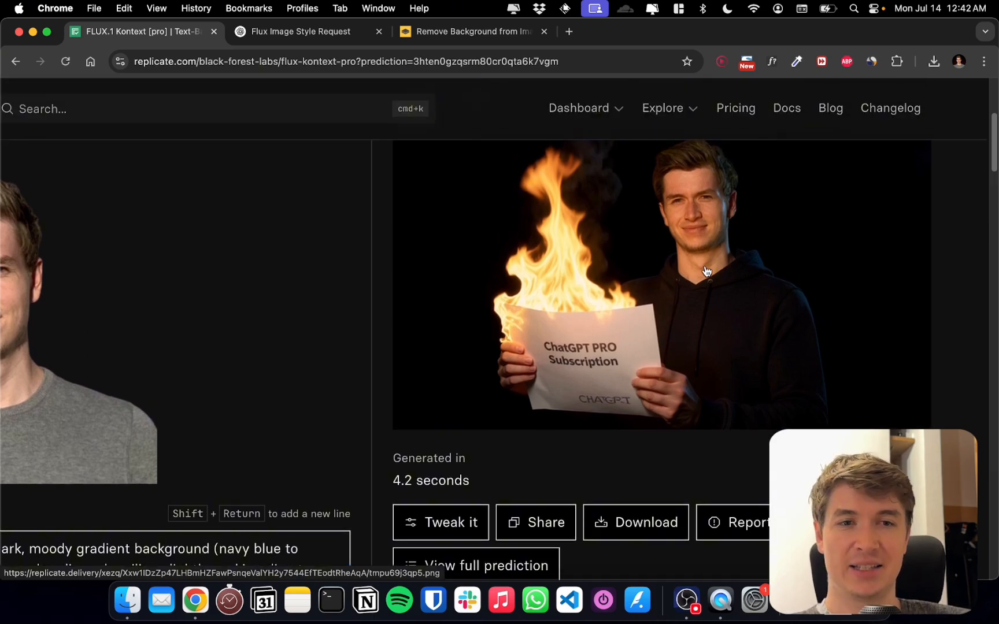
pyautogui.keyDown('ctrl'); pyautogui.scroll(3, 714, 236); pyautogui.keyUp('ctrl')
pyautogui.keyDown('ctrl'); pyautogui.scroll(2, 723, 139); pyautogui.keyUp('ctrl')
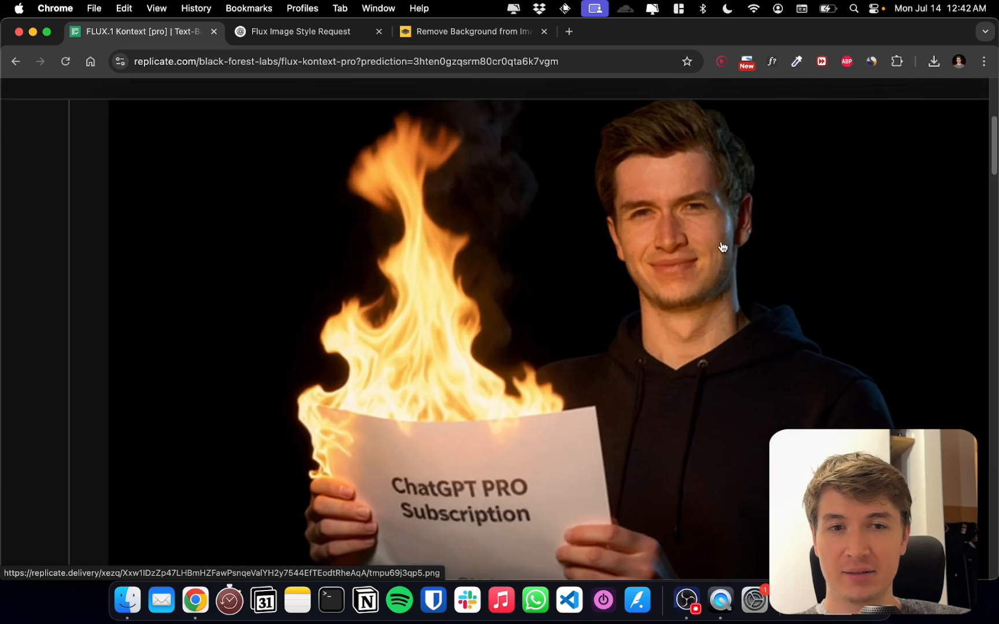
pyautogui.keyDown('ctrl'); pyautogui.scroll(-3, 722, 247); pyautogui.keyUp('ctrl')
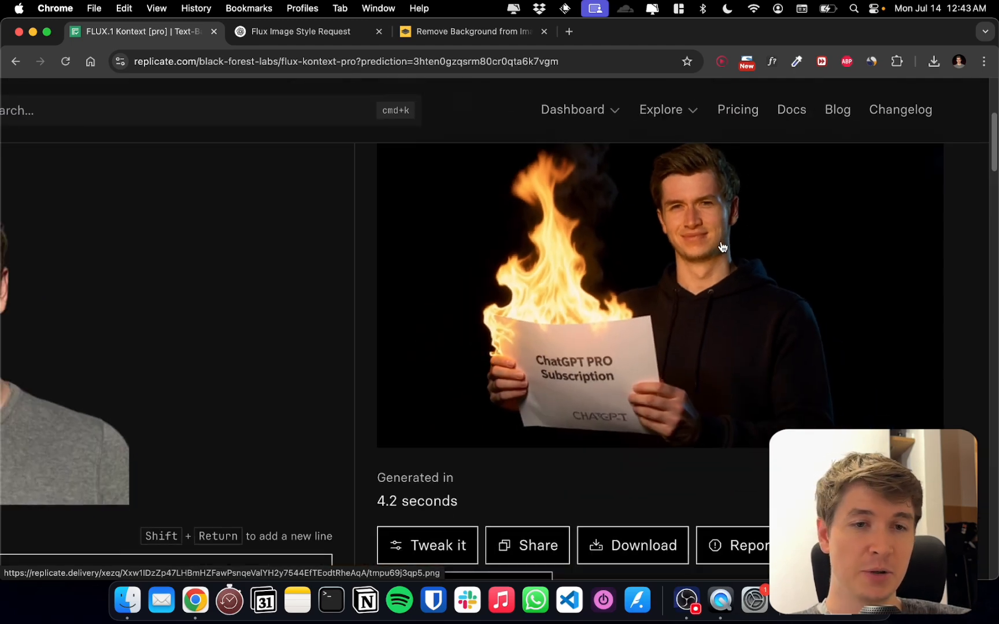
pyautogui.keyDown('ctrl'); pyautogui.scroll(-2, 722, 247); pyautogui.keyUp('ctrl')
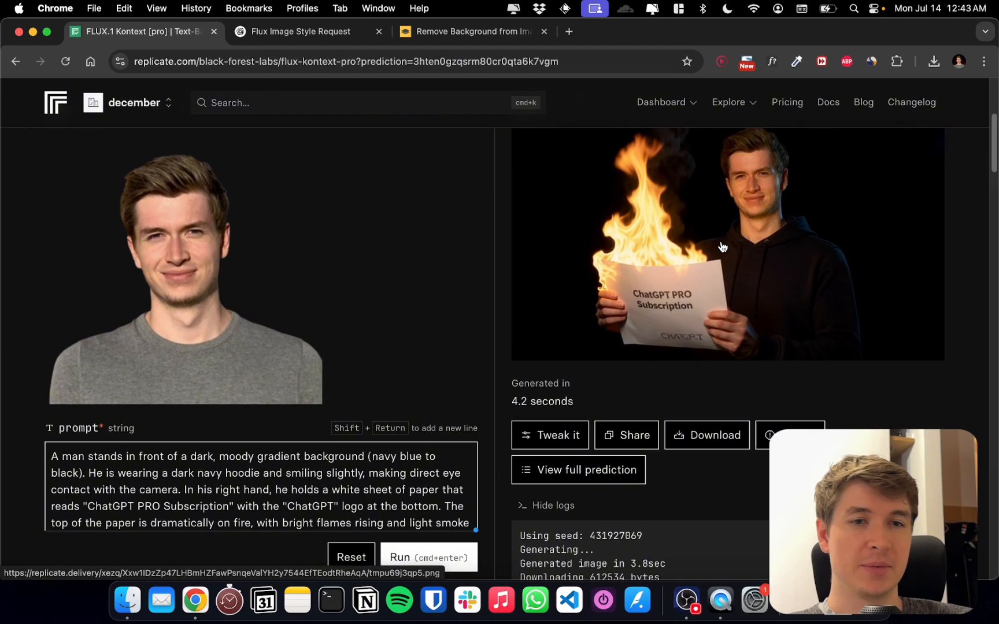
pyautogui.scroll(2, 722, 247)
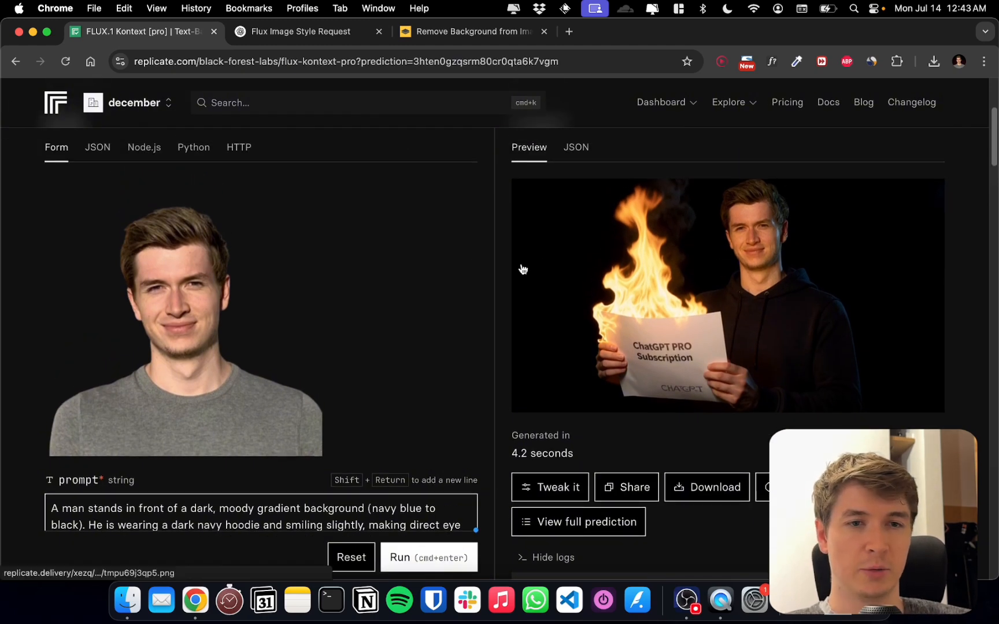
pyautogui.scroll(-3, 546, 243)
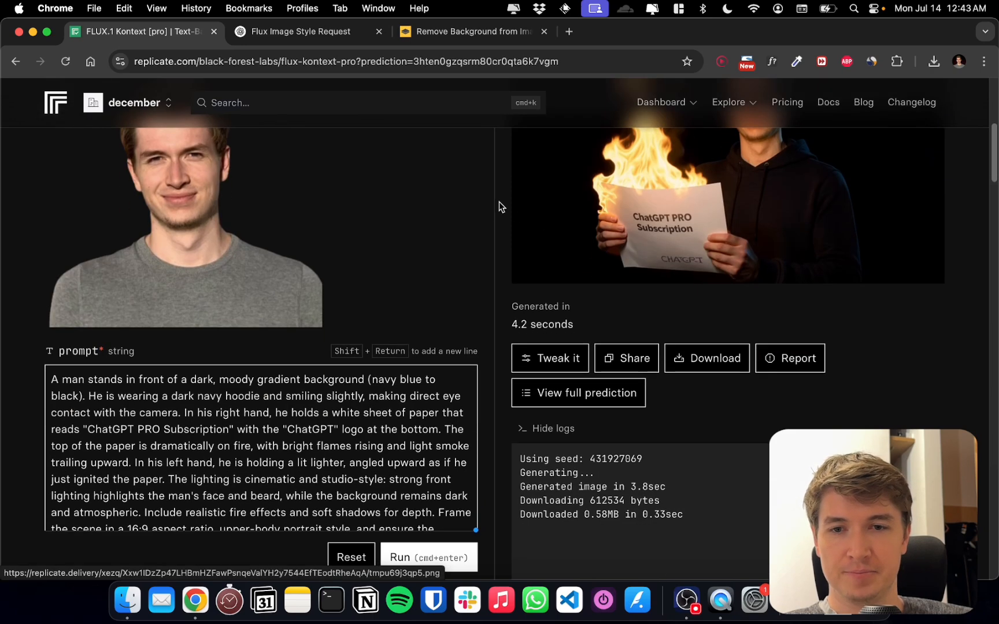
pyautogui.click(686, 599)
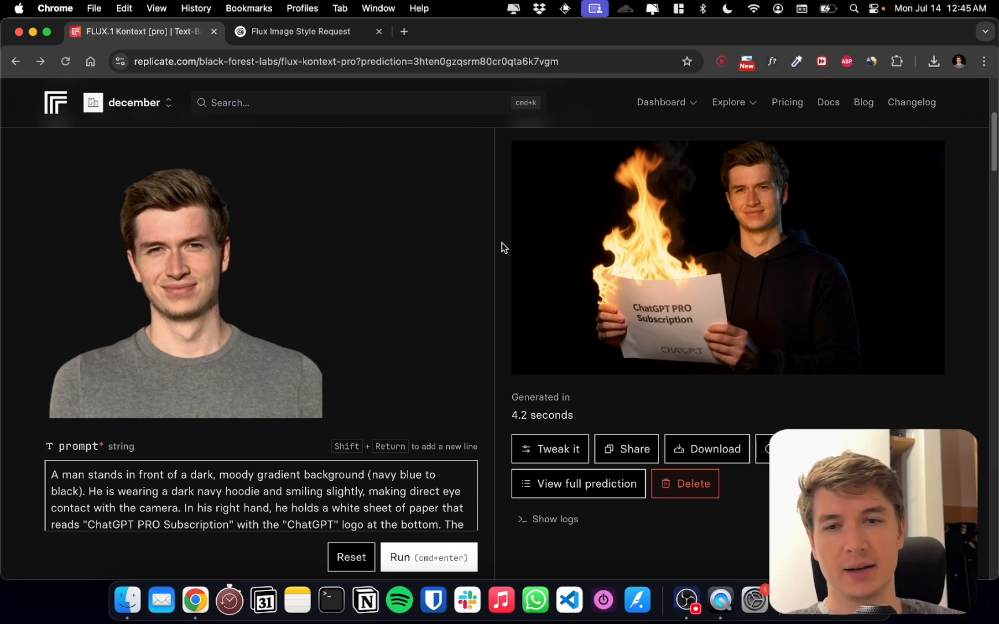
# Copy the full prompt text from Replicate and switch to the ChatGPT conversation
pyautogui.scroll(-5, 501, 247)
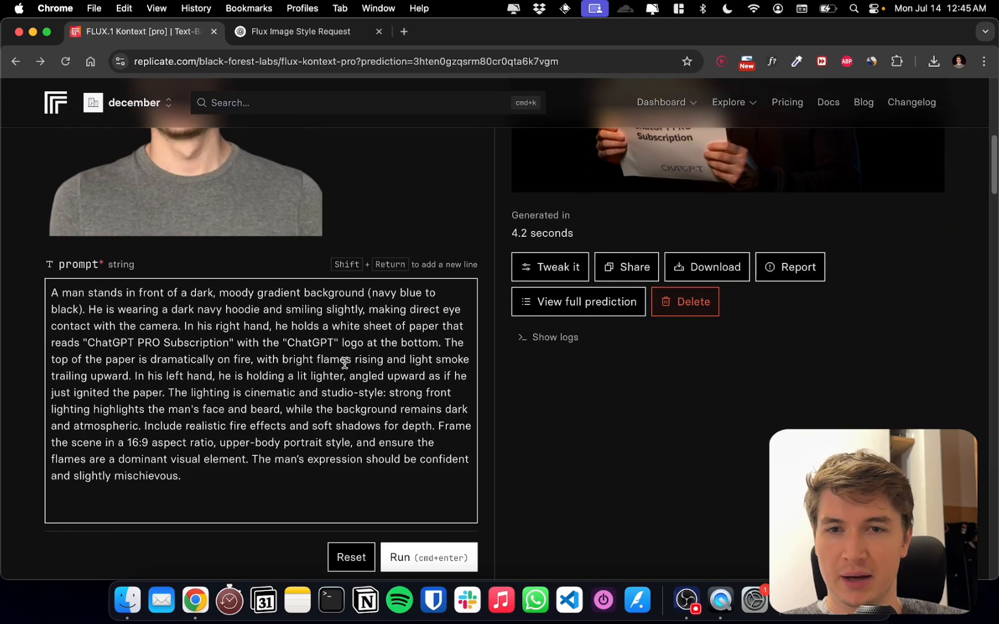
pyautogui.press('super+a')
pyautogui.press('super+c')
pyautogui.hotkey('ctrl', 'Tab')
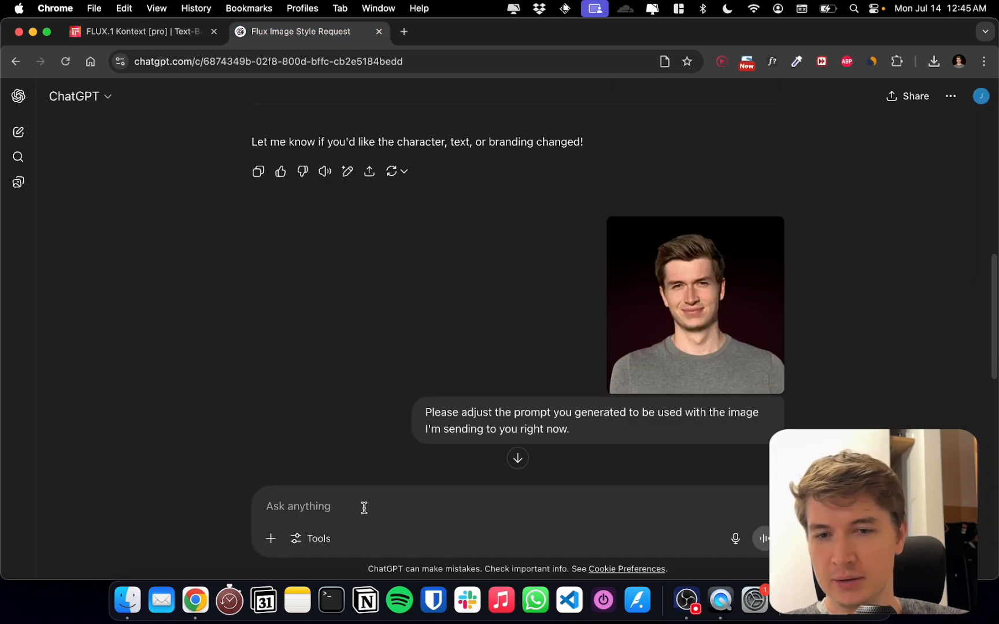
# Ask ChatGPT to adjust the copied prompt for a more colorful background that looks made by a professional designer, with more focus on blue colors
pyautogui.write('Pl')
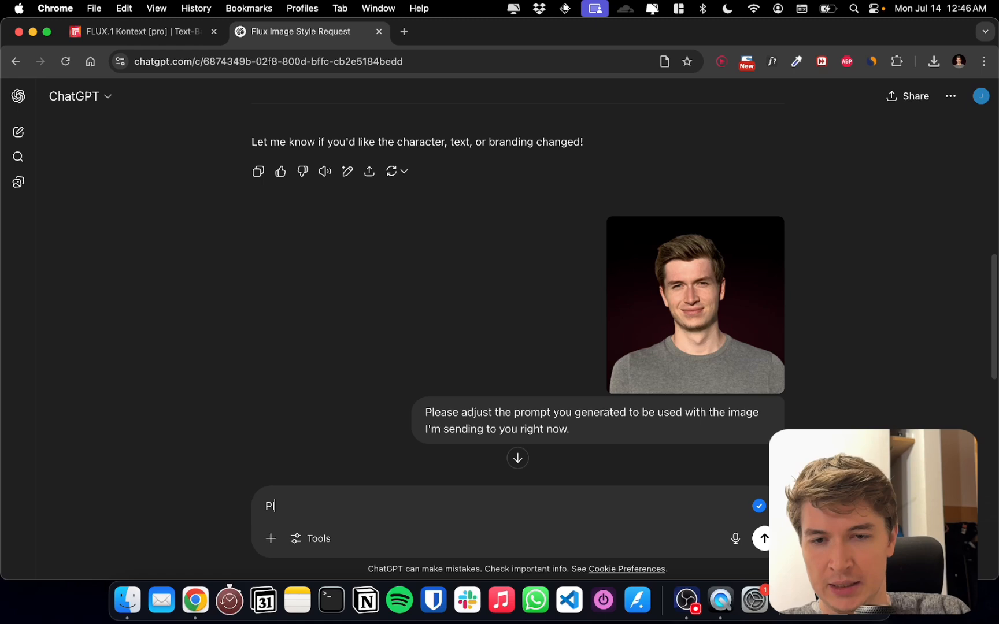
pyautogui.write('ease adjust the prompt')
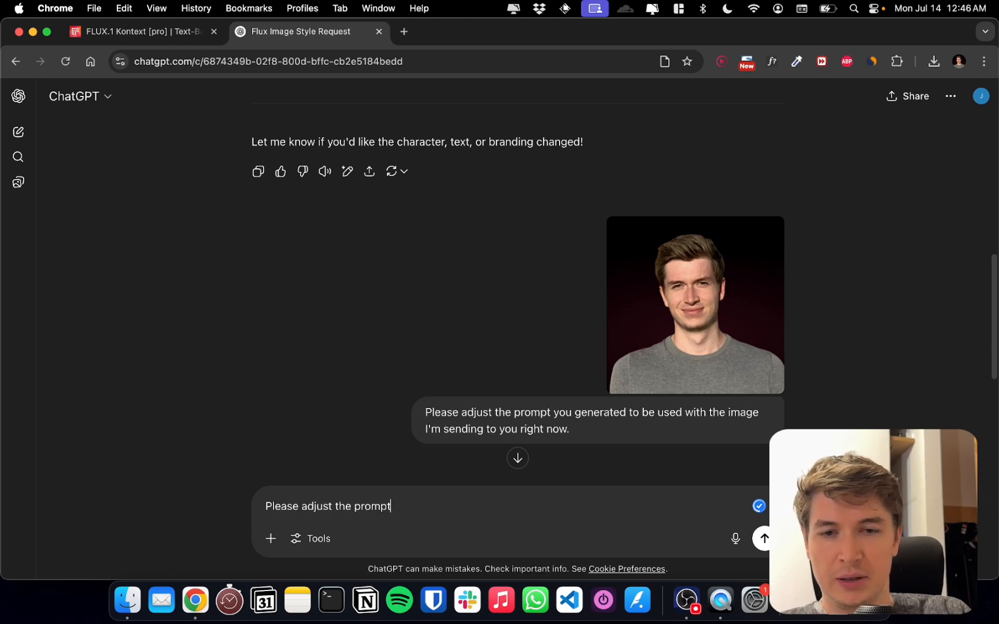
pyautogui.write(' to have a more colorfu')
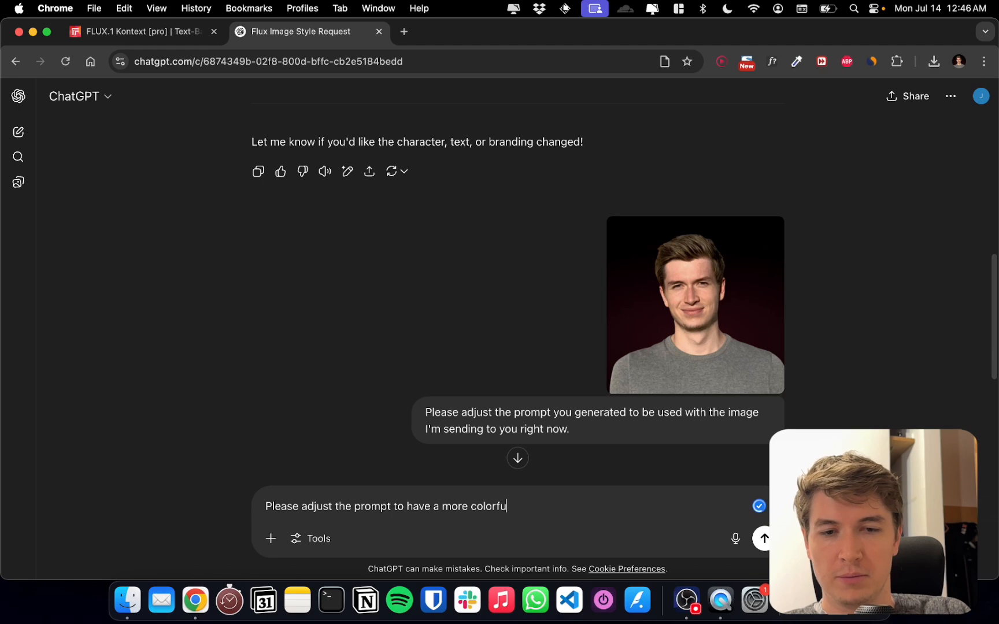
pyautogui.write('l backgor')
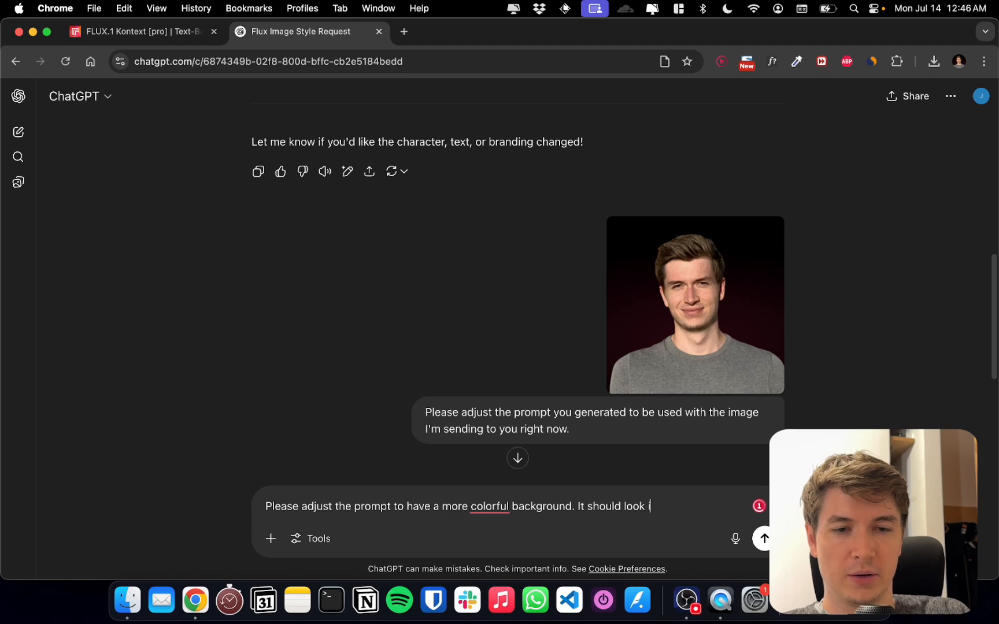
pyautogui.write('itwa')
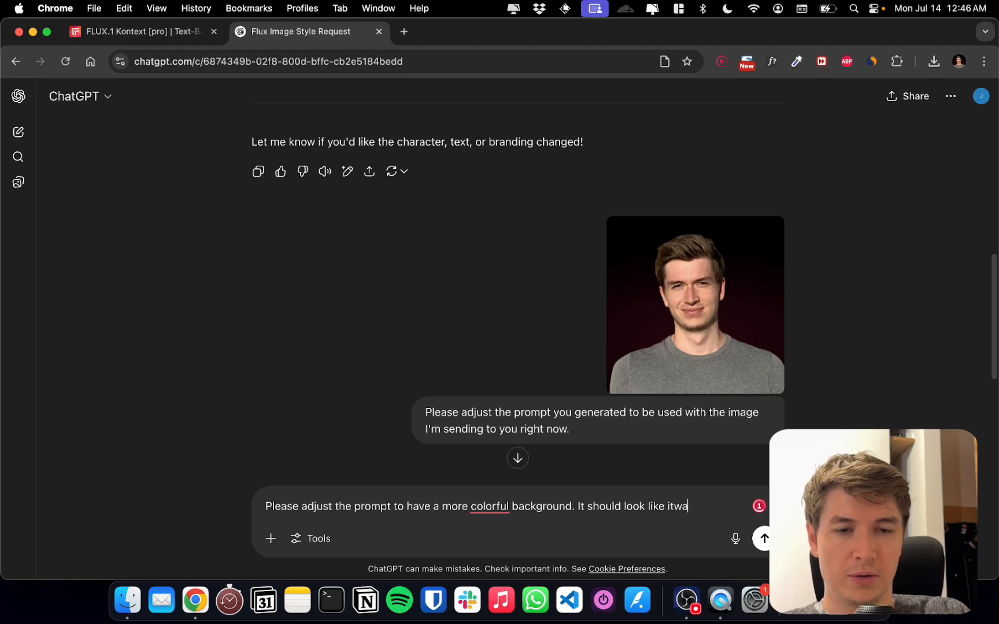
pyautogui.write('s s made by ')
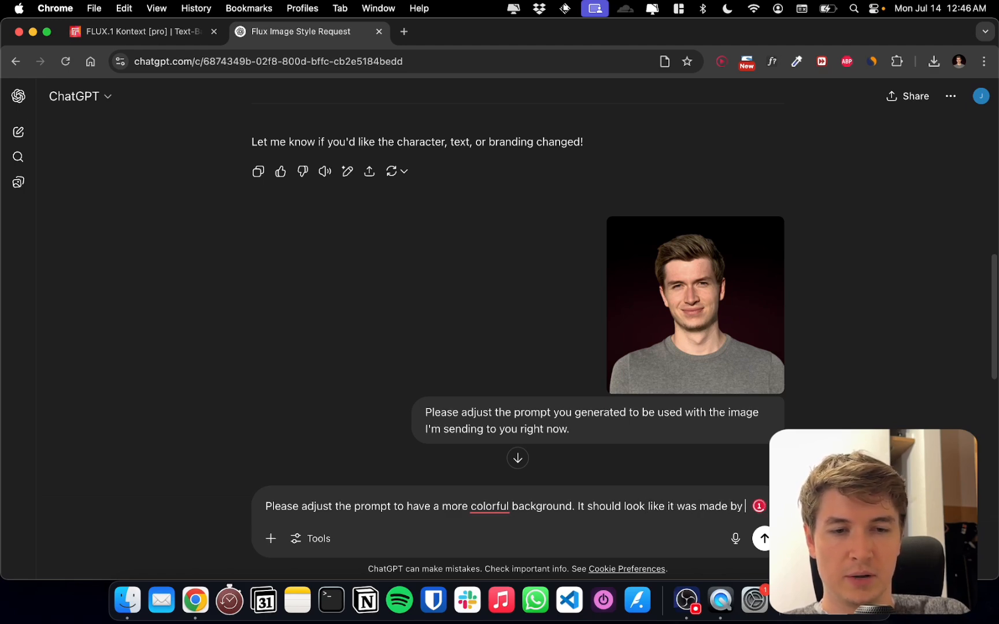
pyautogui.write('profession')
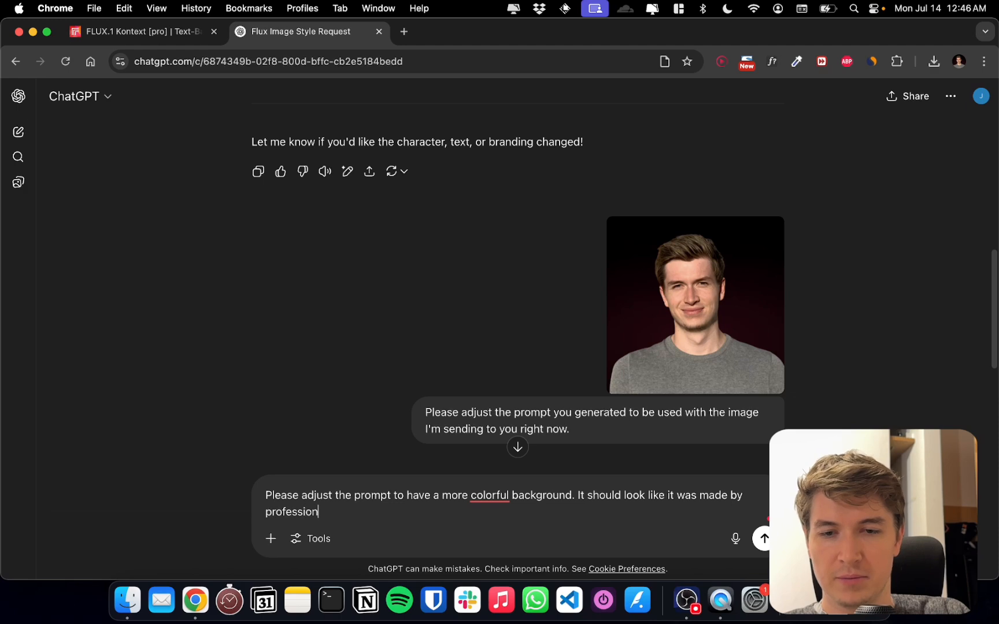
pyautogui.write('al designer.')
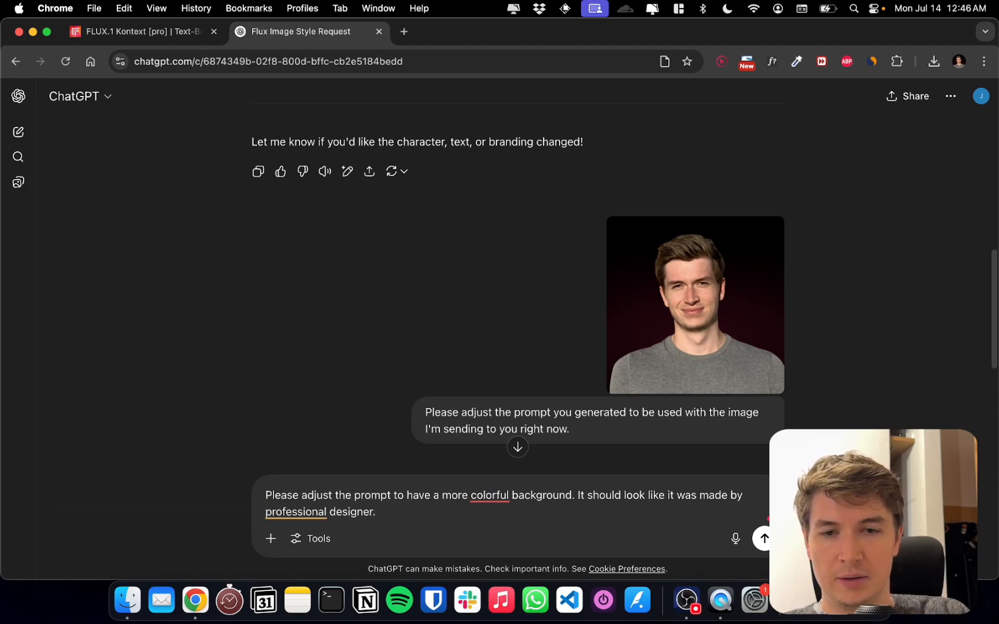
pyautogui.write(' More focus')
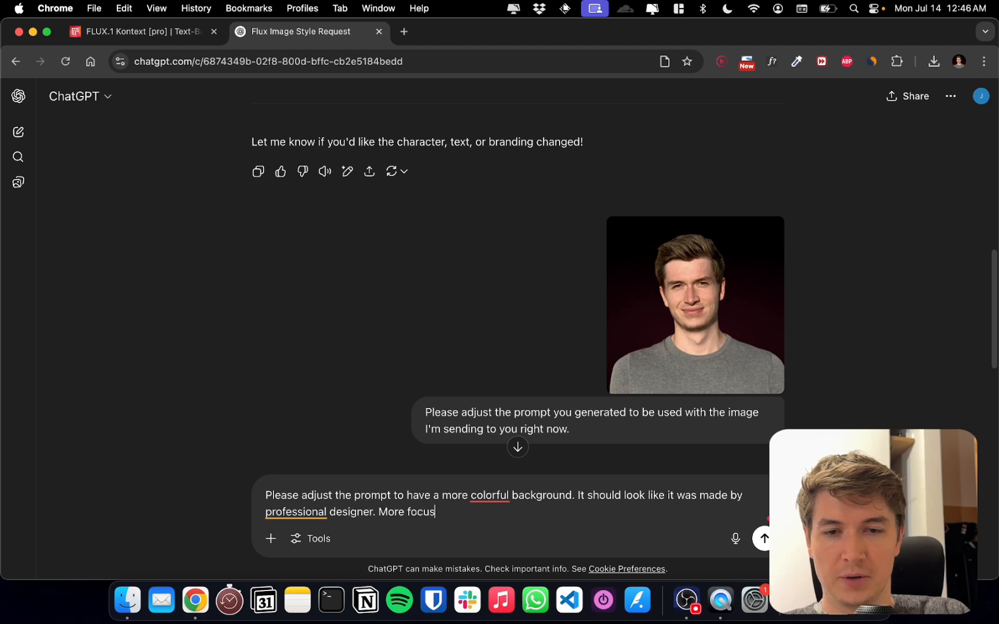
pyautogui.write(' on blue ')
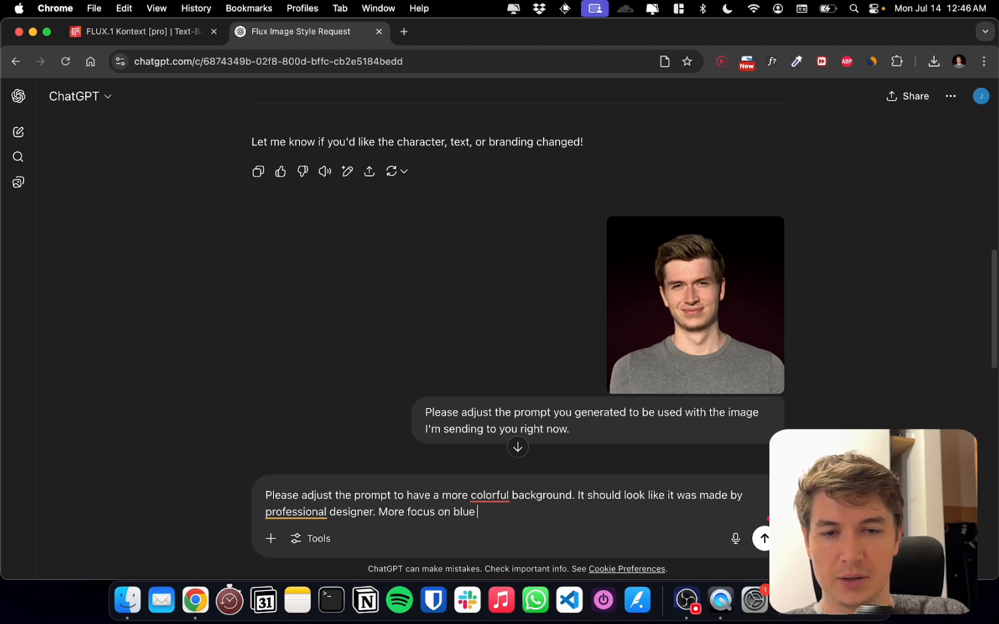
pyautogui.write('colors.')
pyautogui.press('Return')
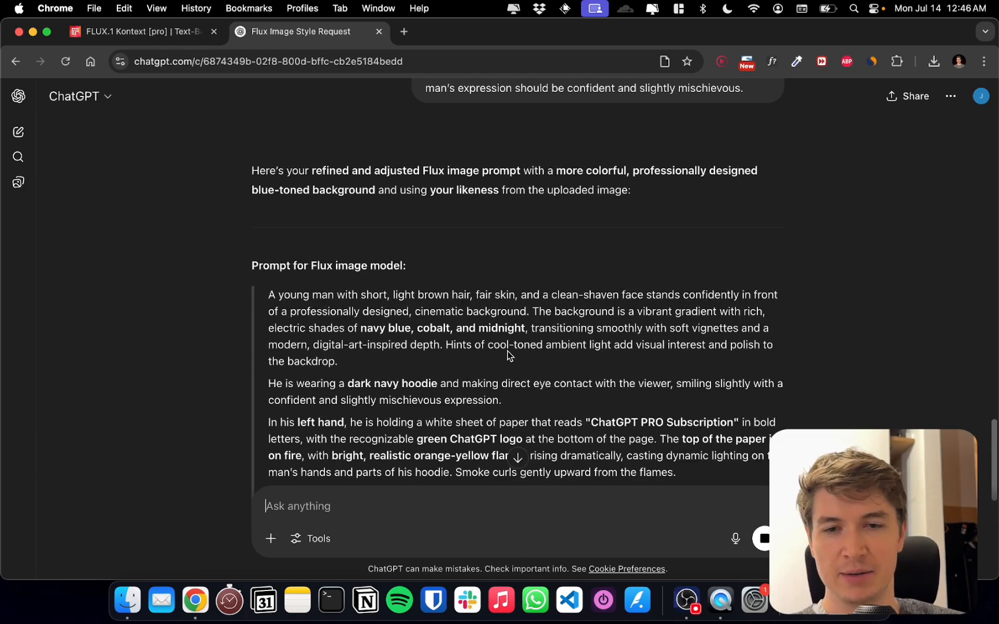
# Read through the rewritten prompt and send ChatGPT the request "Please shorten the prompt significantly"
pyautogui.scroll(-3, 508, 353)
pyautogui.scroll(-3, 509, 341)
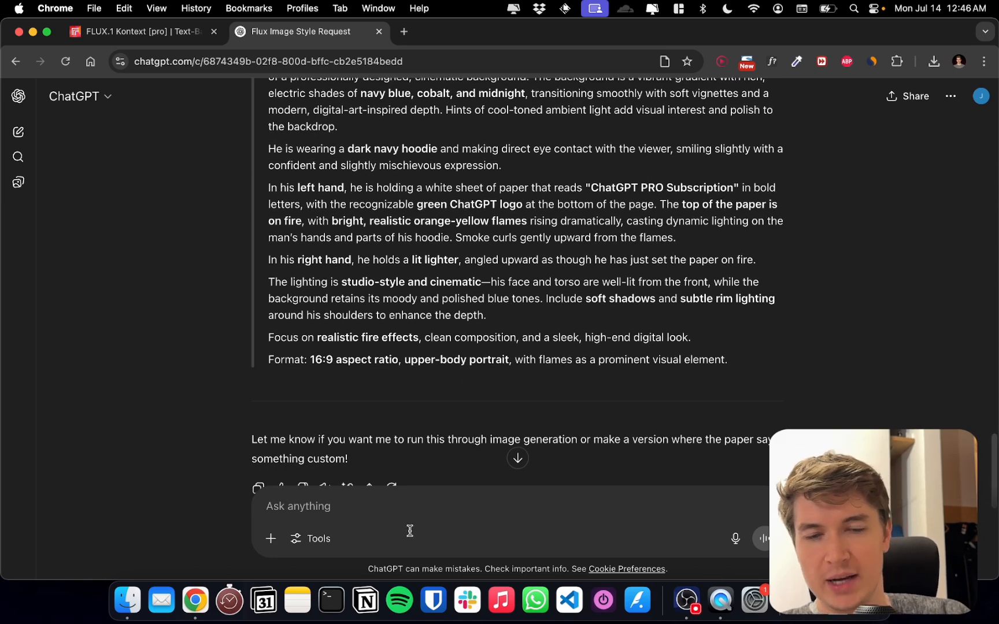
pyautogui.write('Please ')
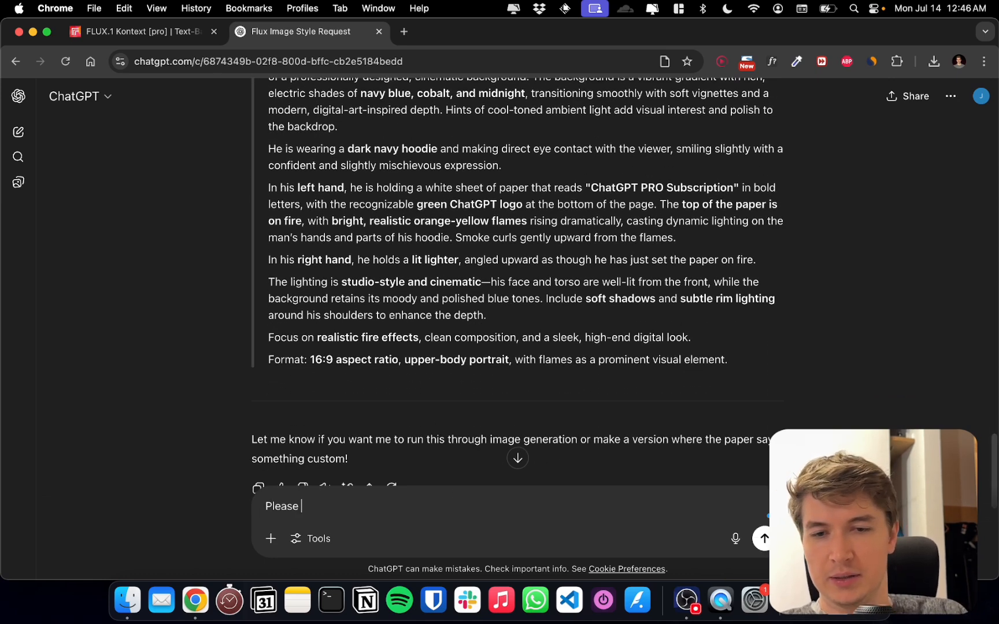
pyautogui.write('shorten the p')
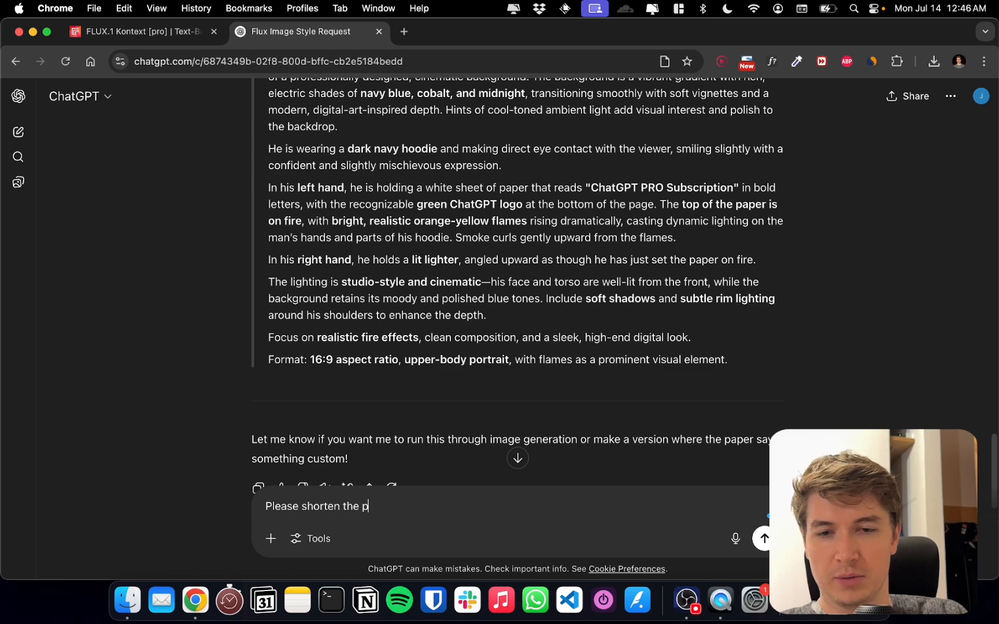
pyautogui.write('rompt signi')
pyautogui.write('ficantly')
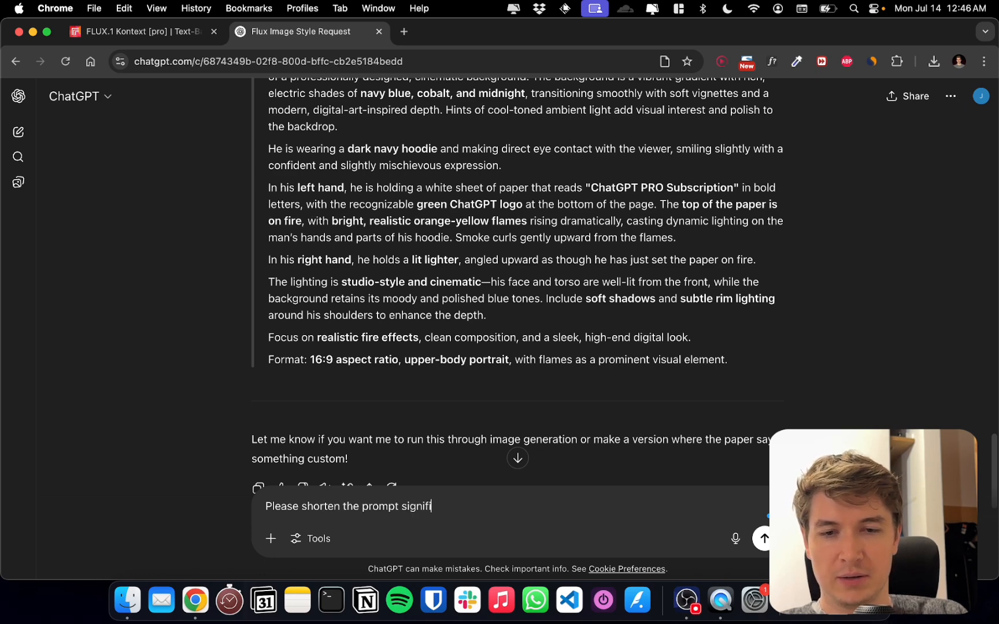
pyautogui.press('Return')
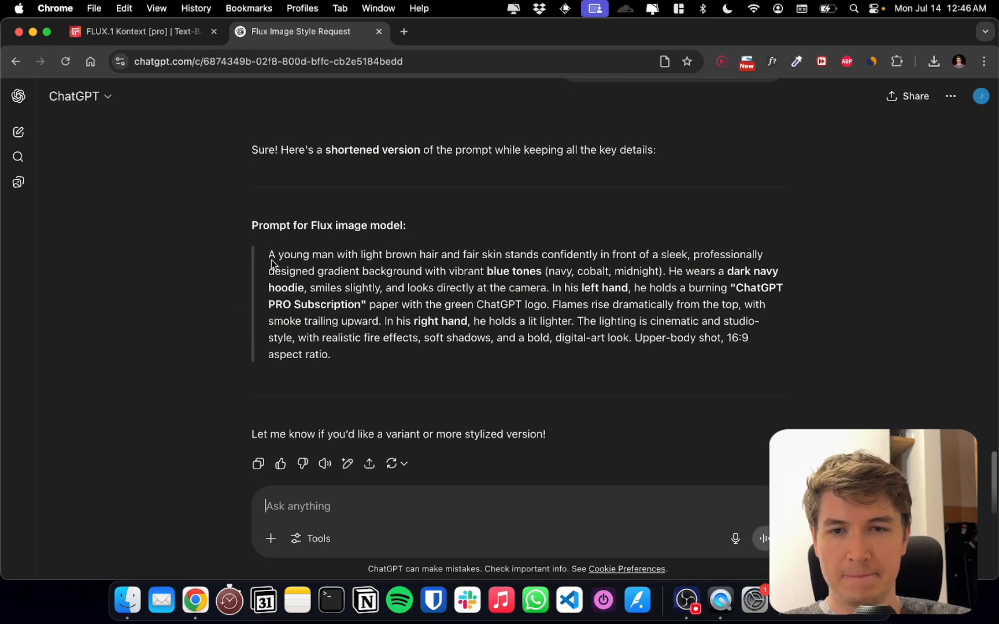
# Copy ChatGPT's shortened blue-background prompt and replace the entire Replicate prompt with it
pyautogui.moveTo(270, 260); pyautogui.dragTo(332, 356)
pyautogui.press('super+c')
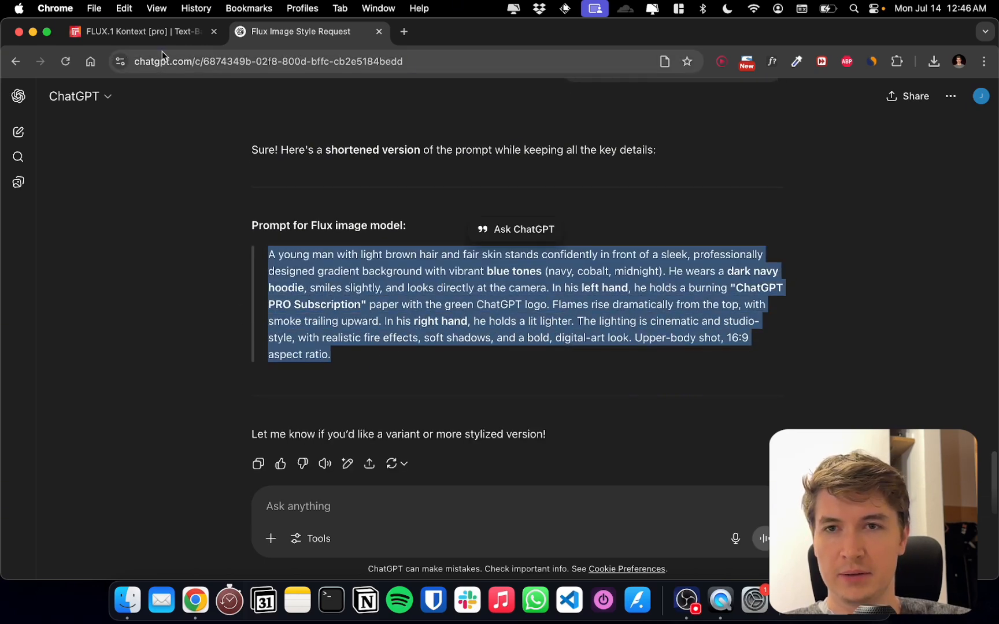
pyautogui.click(166, 33)
pyautogui.click(290, 395)
pyautogui.press('super+a')
pyautogui.press('super+v')
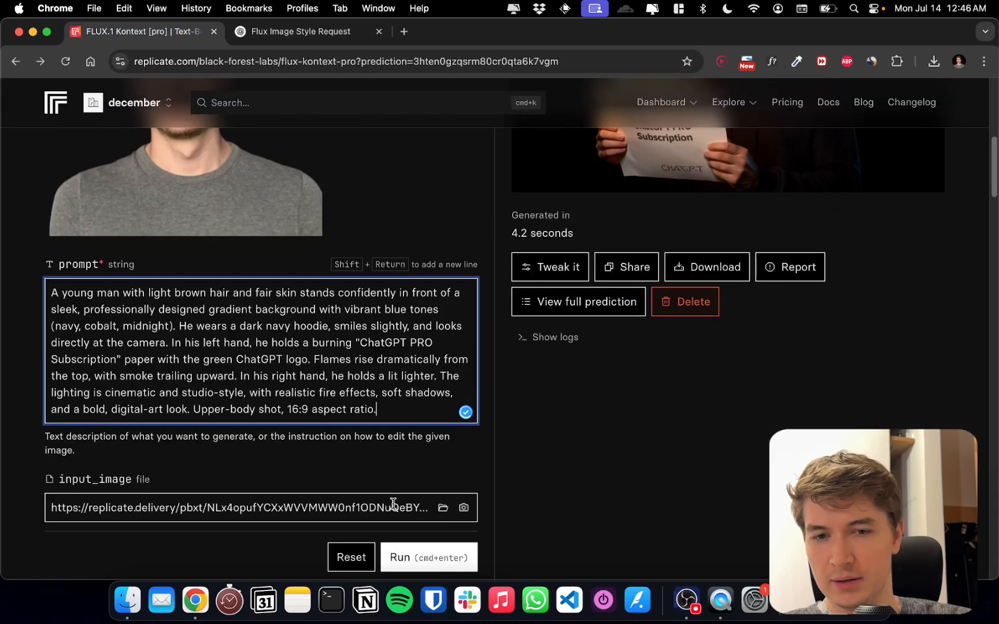
# Run the model with the shortened blue-background prompt and compare the generated image with the prompt text
pyautogui.click(405, 558)
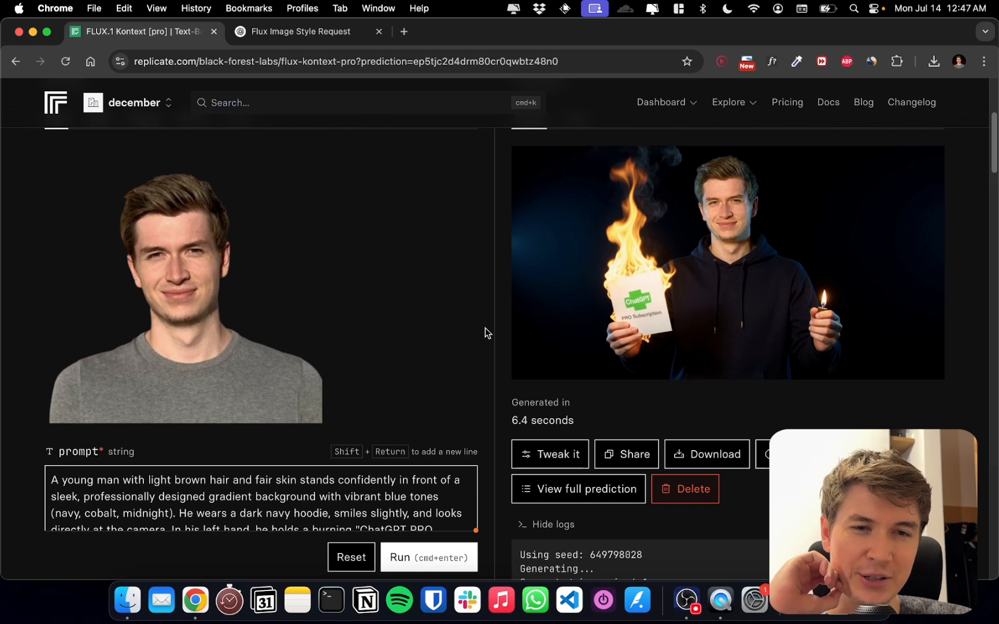
pyautogui.scroll(-1, 484, 329)
pyautogui.scroll(-4, 299, 442)
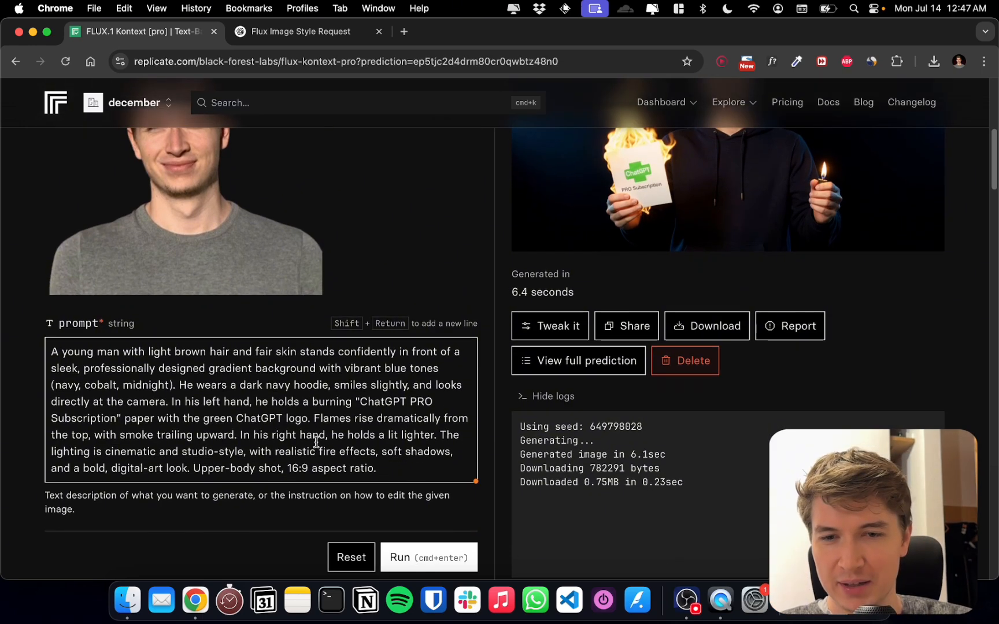
pyautogui.scroll(1, 325, 431)
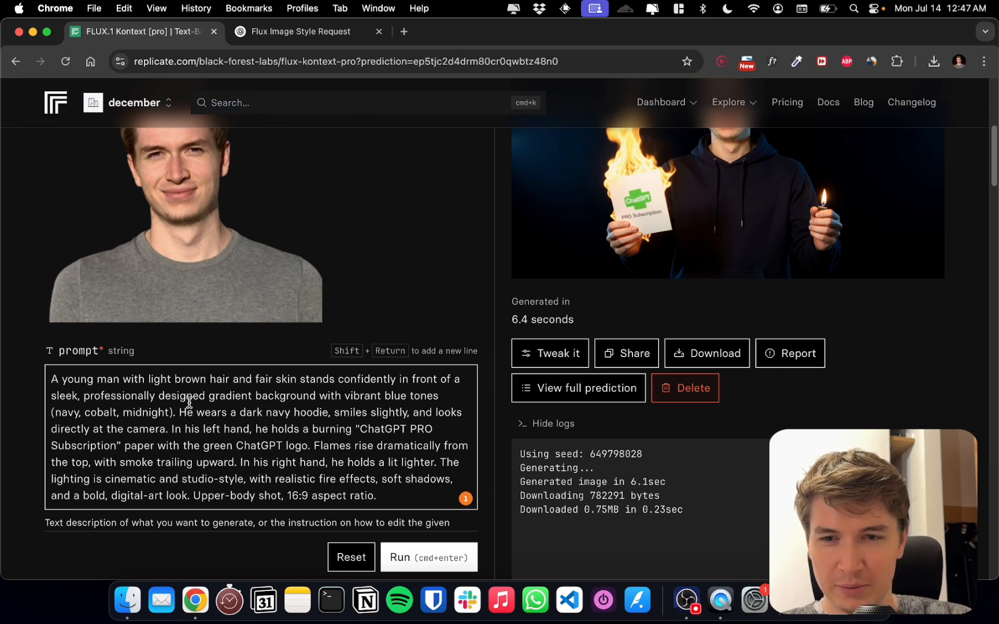
# Intensify the background wording in the prompt to "very vibrant blue tones" and run the model again
pyautogui.click(173, 413)
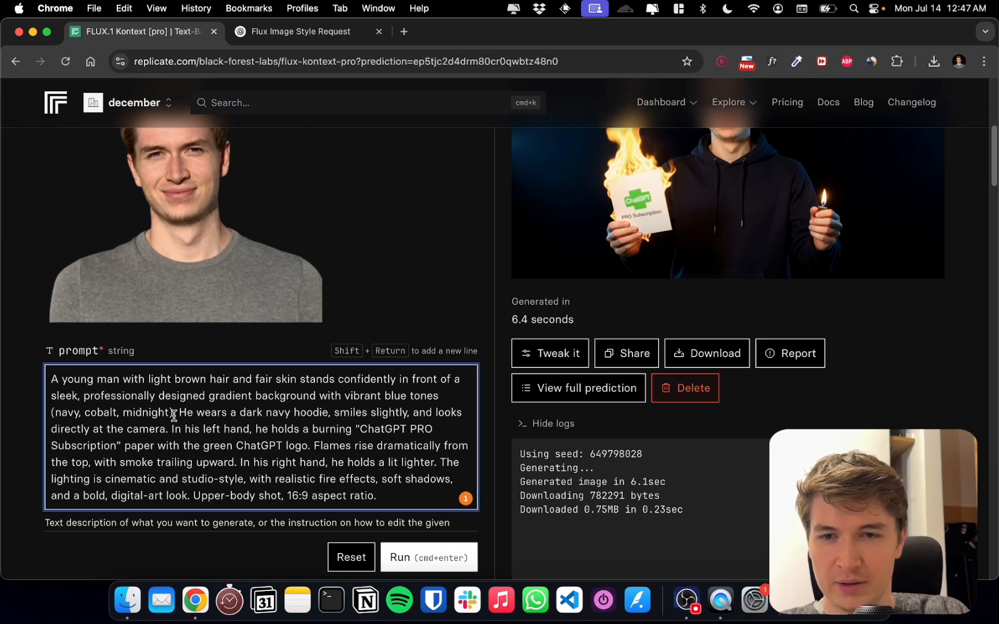
pyautogui.write('\\')
pyautogui.press('BackSpace')
pyautogui.press('BackSpace')
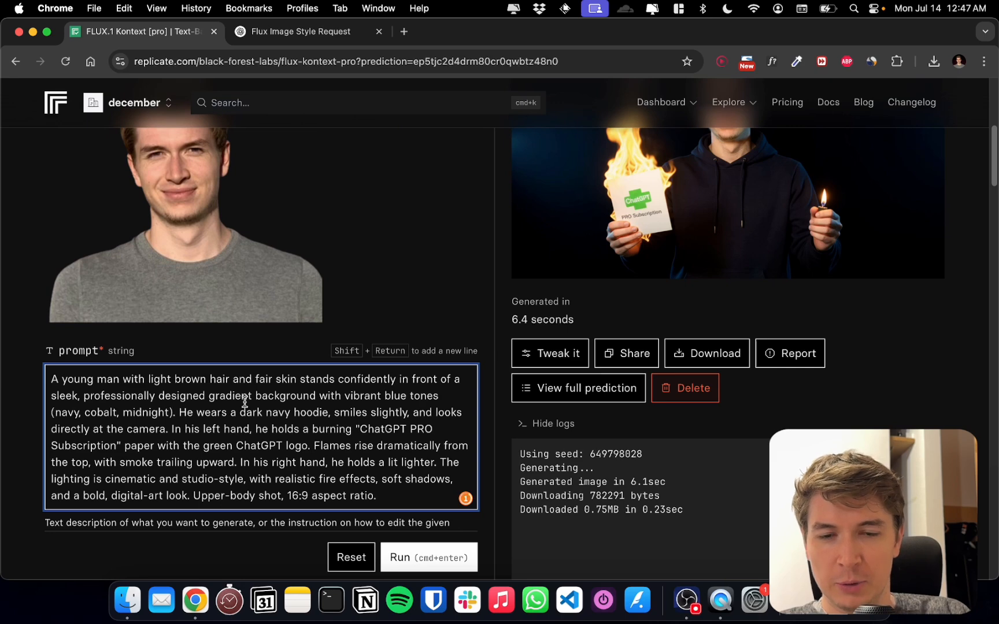
pyautogui.click(347, 395)
pyautogui.write('very')
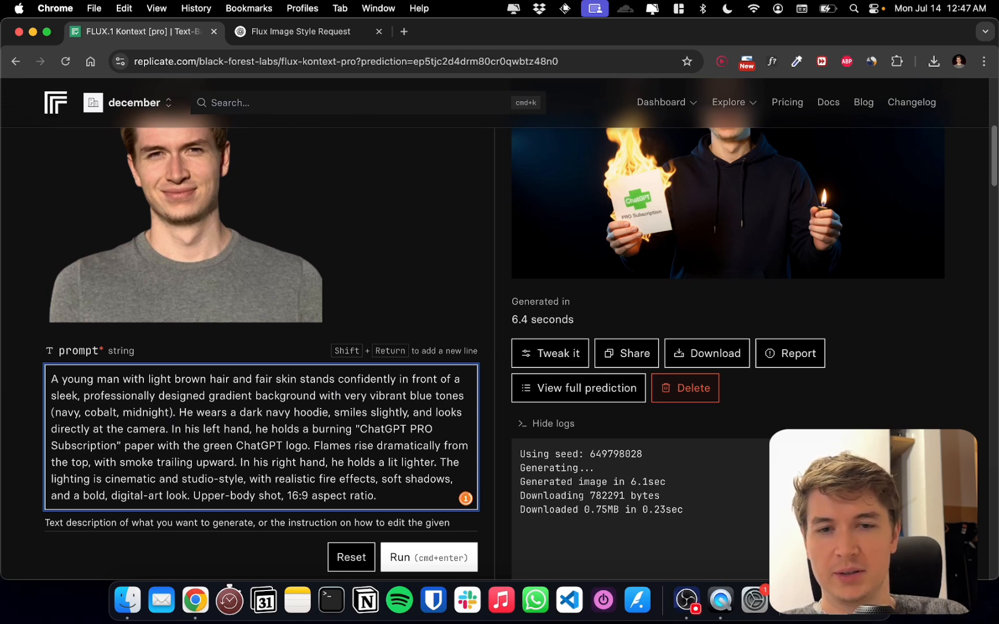
pyautogui.click(445, 560)
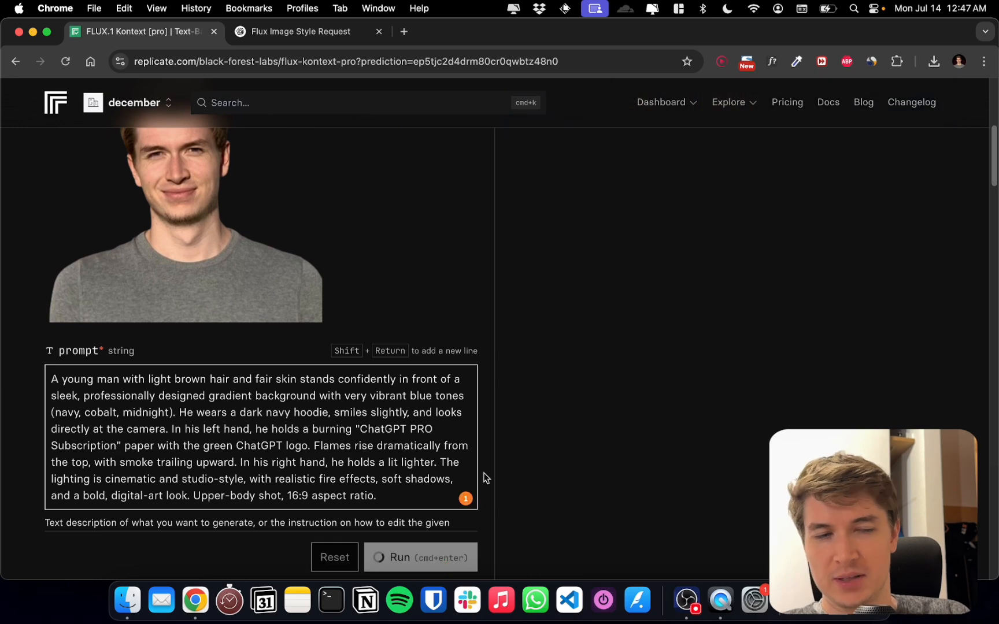
# Inspect the newly generated image up close, checking its blue background, the flames and the lettering on the burning paper
pyautogui.scroll(4, 486, 382)
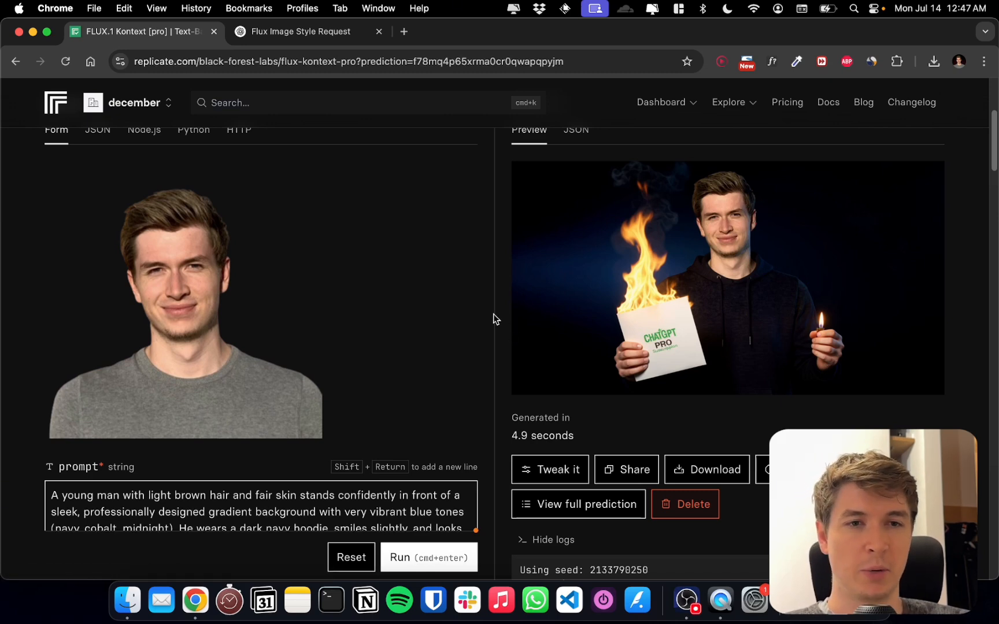
pyautogui.scroll(-1, 760, 296)
pyautogui.scroll(1, 761, 296)
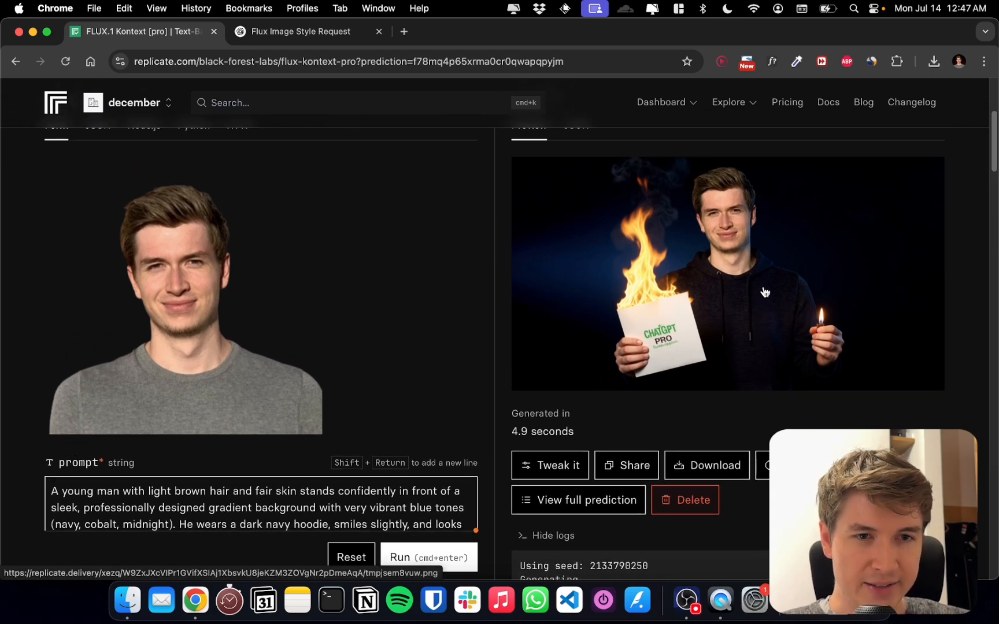
pyautogui.scroll(5, 794, 273)
pyautogui.scroll(5, 794, 273)
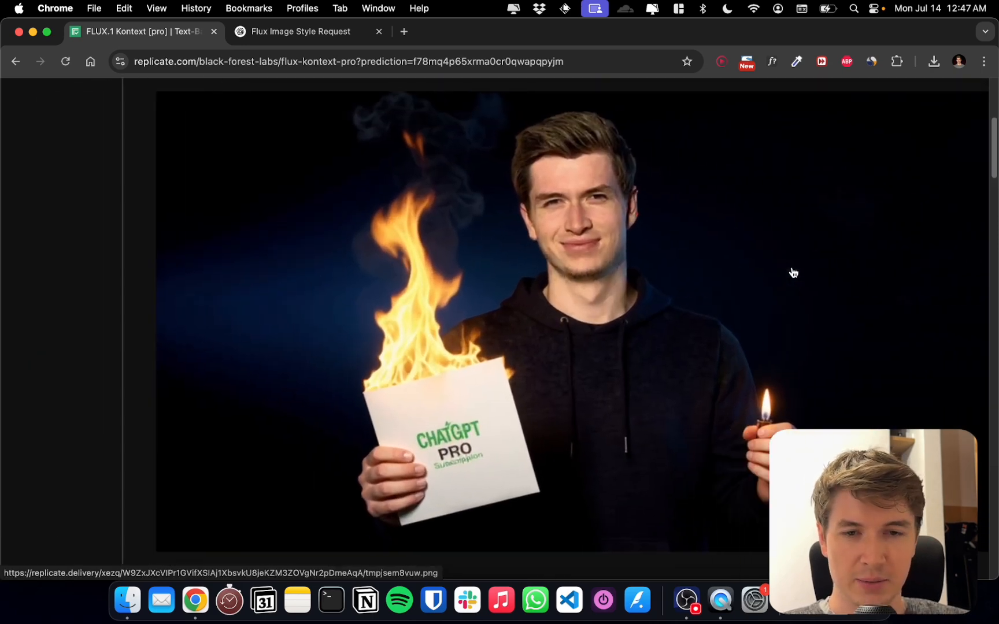
pyautogui.scroll(-10, 794, 272)
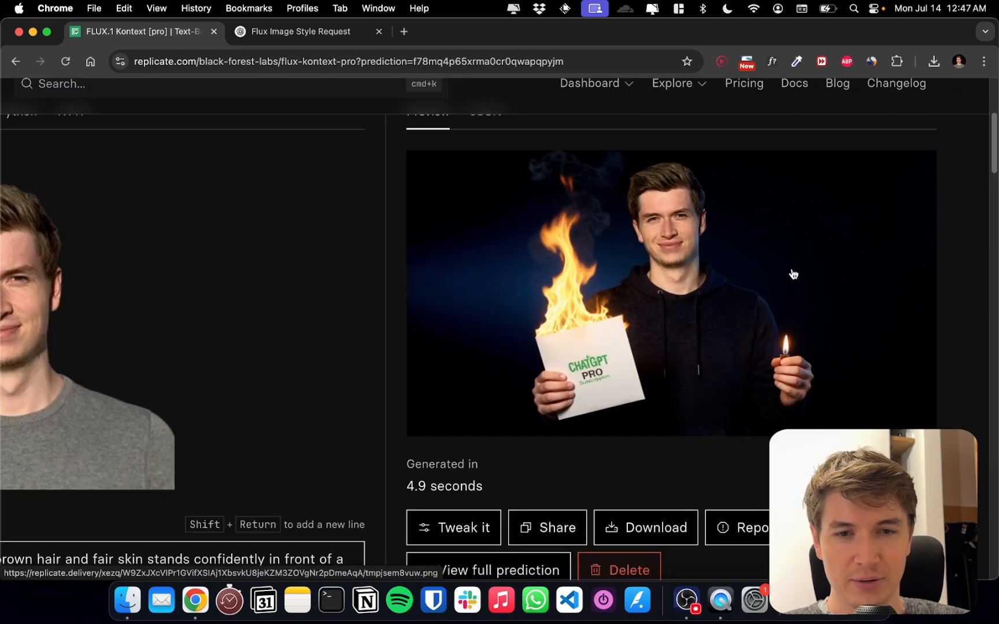
pyautogui.scroll(5, 632, 341)
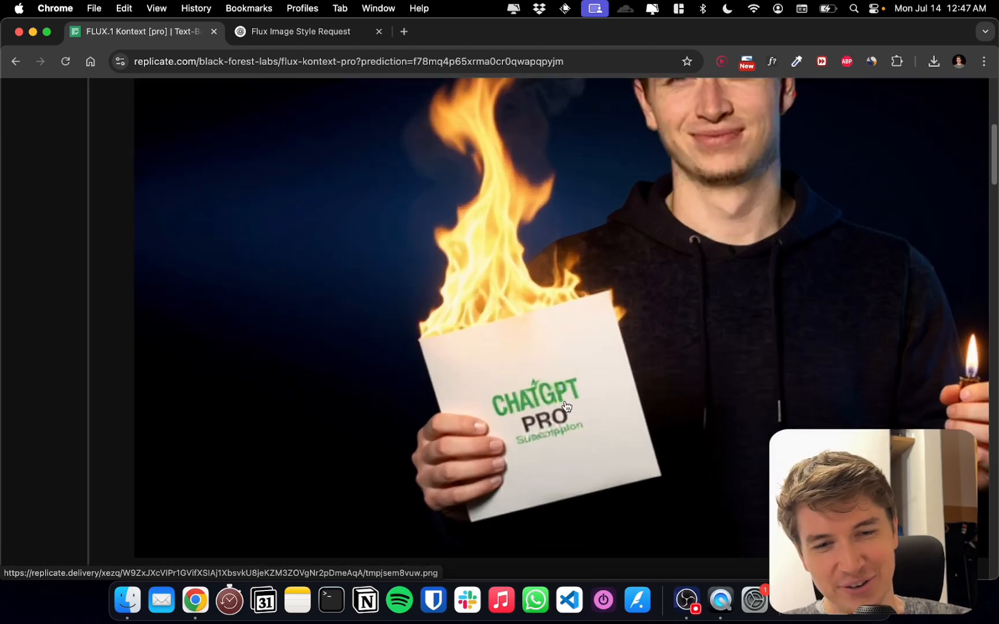
pyautogui.scroll(-10, 630, 426)
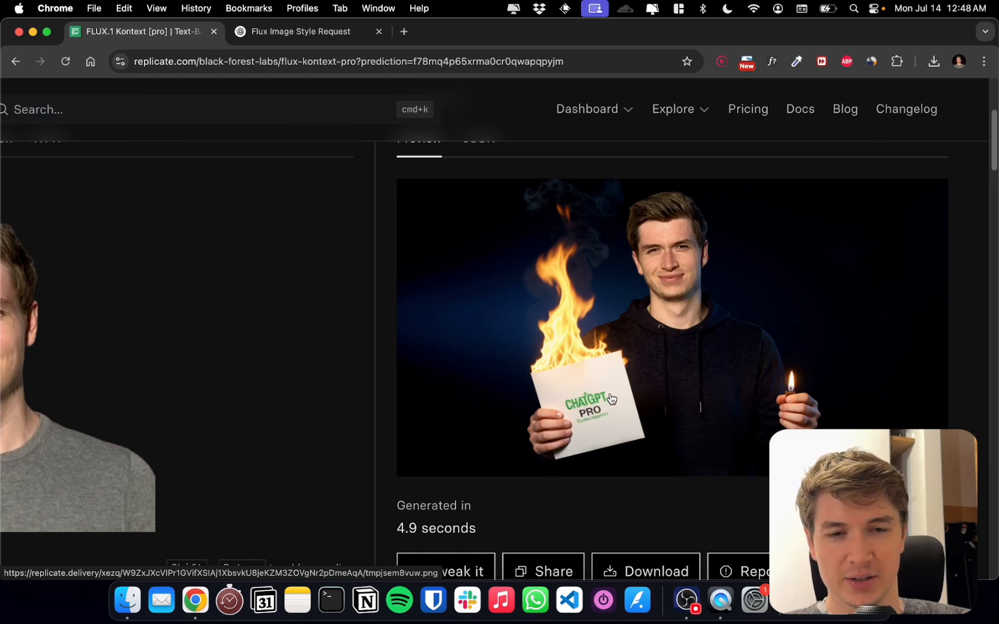
pyautogui.scroll(-5, 612, 403)
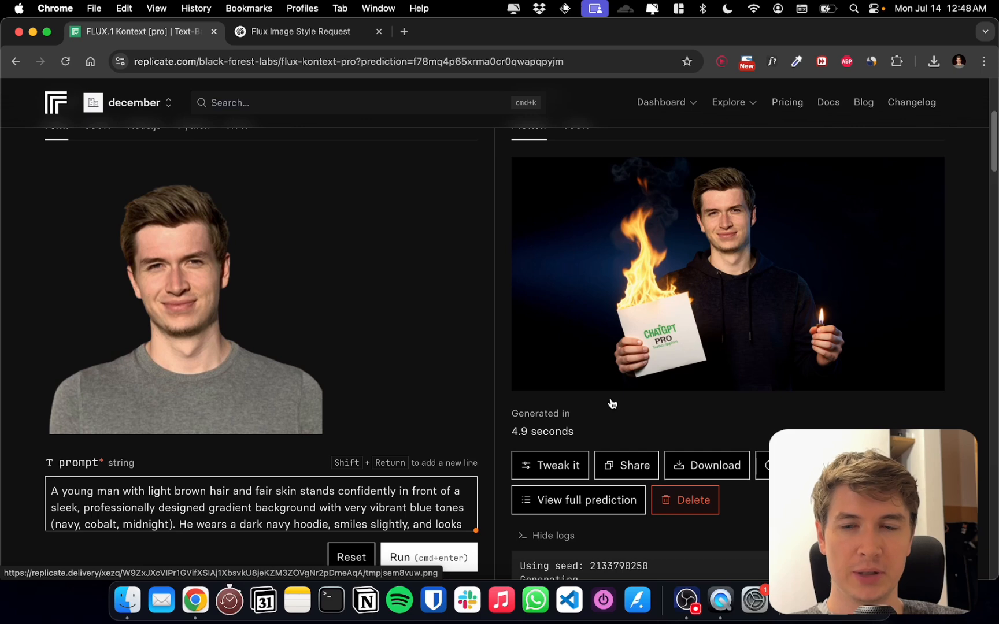
# Open the black-forest-labs author page and compare the descriptions of its flux-kontext-max and flux-kontext-pro models
pyautogui.scroll(8, 500, 278)
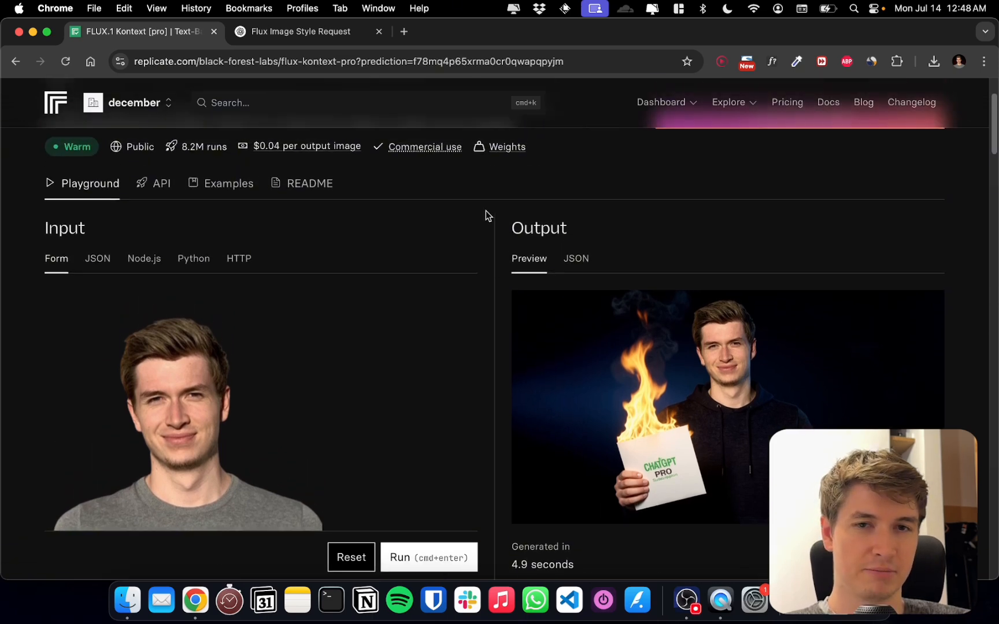
pyautogui.scroll(3, 485, 210)
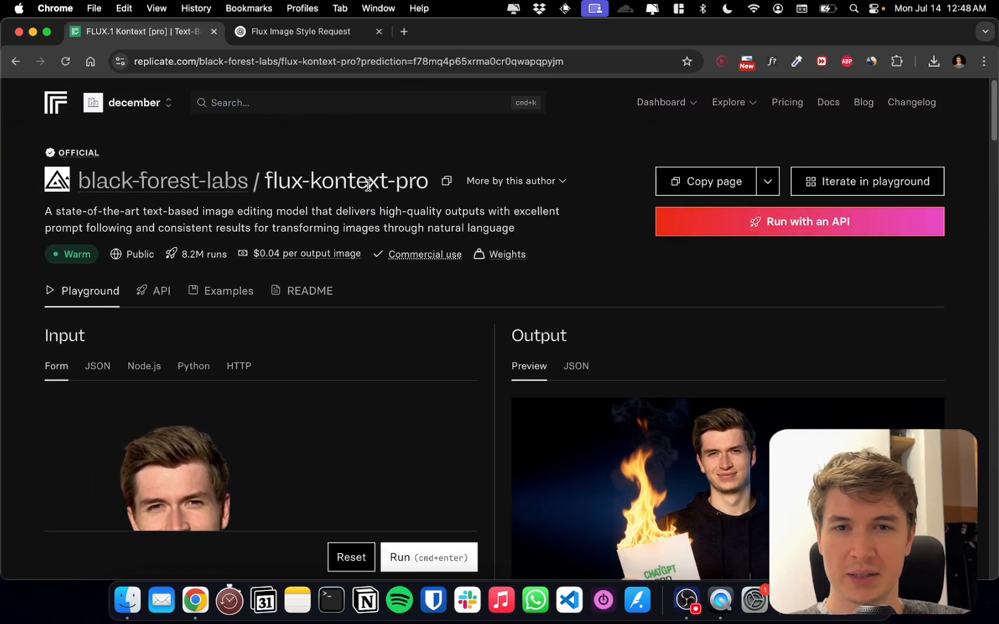
pyautogui.click(213, 185)
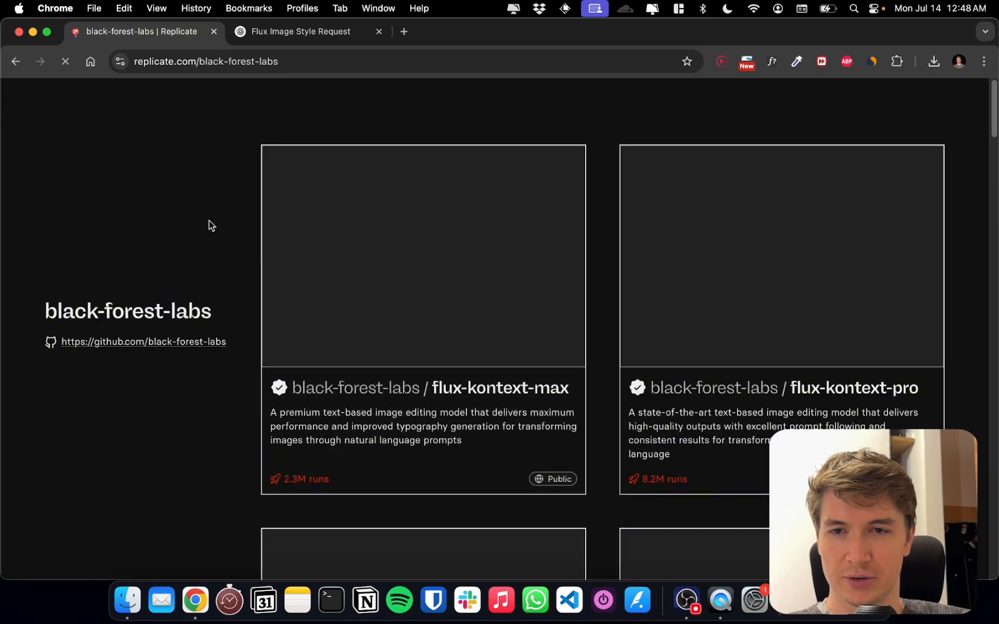
pyautogui.scroll(-1, 606, 343)
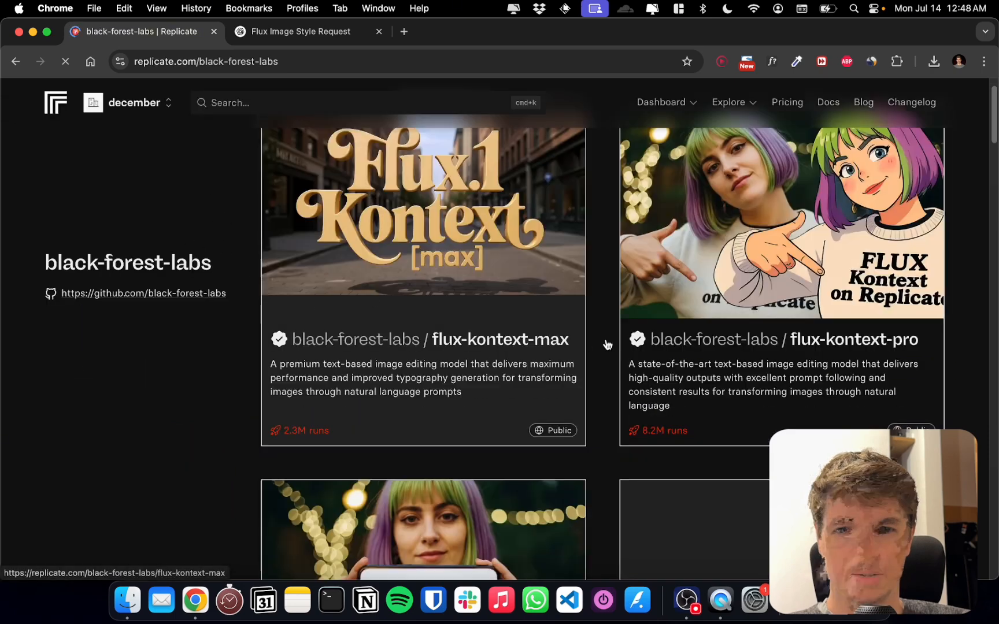
pyautogui.scroll(1, 606, 345)
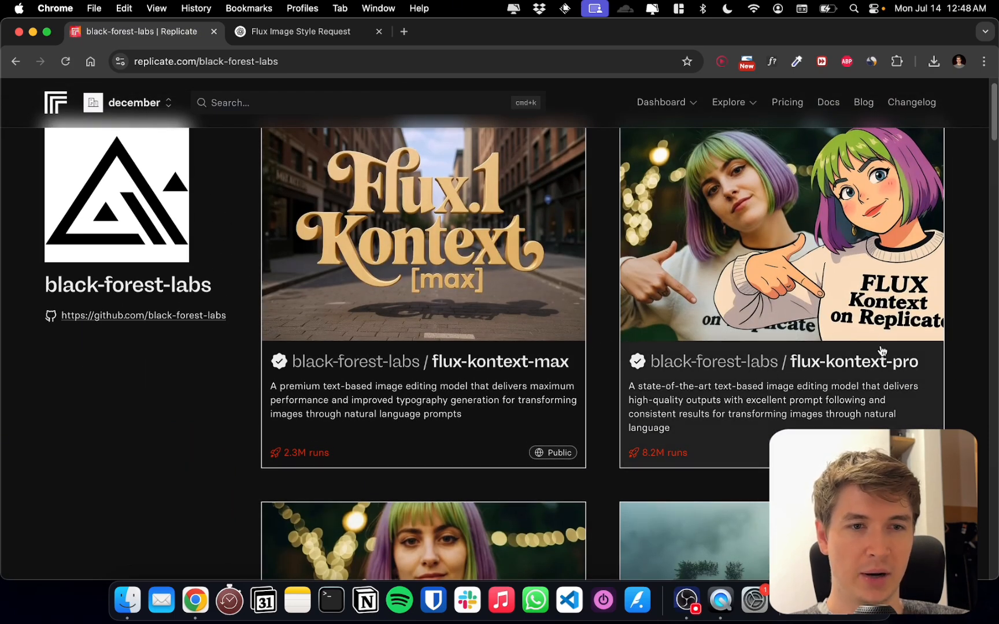
pyautogui.scroll(-2, 608, 350)
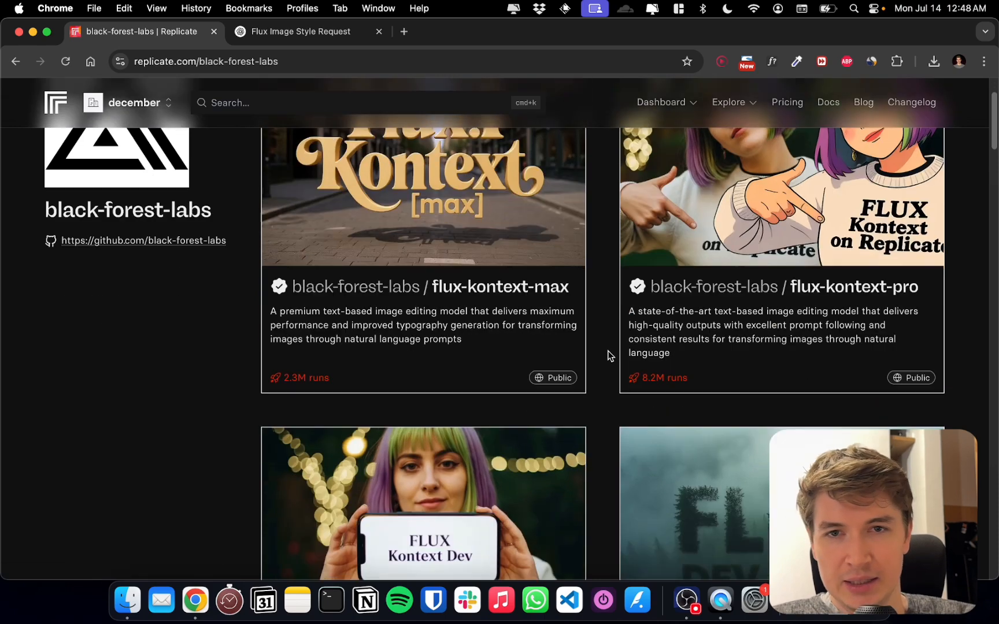
pyautogui.scroll(3, 608, 355)
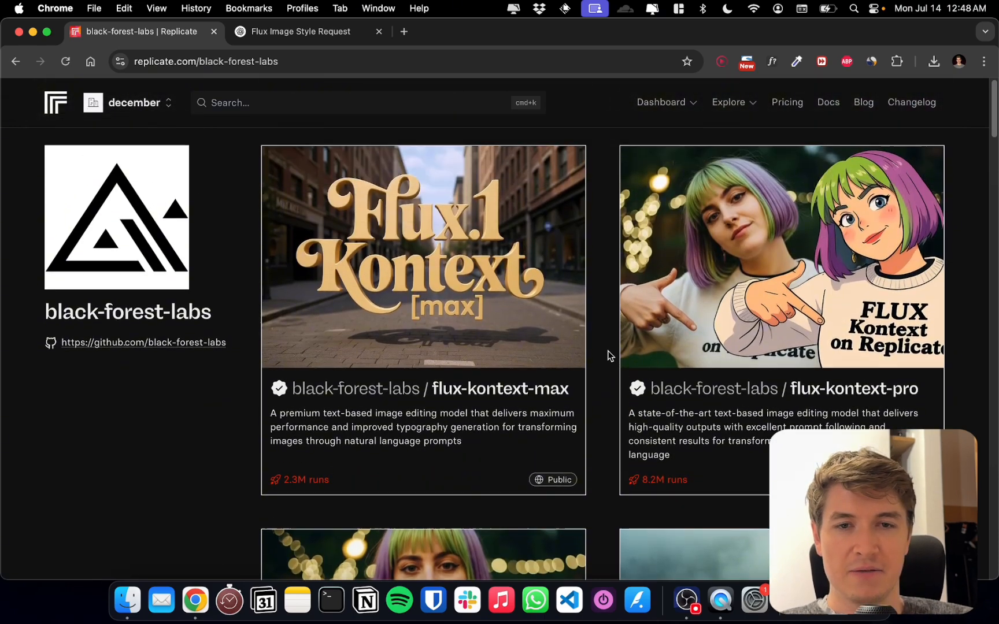